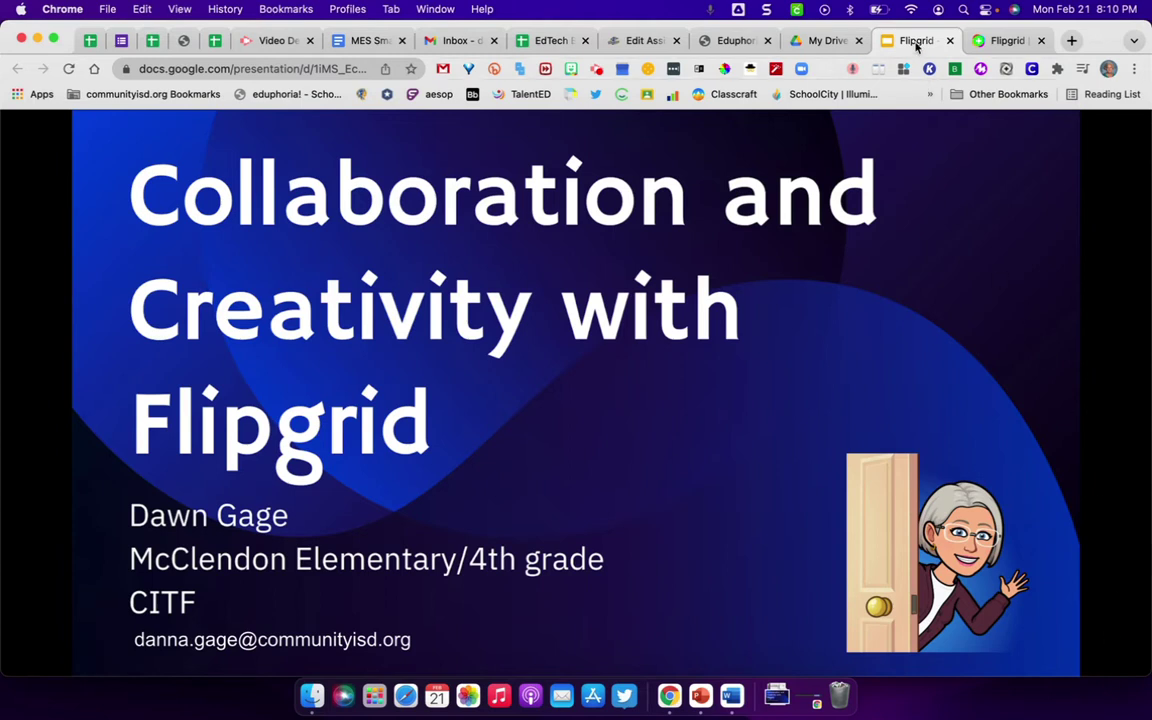
Switch to Flipgrid and review the new-group form's theme and member invitation options, including email, without creating a group.
left_click(1001, 42)
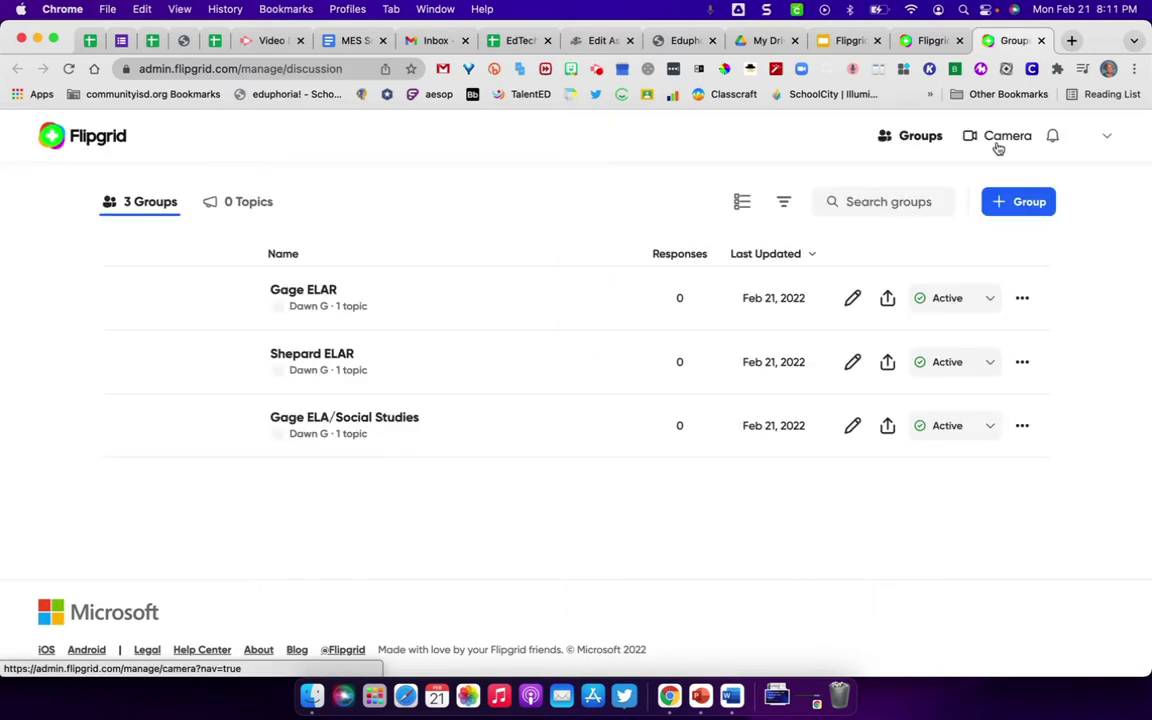
left_click(1024, 205)
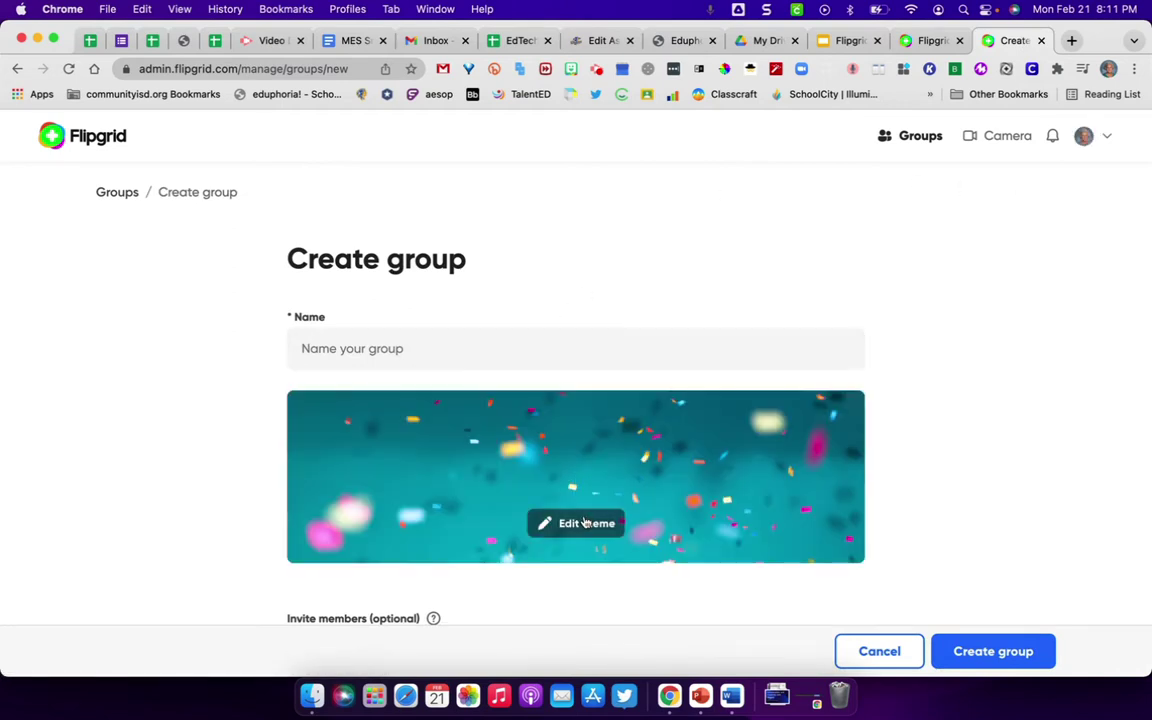
scroll(582, 515, "down", 3)
scroll(586, 522, "down", 3)
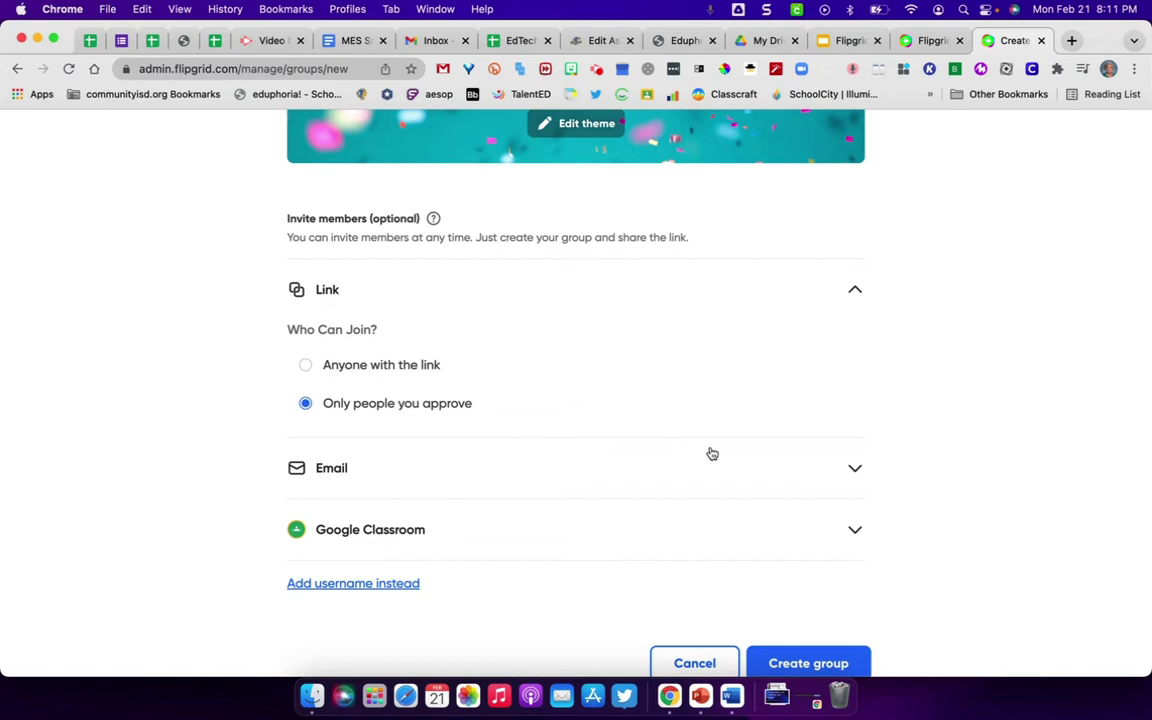
left_click(855, 468)
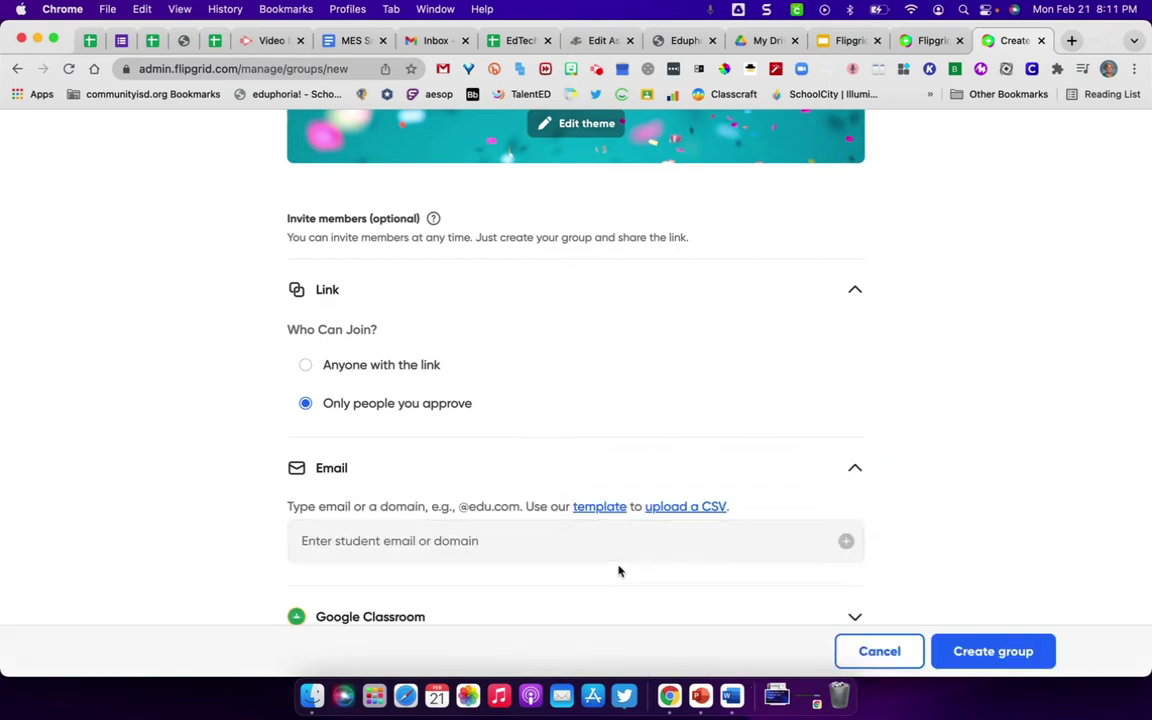
left_click(856, 468)
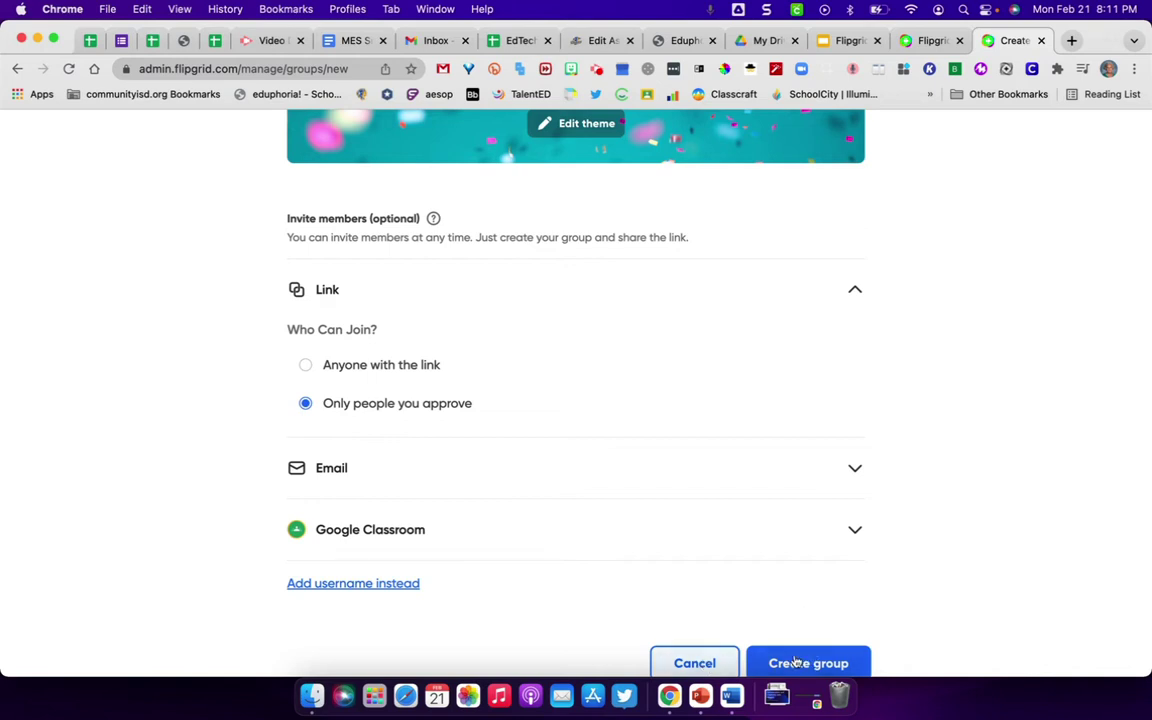
scroll(938, 474, "up", 8)
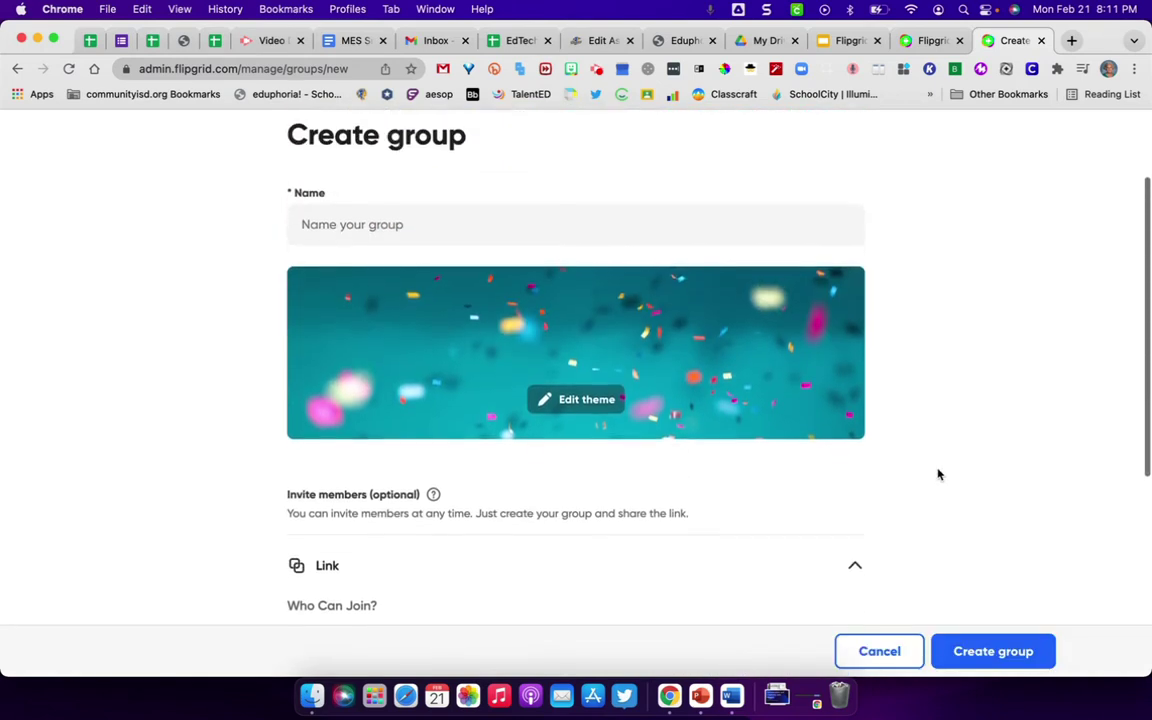
left_click(881, 652)
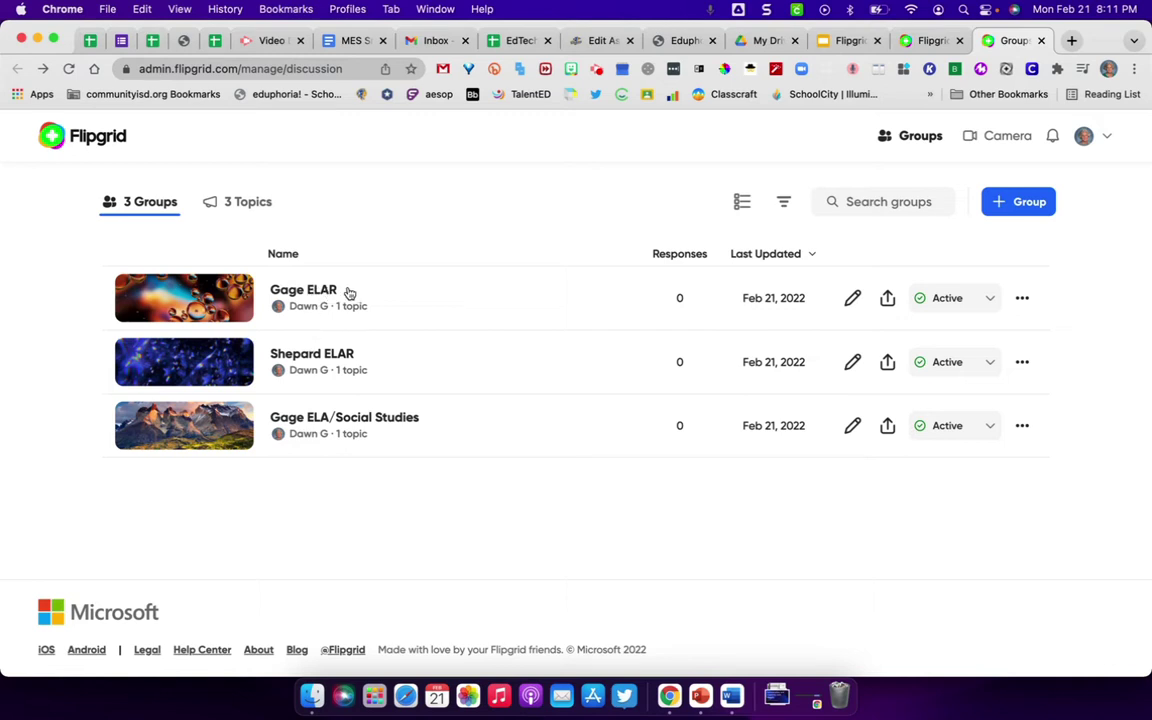
View the sharing options for the first ELAR group in the groups list and close them.
left_click(888, 300)
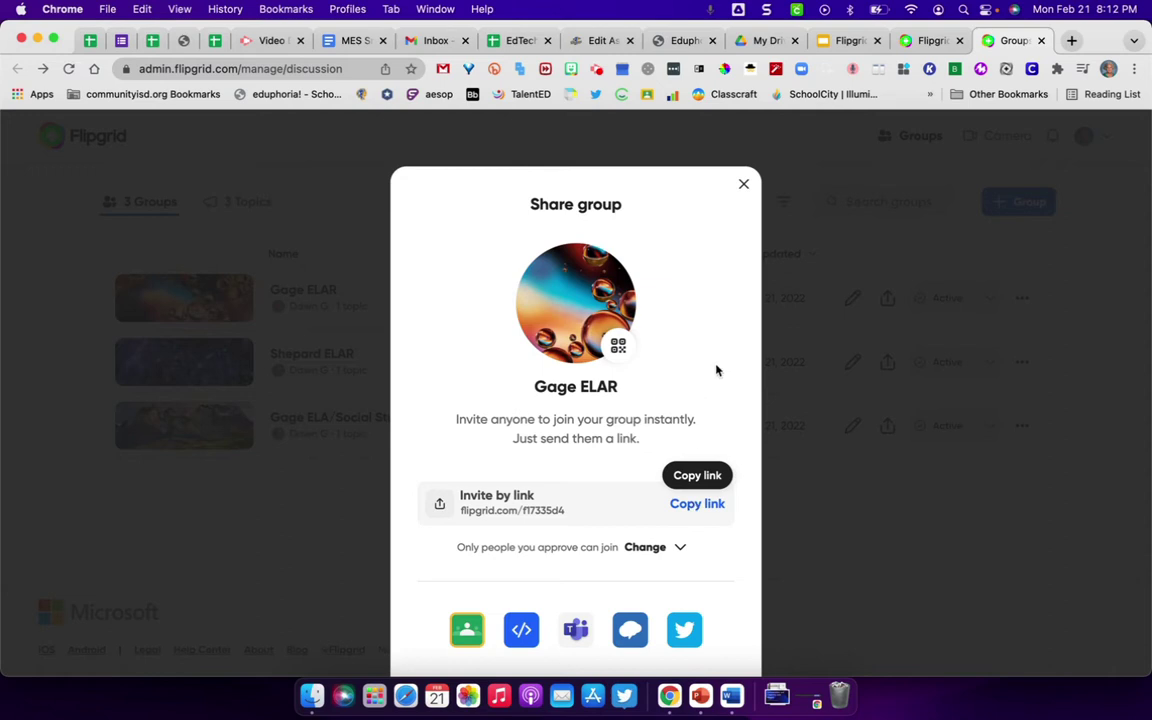
left_click(743, 184)
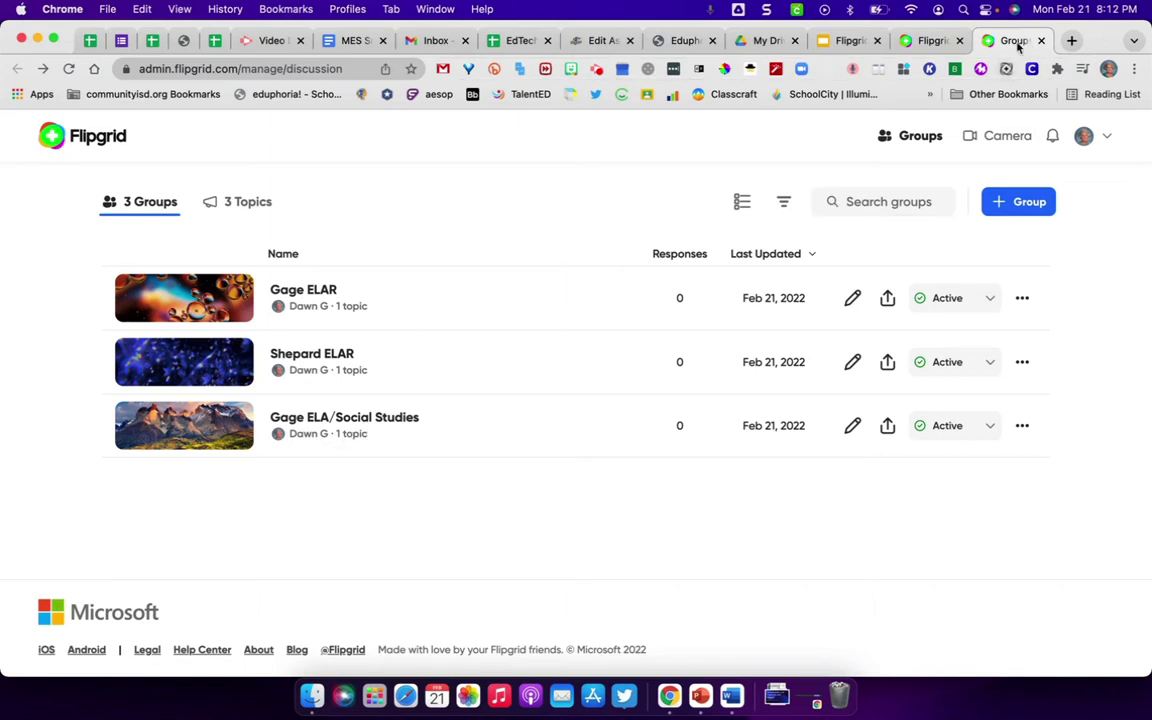
Open the account's integration settings and view the Google Classroom roster and Canvas sections.
left_click(1107, 137)
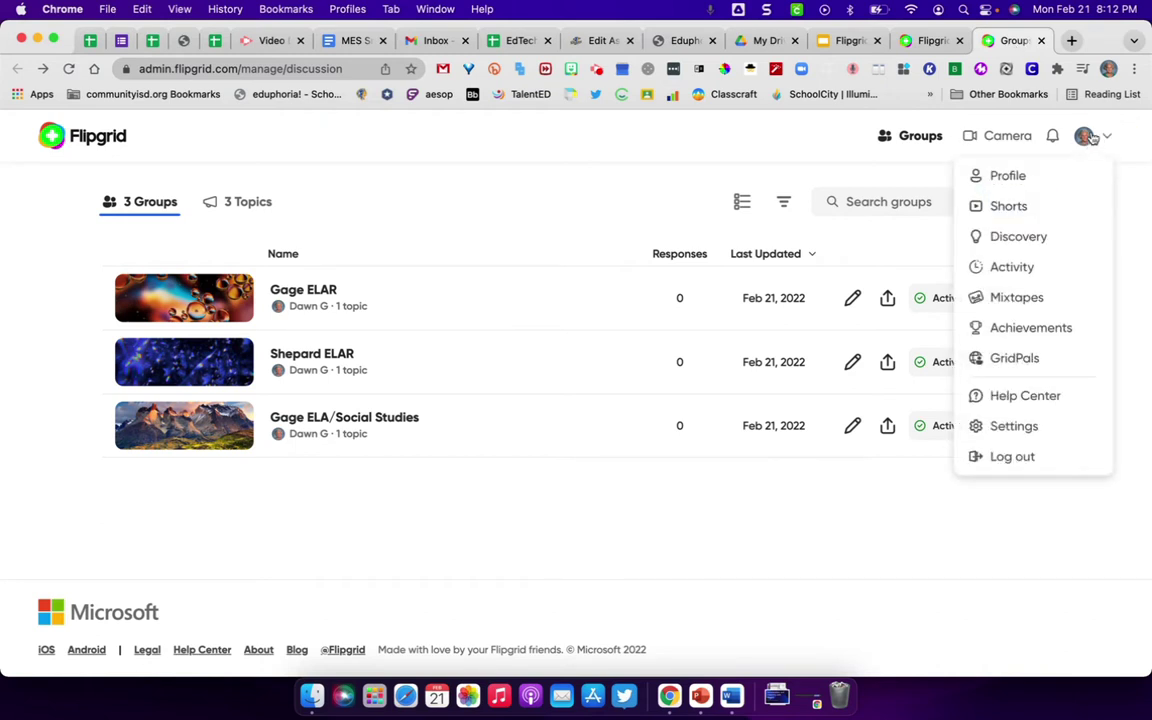
left_click(1030, 430)
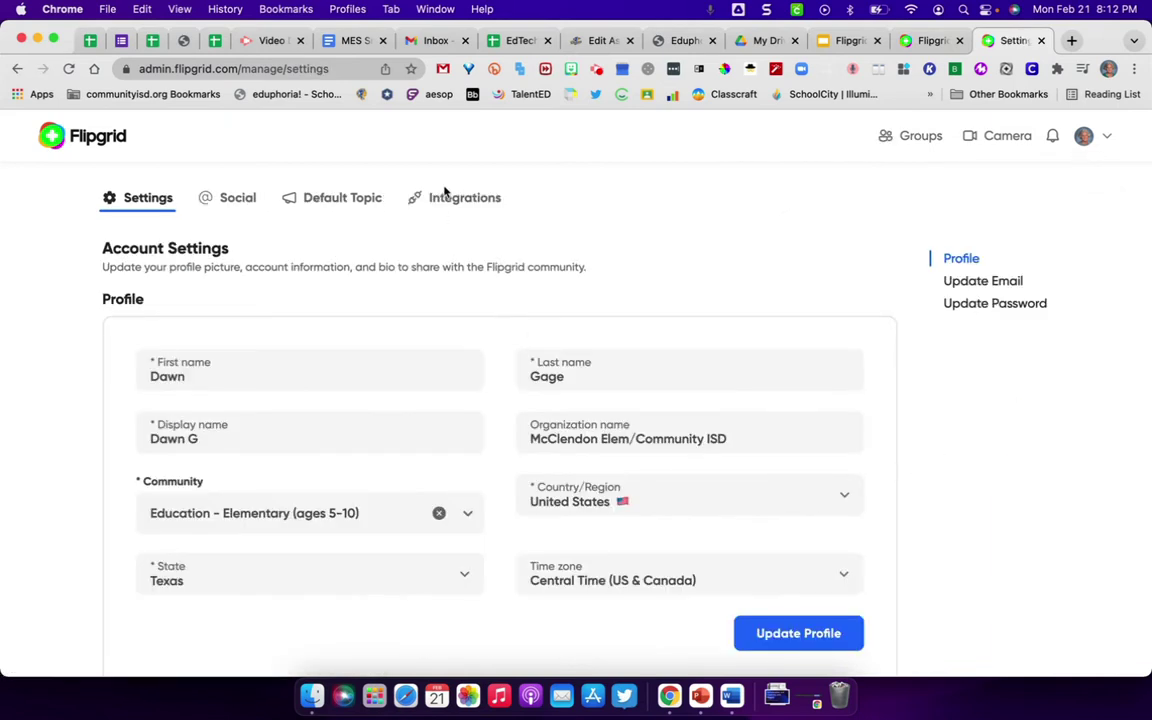
left_click(463, 199)
scroll(584, 335, "down", 2)
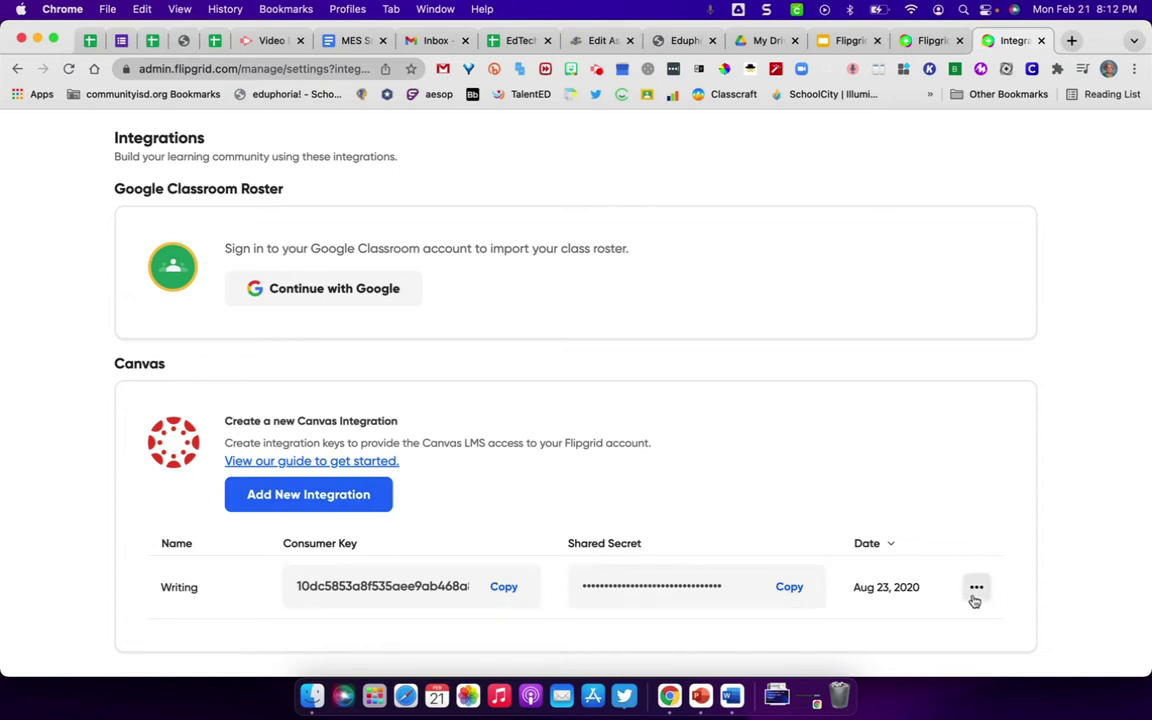
Switch to the Canvas assignment being edited and choose Flipgrid as its external submission tool.
left_click(600, 42)
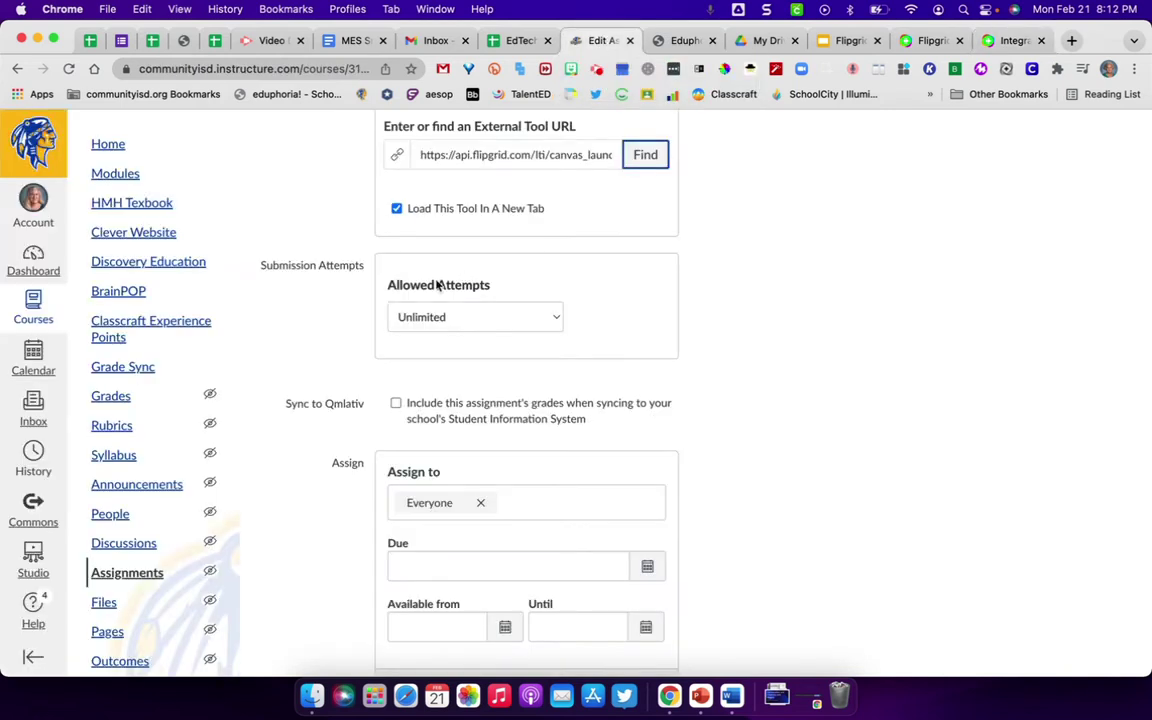
scroll(468, 360, "up", 10)
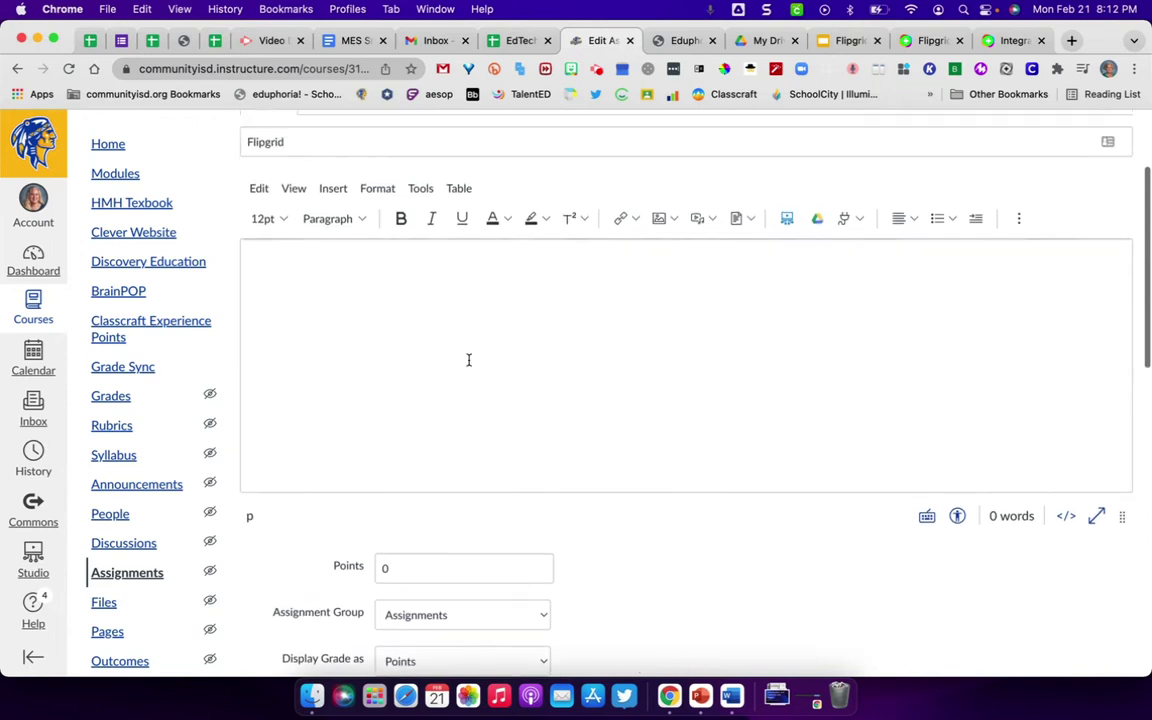
scroll(468, 360, "down", 7)
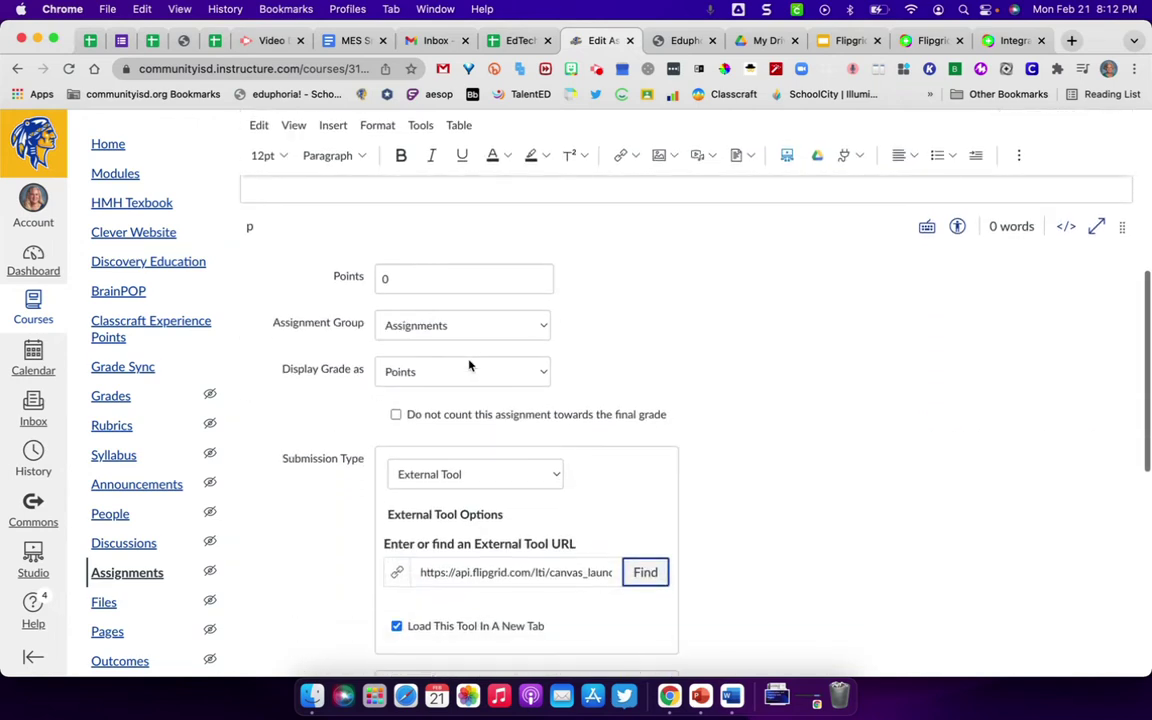
left_click(648, 574)
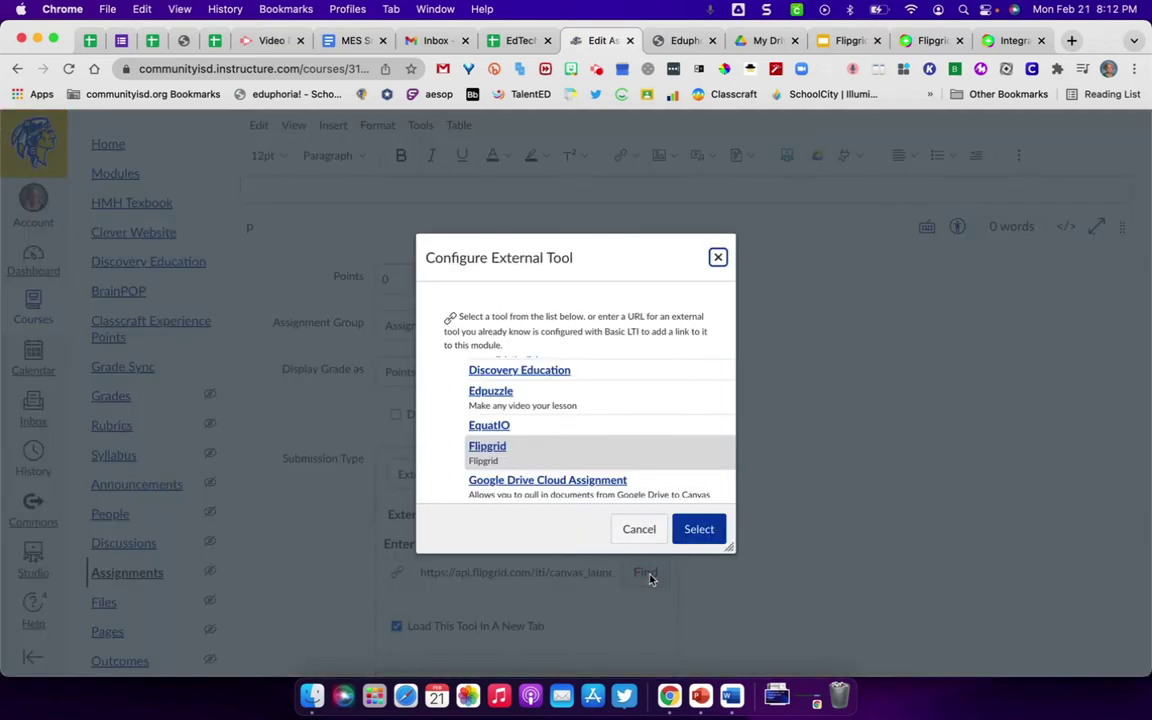
left_click(488, 447)
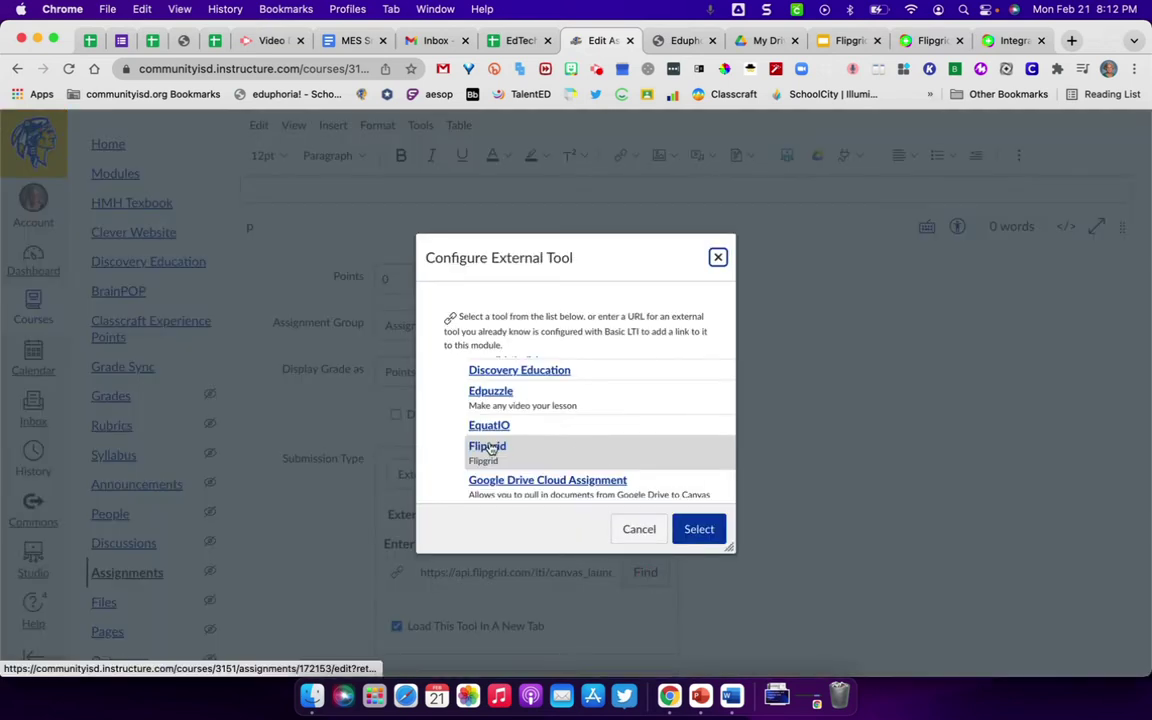
left_click(699, 530)
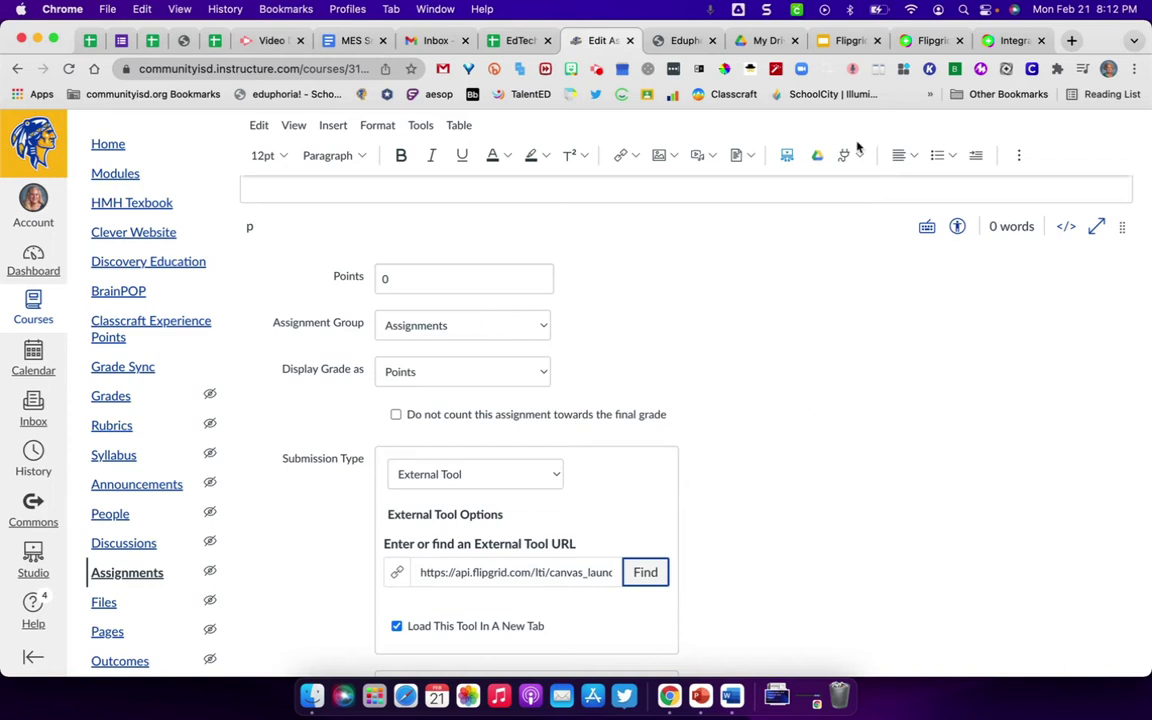
left_click(1008, 41)
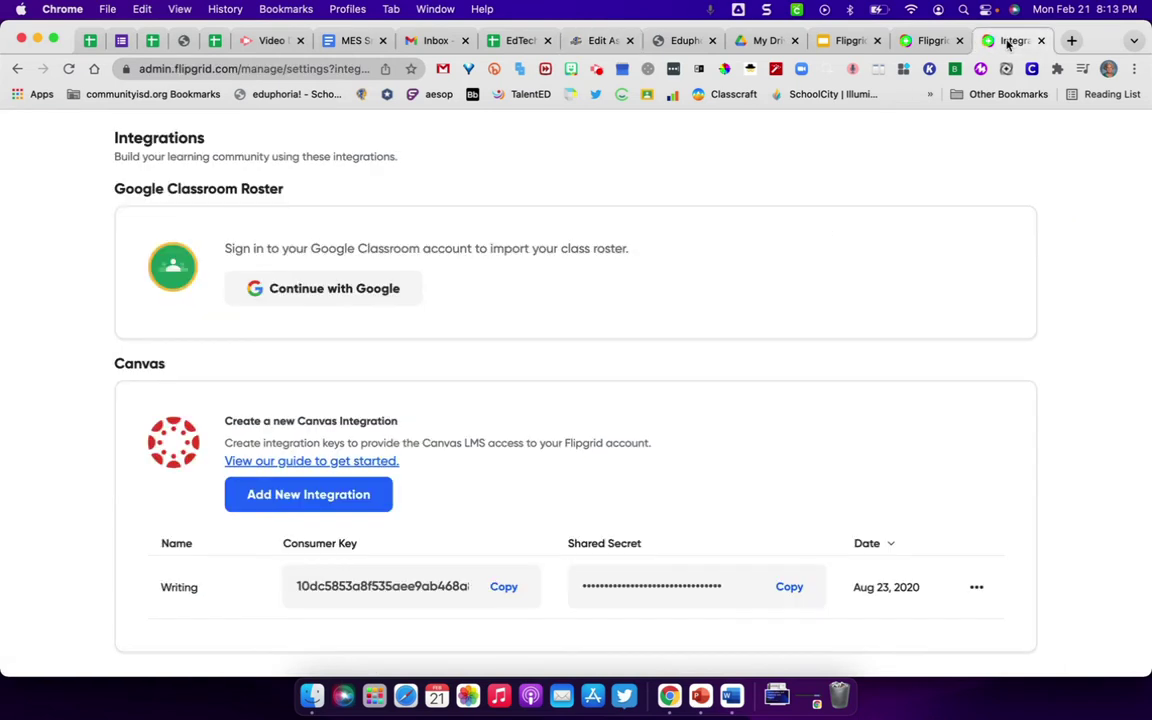
scroll(672, 248, "up", 3)
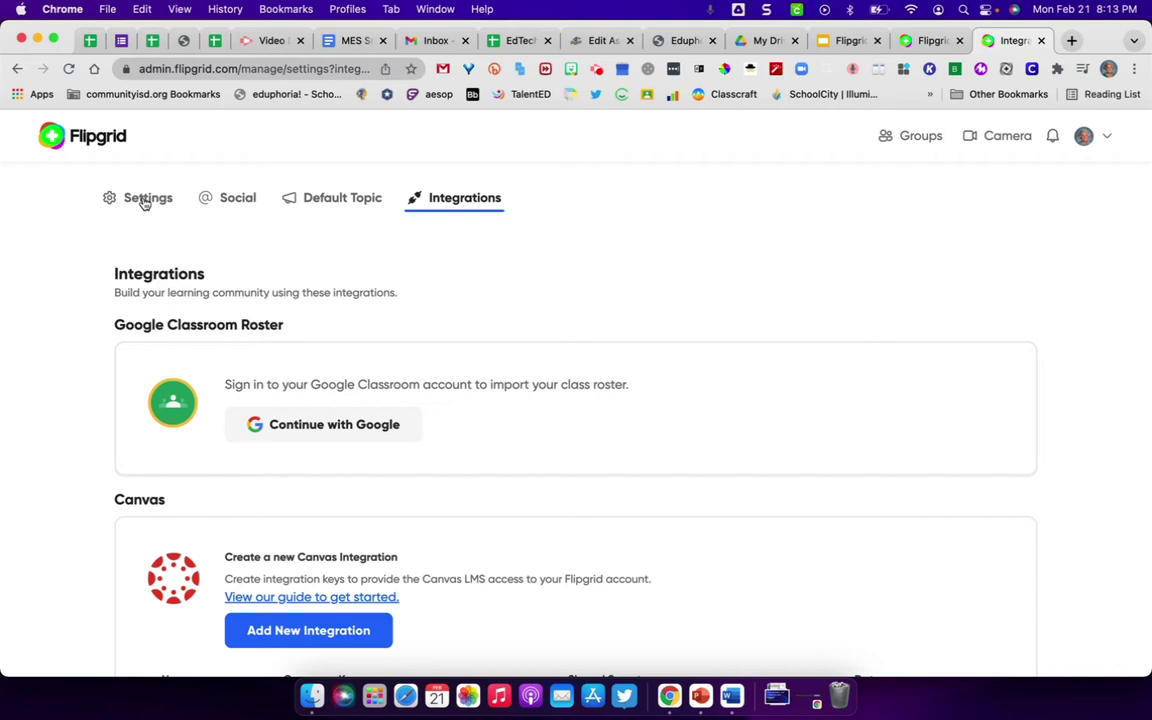
left_click(367, 200)
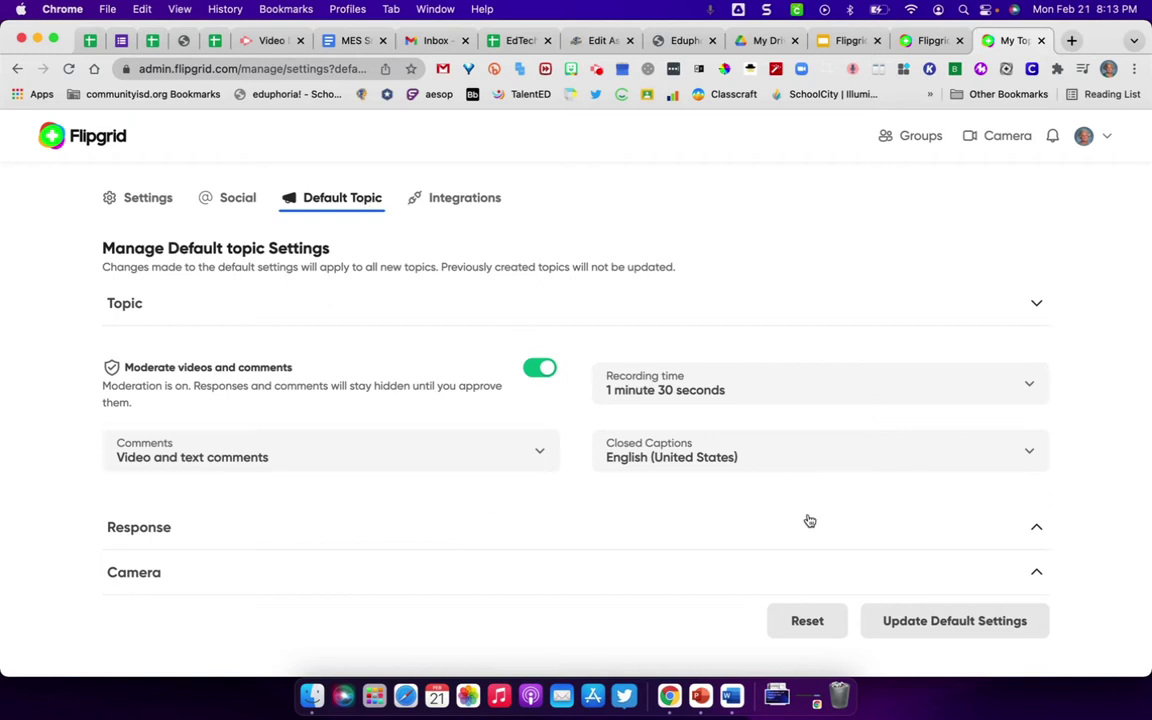
left_click(539, 453)
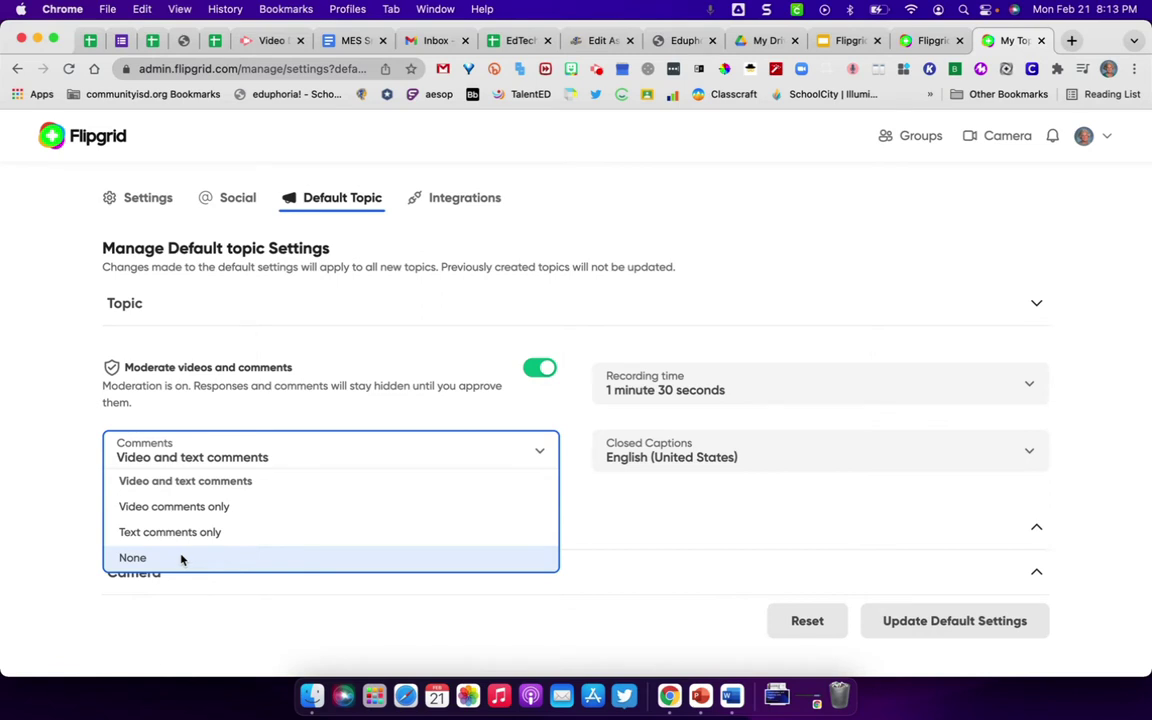
left_click(208, 485)
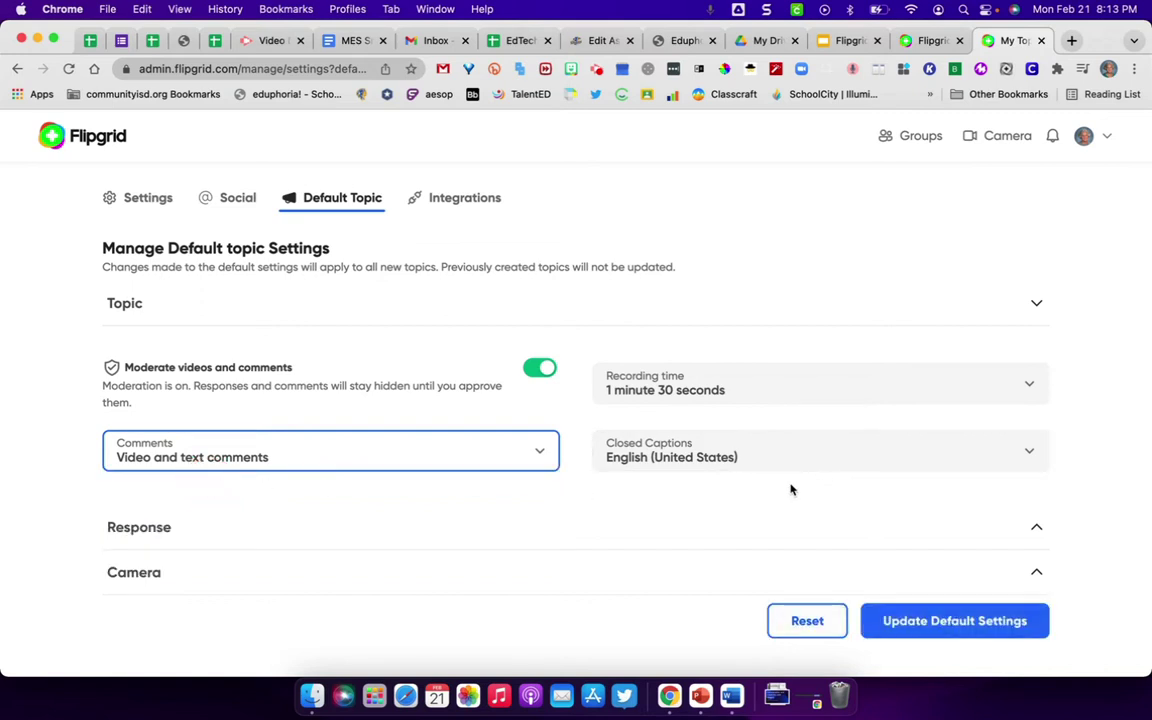
Review the recording time choices for default topics and select 1 minute 30 seconds.
left_click(1028, 385)
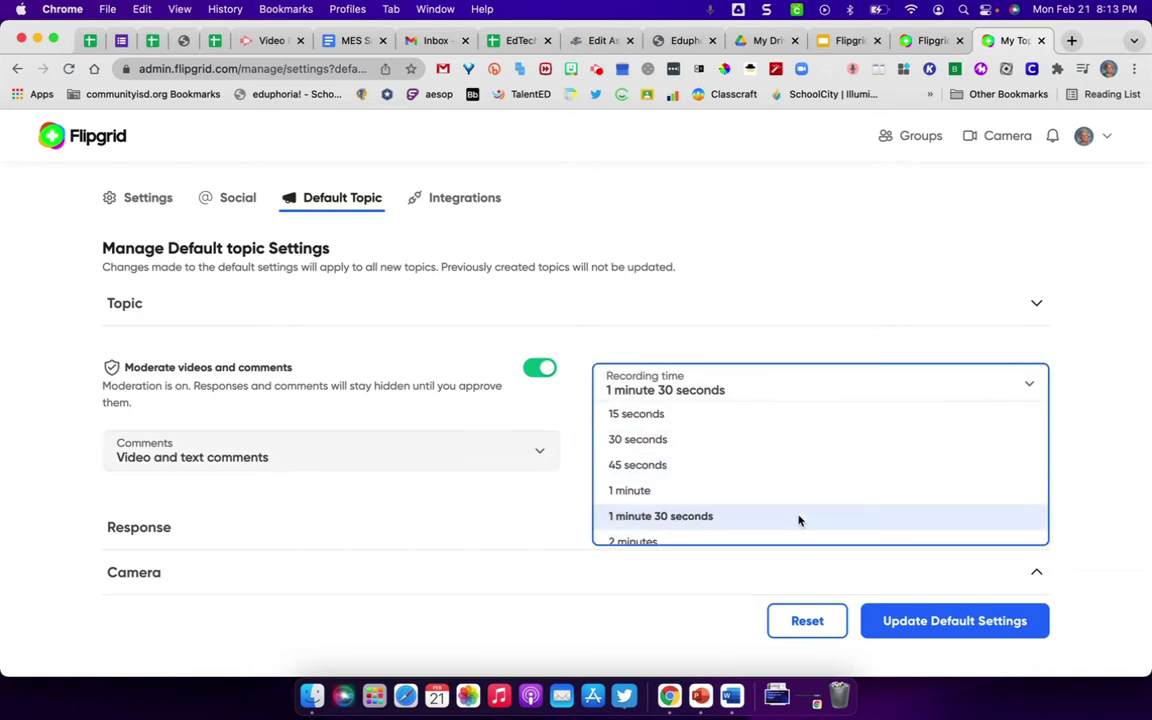
scroll(818, 486, "down", 4)
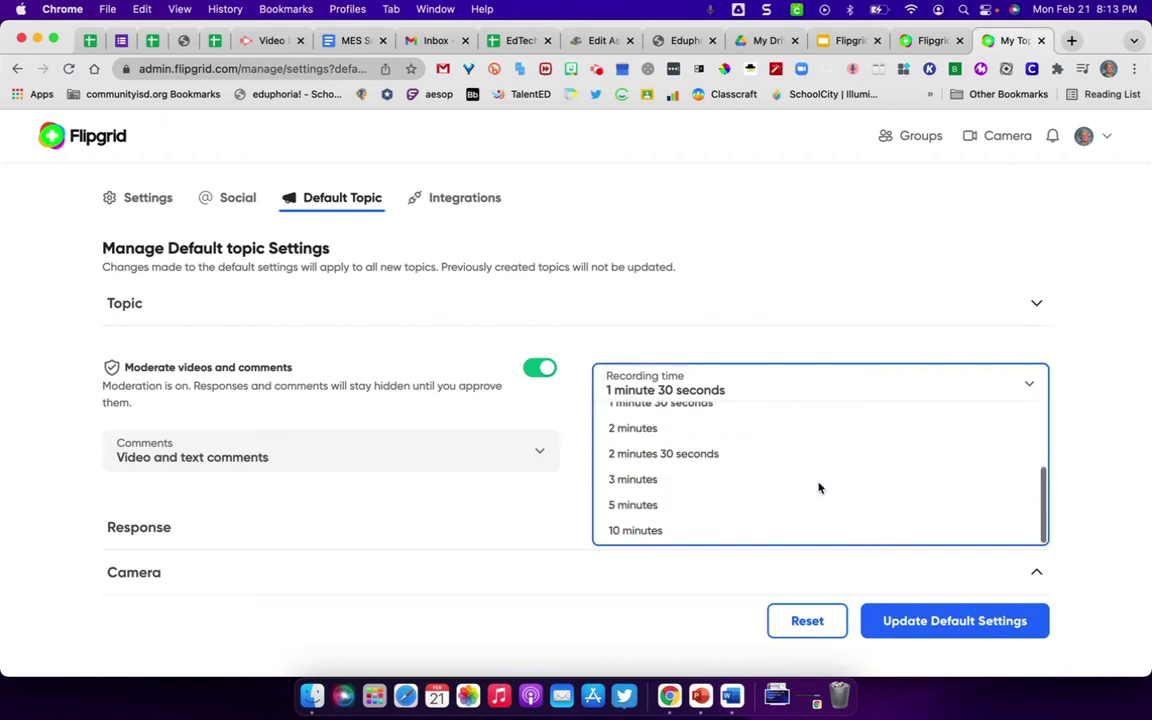
scroll(815, 475, "up", 4)
left_click(792, 496)
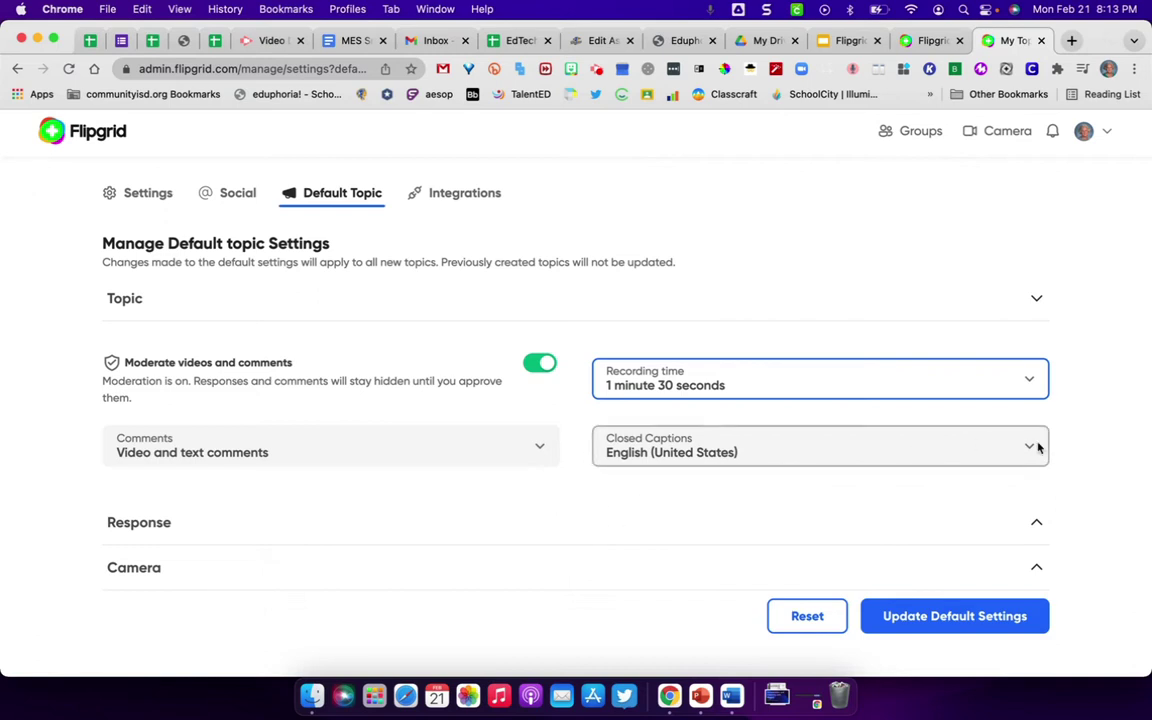
In the default topic's response settings, disallow attachment links and download and share, and allow likes on videos.
scroll(740, 515, "down", 2)
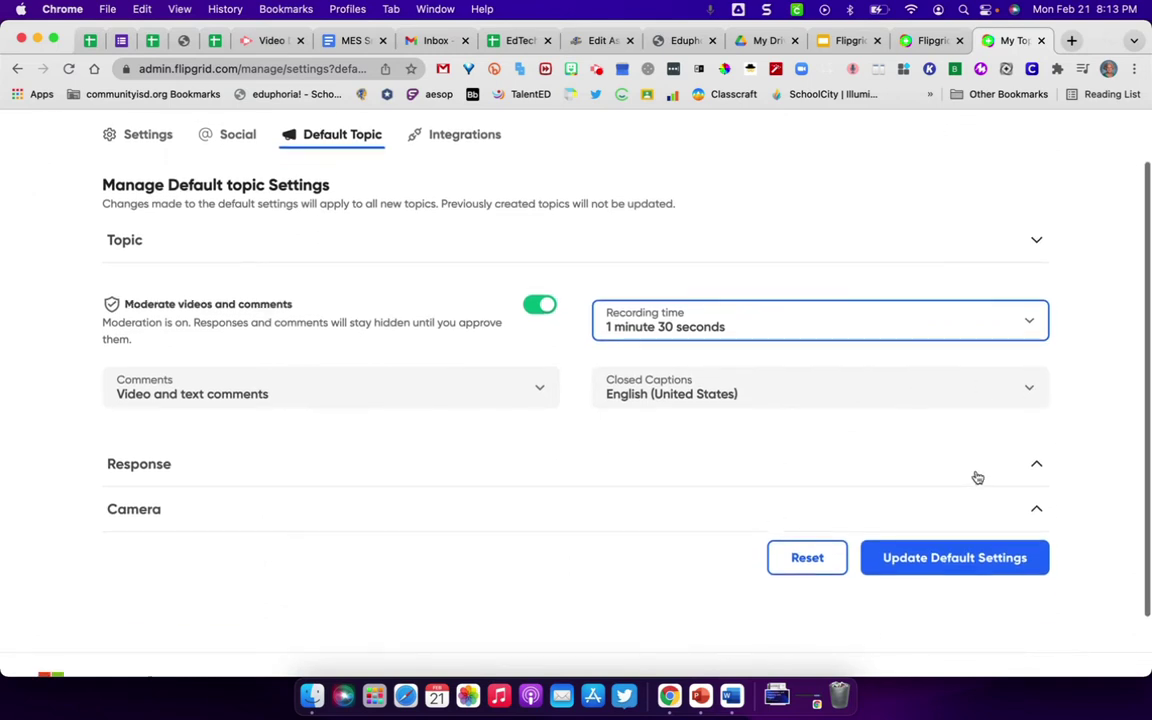
left_click(1034, 468)
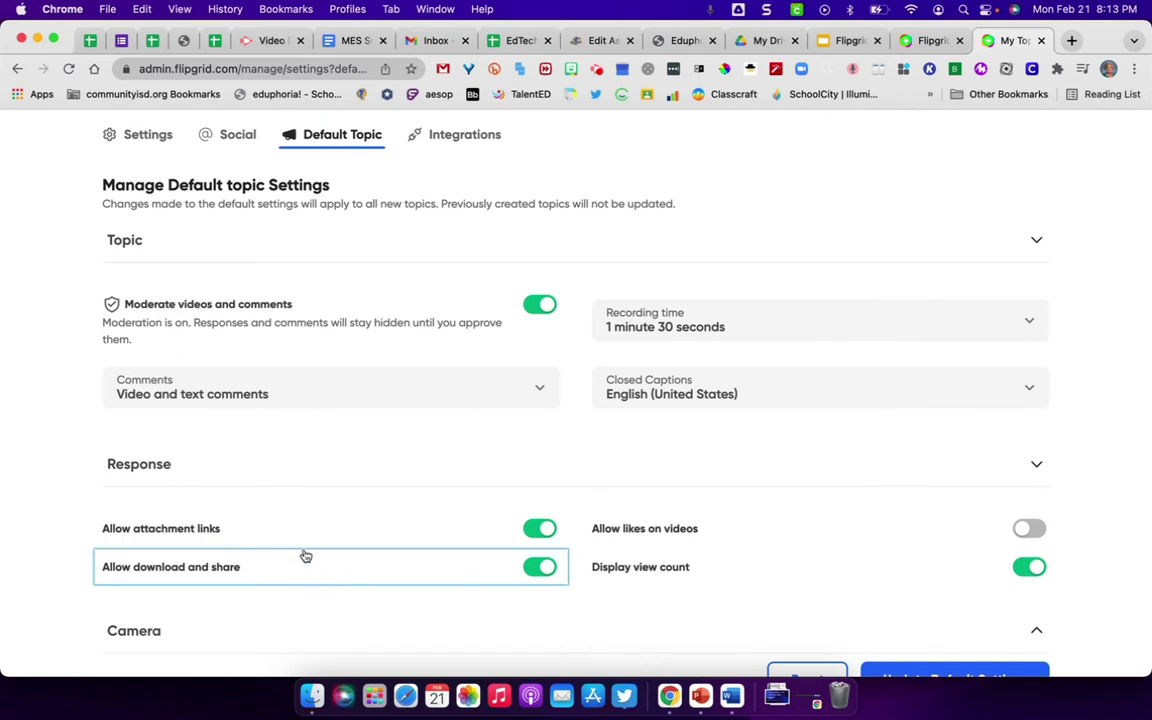
left_click(541, 528)
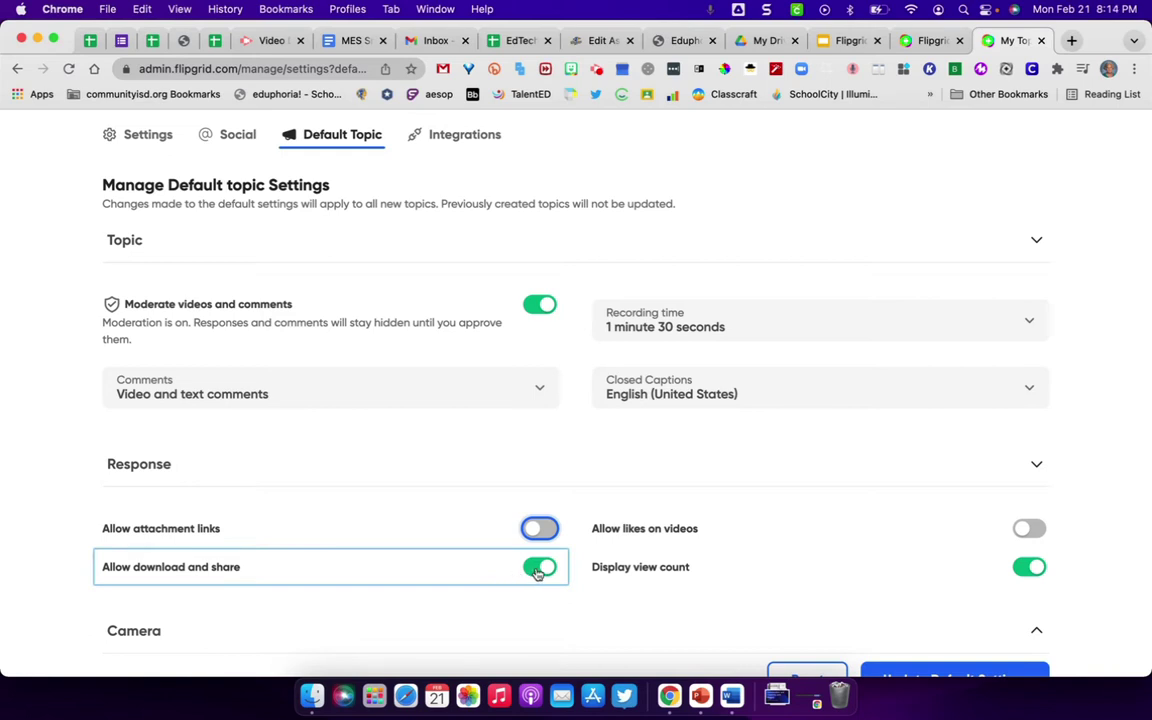
left_click(539, 568)
left_click(1031, 529)
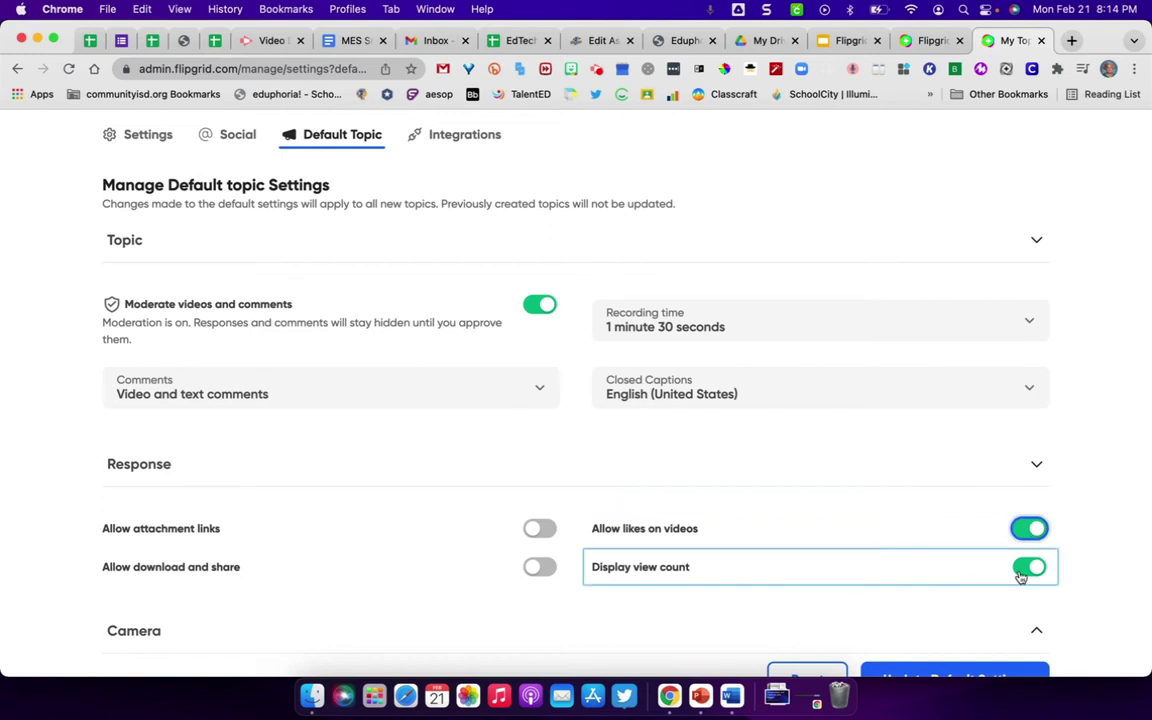
Expand the default topic's camera settings and save the updated default topic settings.
scroll(895, 591, "down", 3)
left_click(1038, 440)
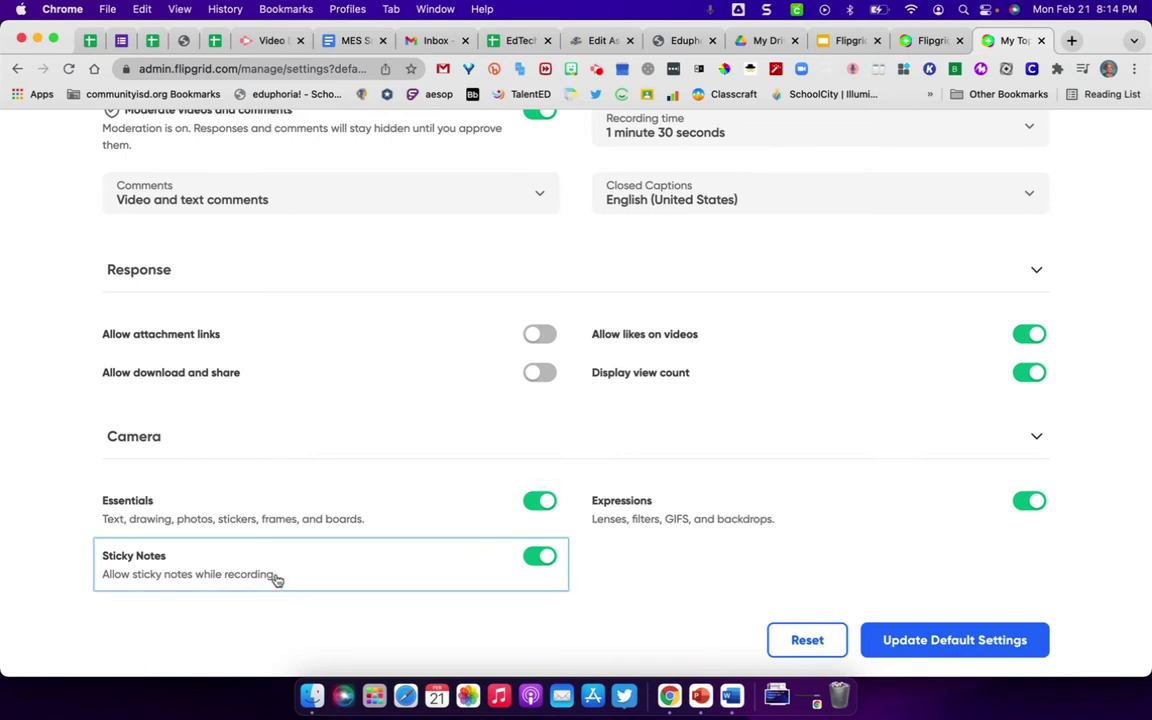
left_click(965, 641)
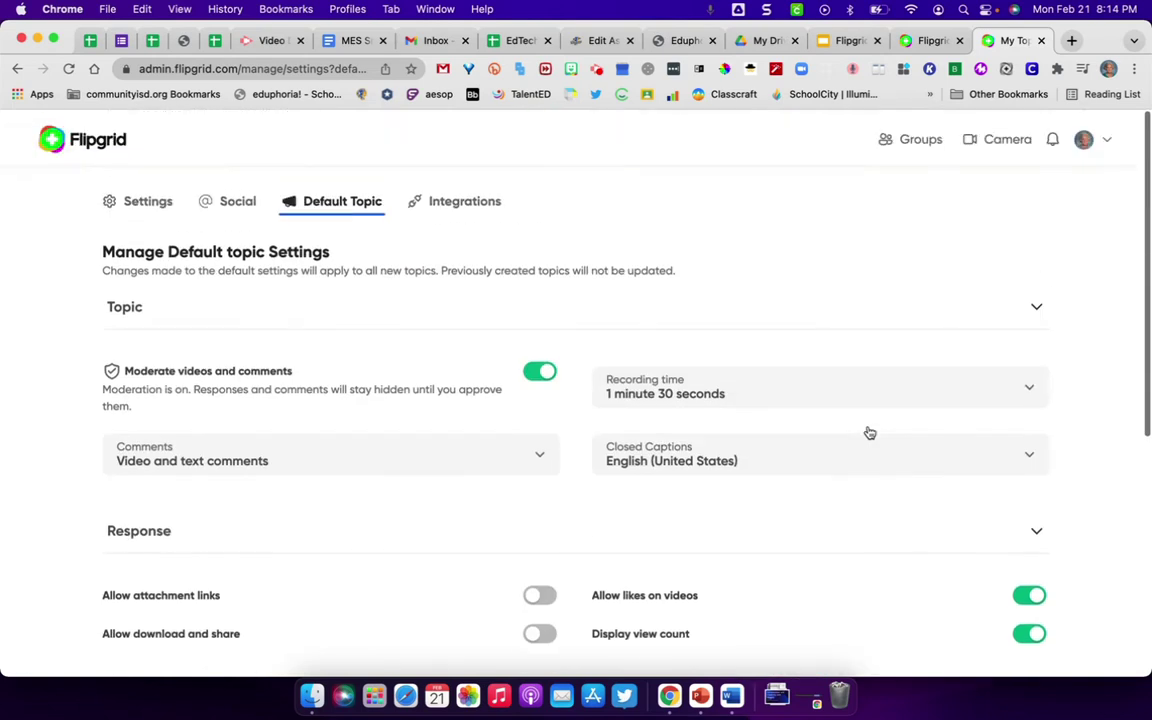
View the account's social settings, including the GridPals bio, location and email invites.
left_click(235, 200)
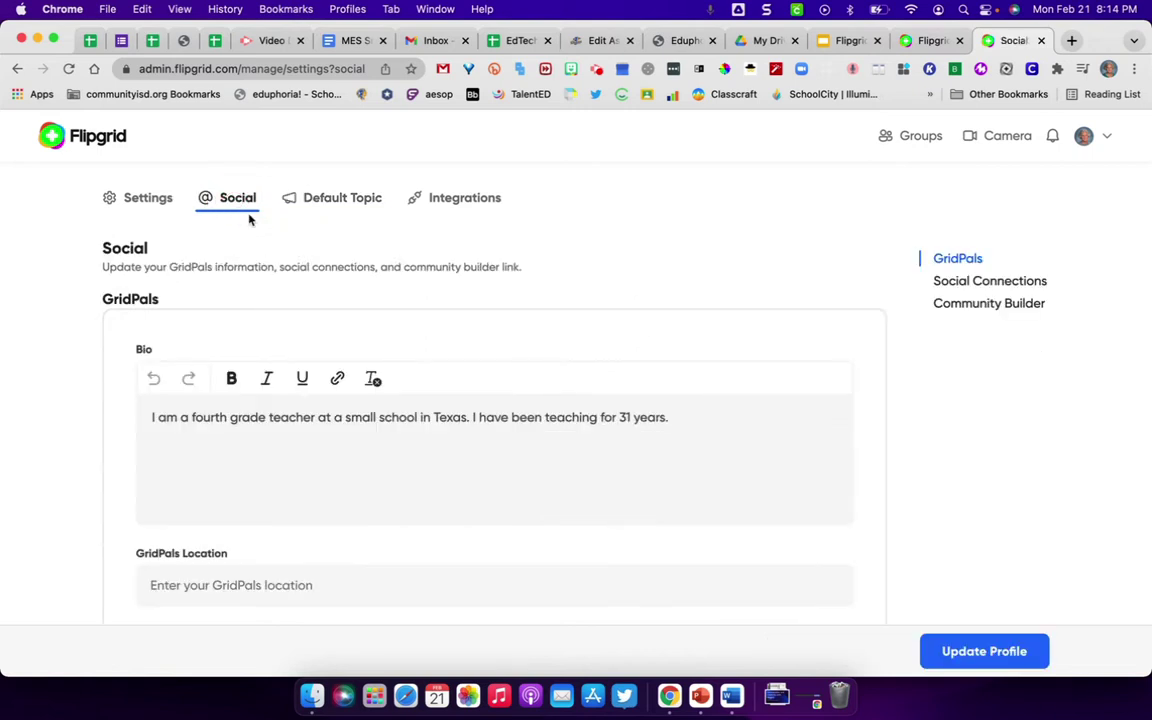
scroll(340, 467, "down", 5)
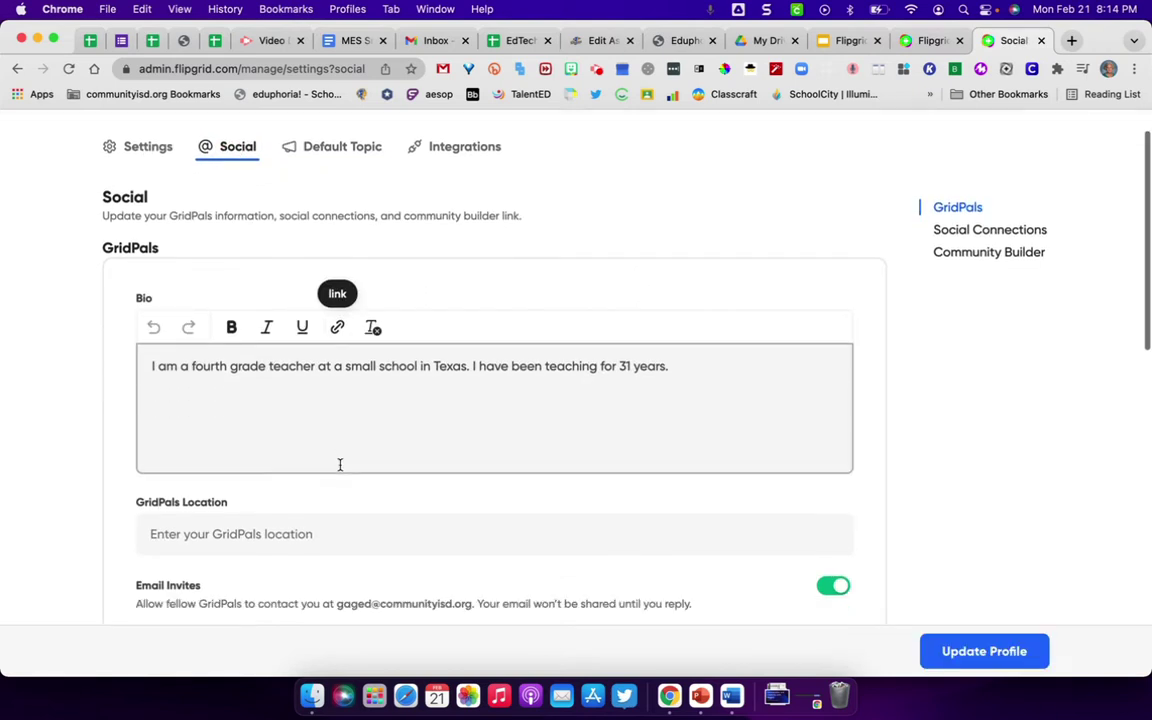
scroll(340, 470, "up", 5)
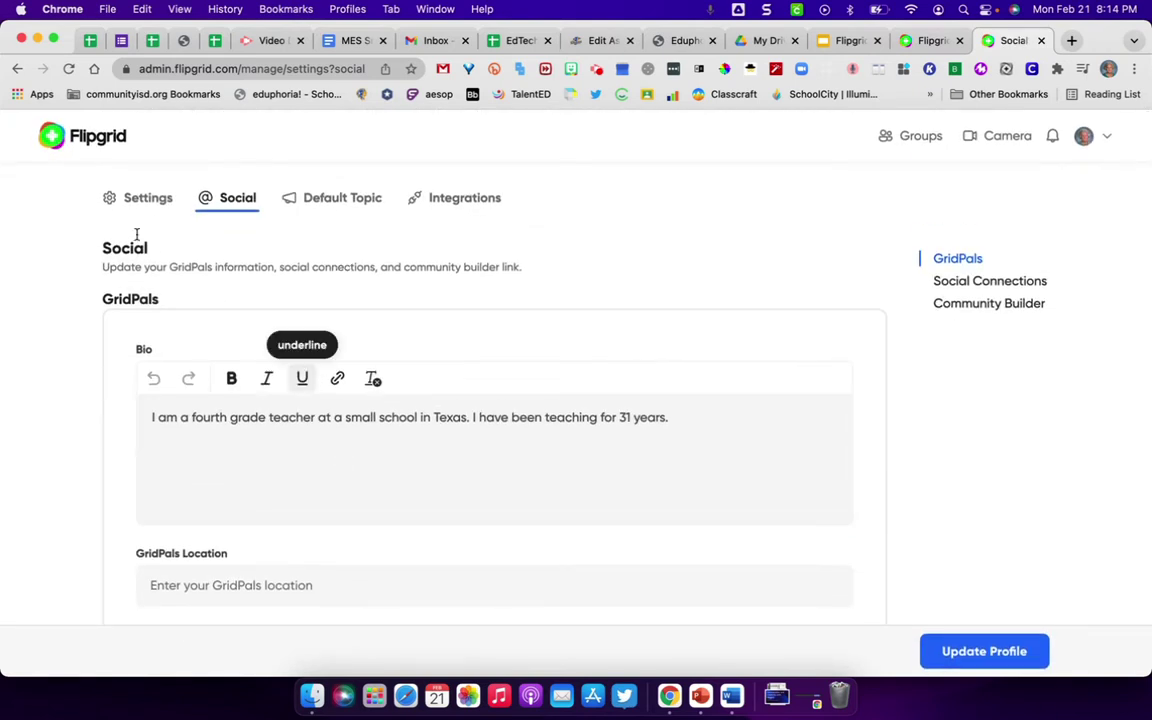
Review the account settings for the profile, email change, password change and account deletion.
left_click(140, 200)
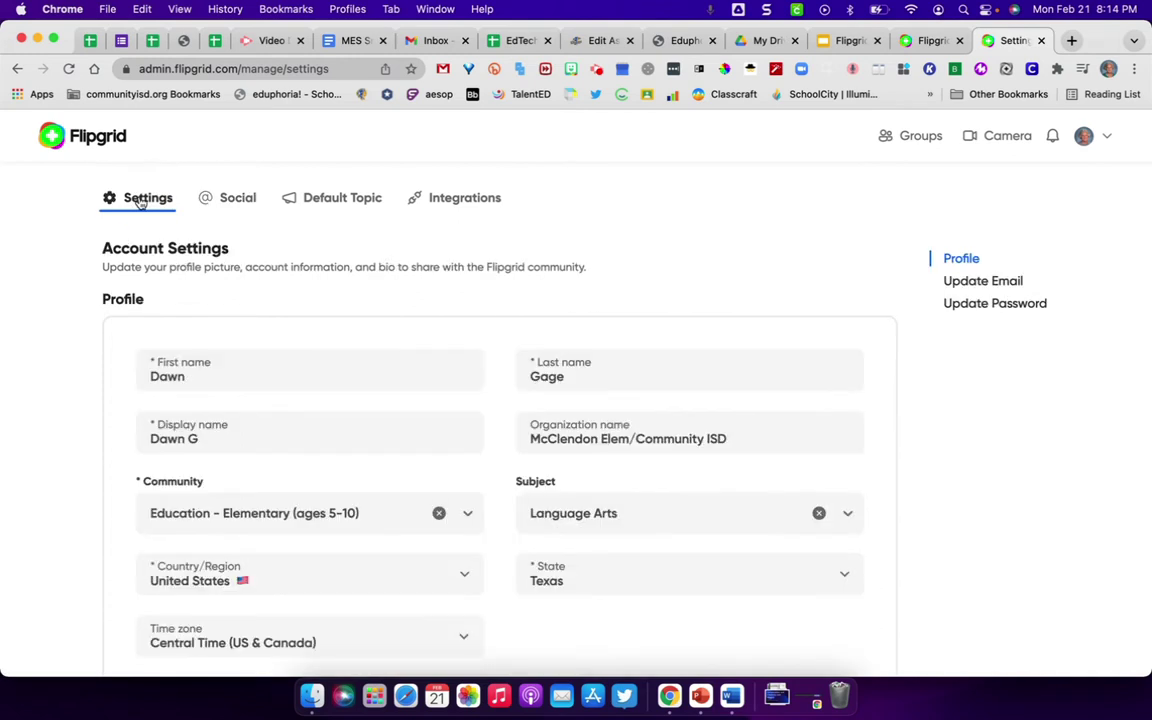
scroll(383, 440, "down", 5)
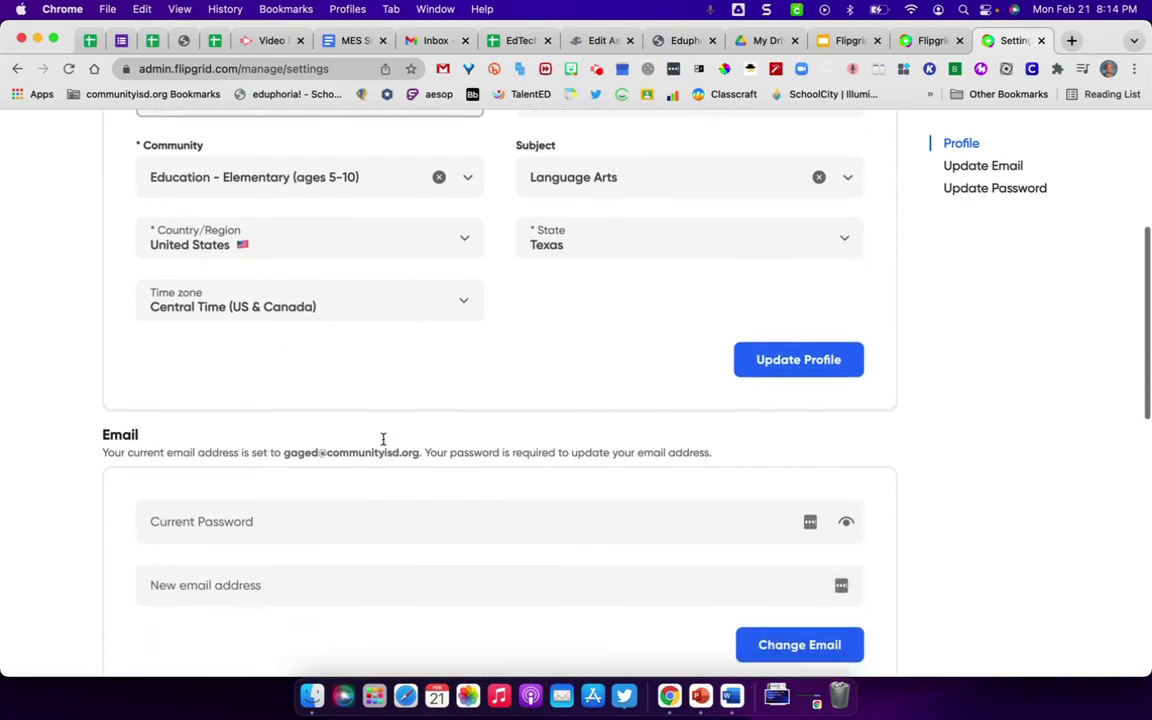
scroll(383, 440, "down", 7)
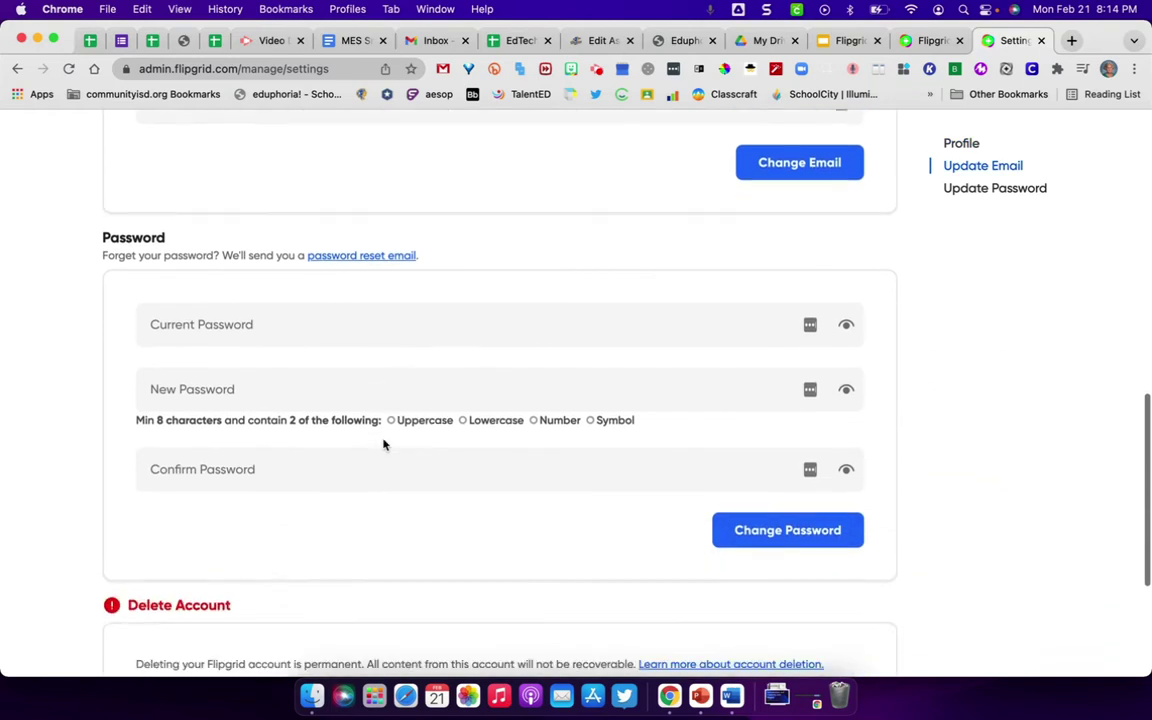
scroll(383, 444, "down", 2)
scroll(383, 442, "up", 14)
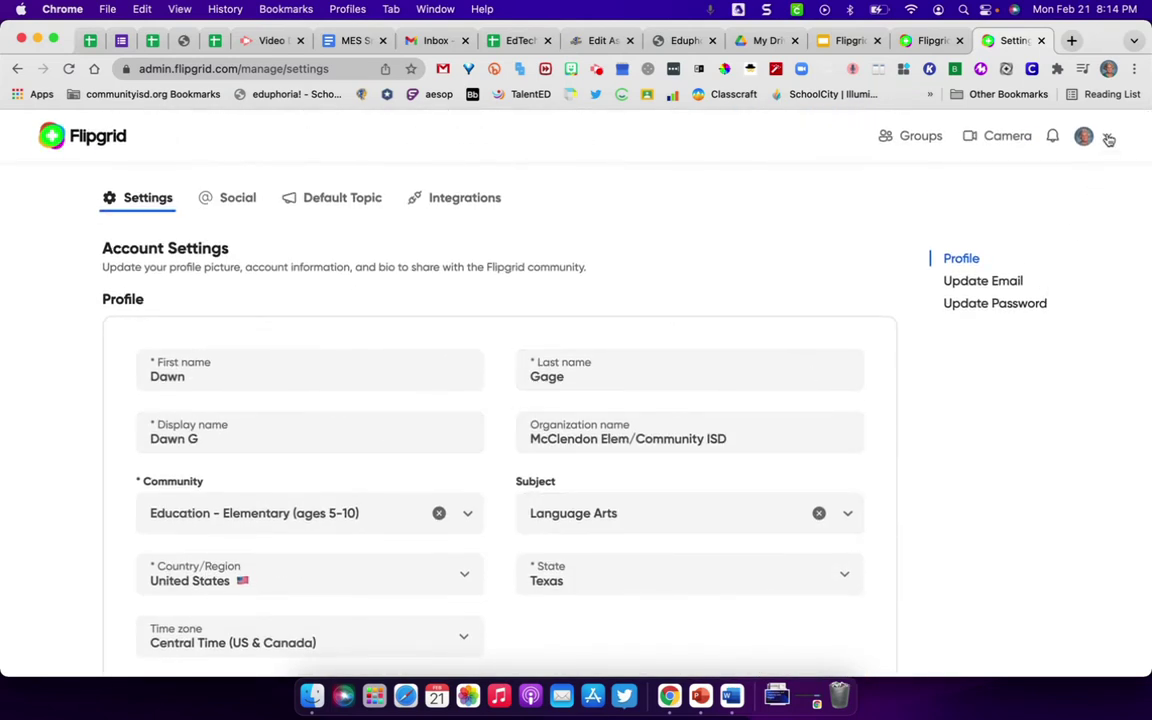
Open the Flipgrid topic in the ELA/Social Studies group and look over its description and responses area.
left_click(918, 135)
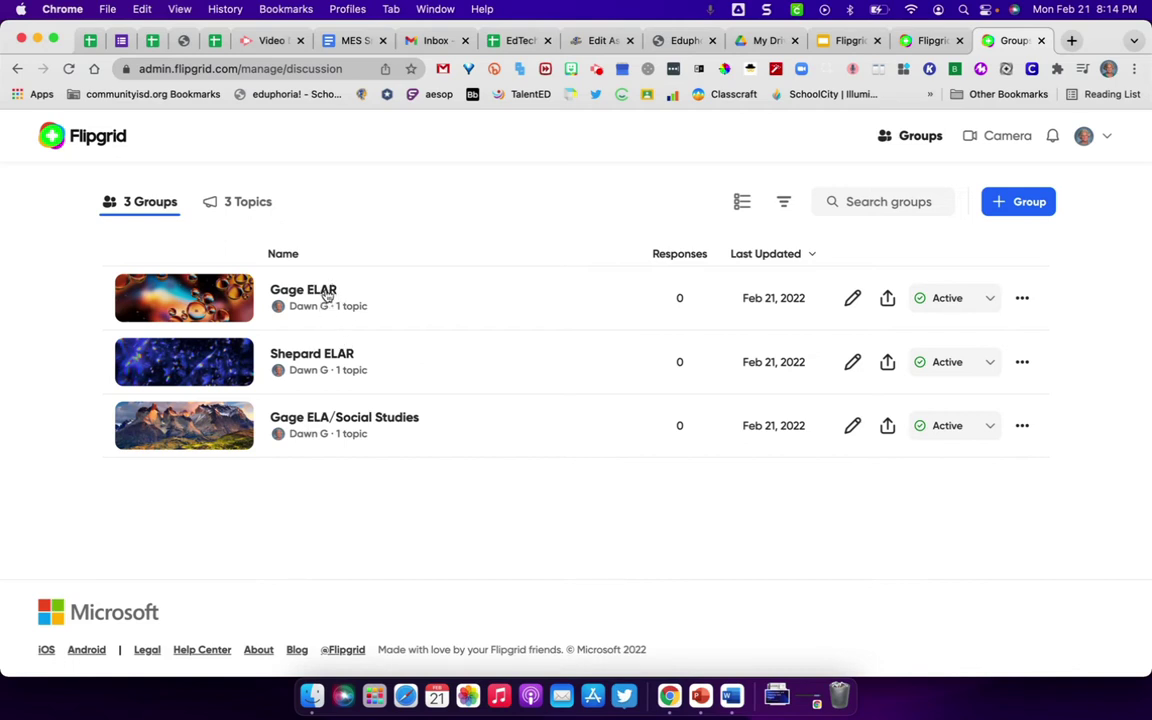
left_click(352, 416)
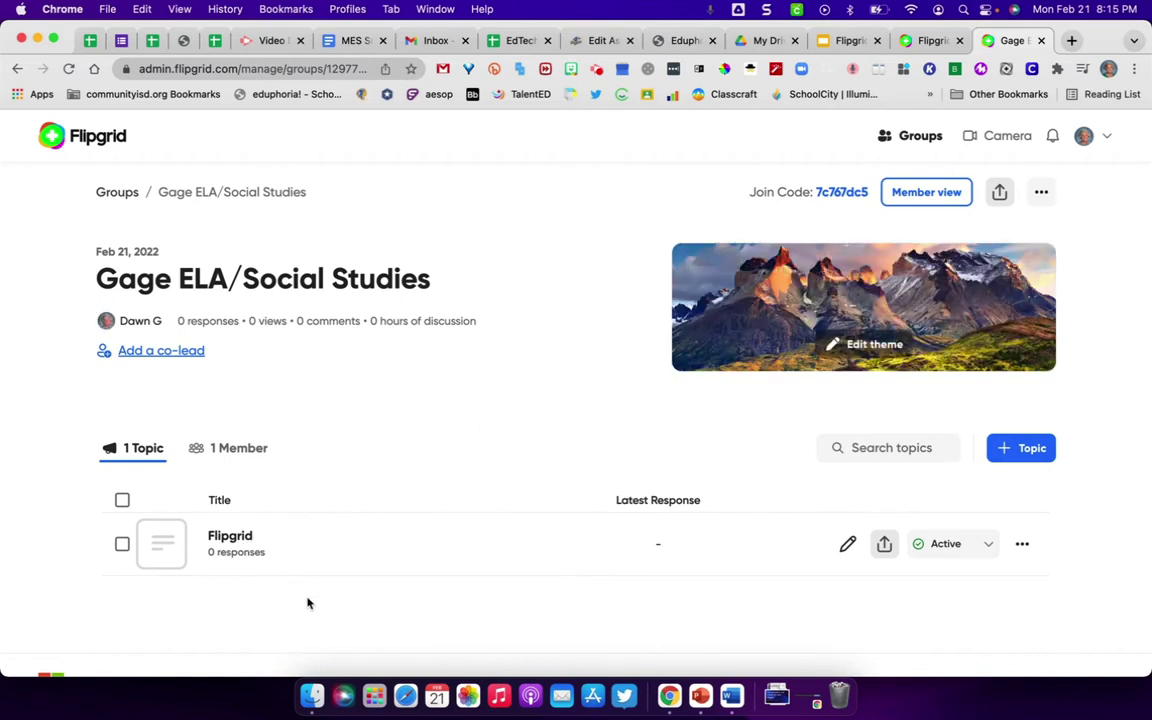
left_click(237, 540)
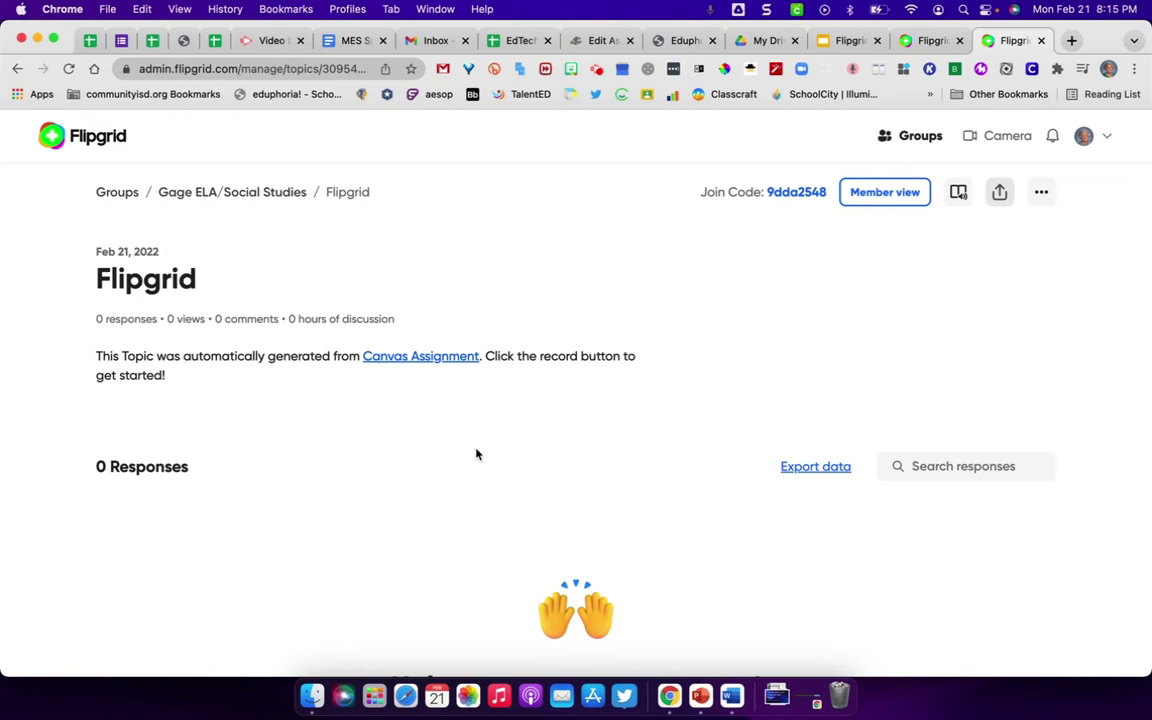
scroll(476, 455, "down", 5)
scroll(476, 453, "down", 1)
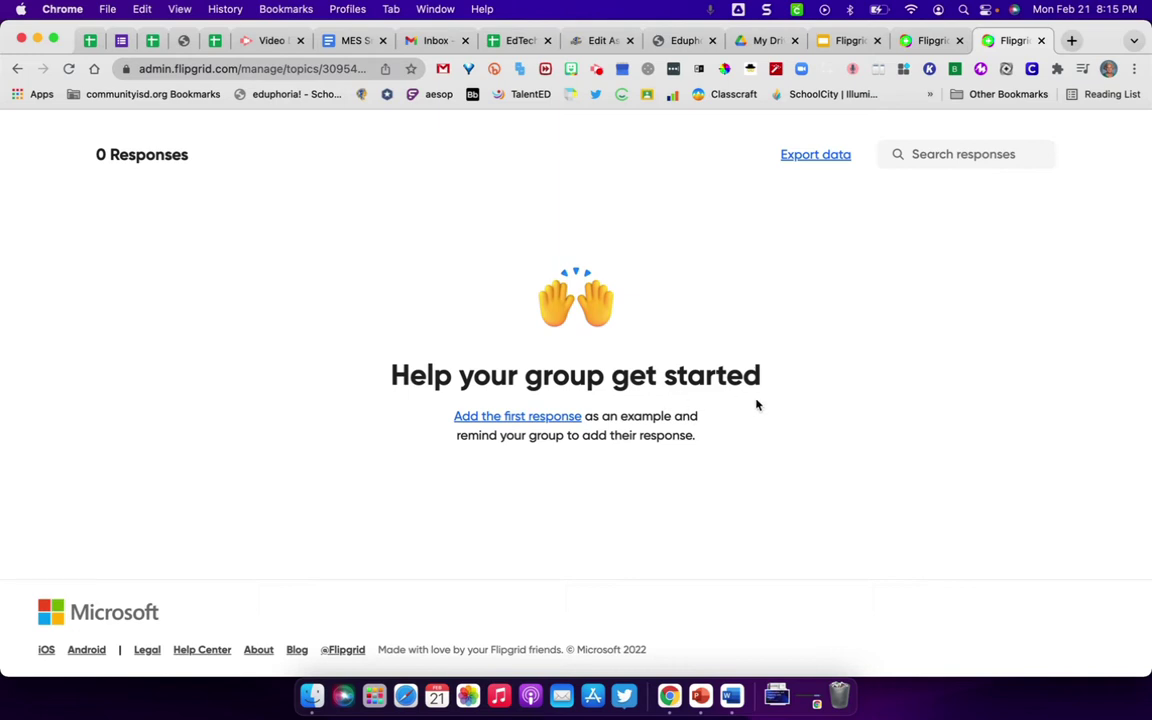
scroll(766, 405, "up", 5)
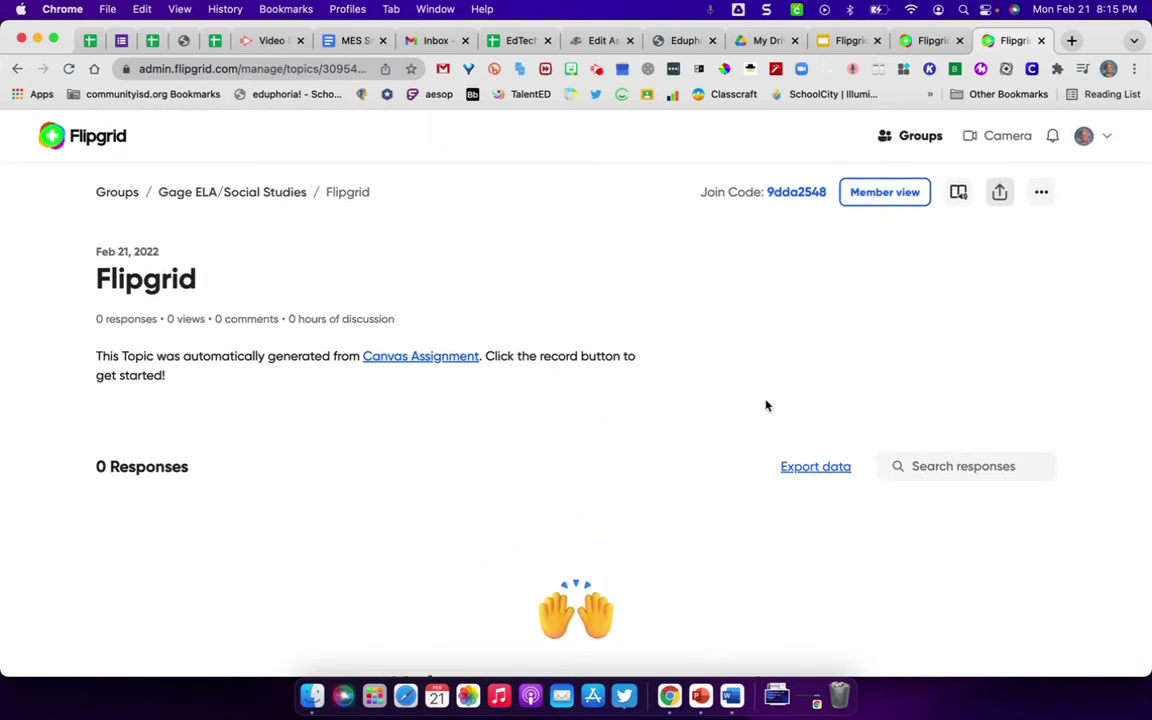
Open the Flipgrid topic for editing and review its title, description, media and recording time details.
left_click(1041, 196)
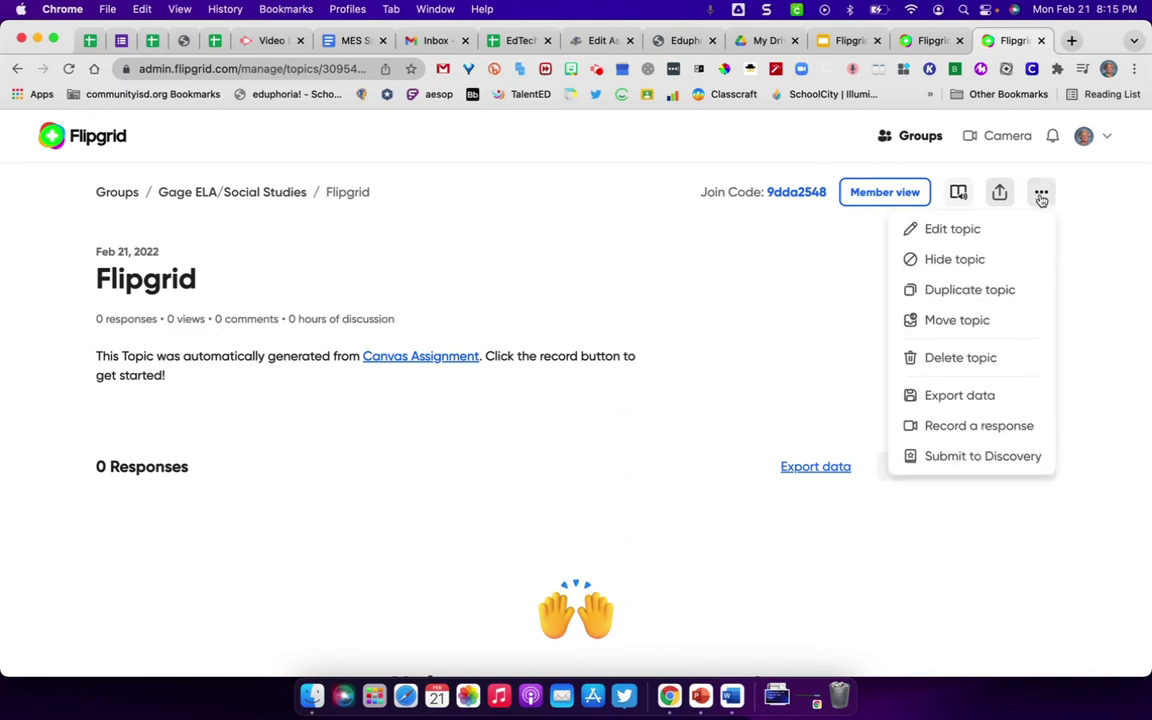
left_click(953, 230)
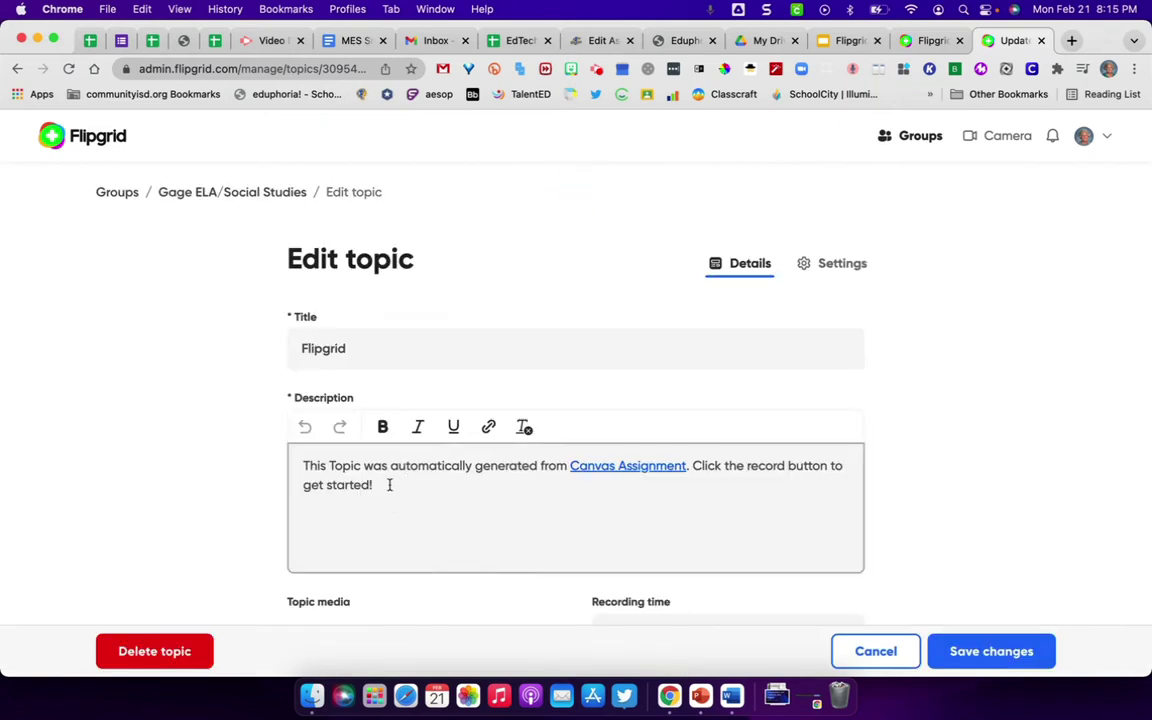
scroll(433, 520, "down", 3)
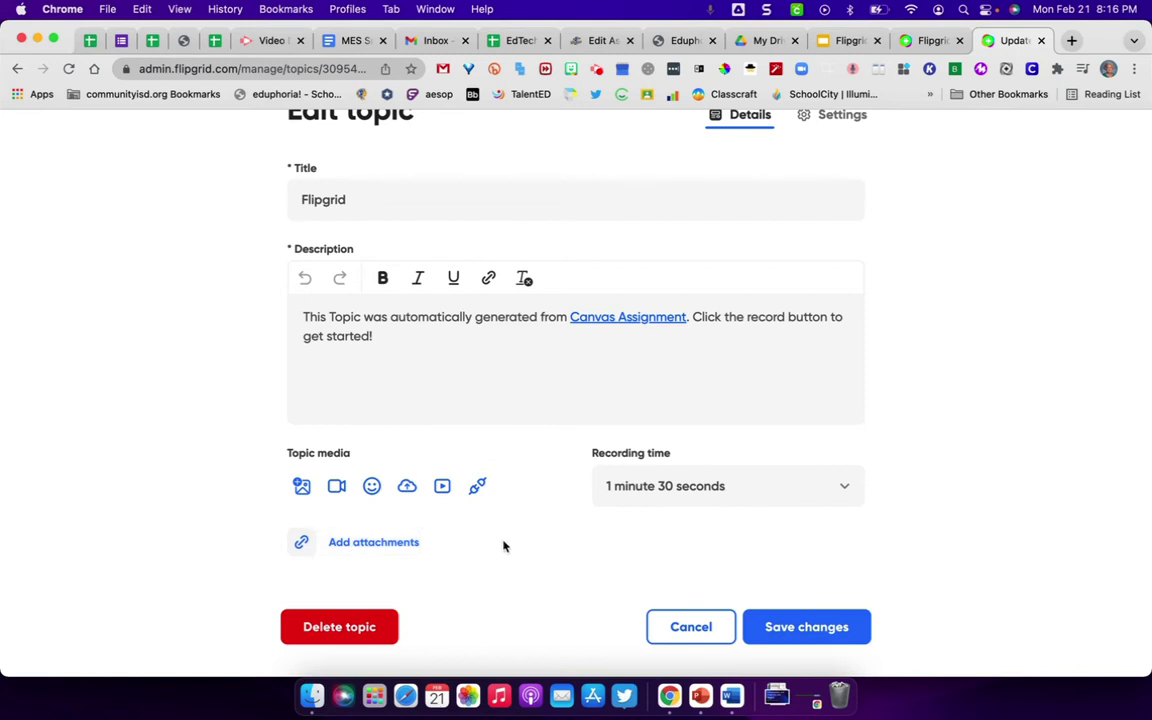
scroll(506, 570, "up", 3)
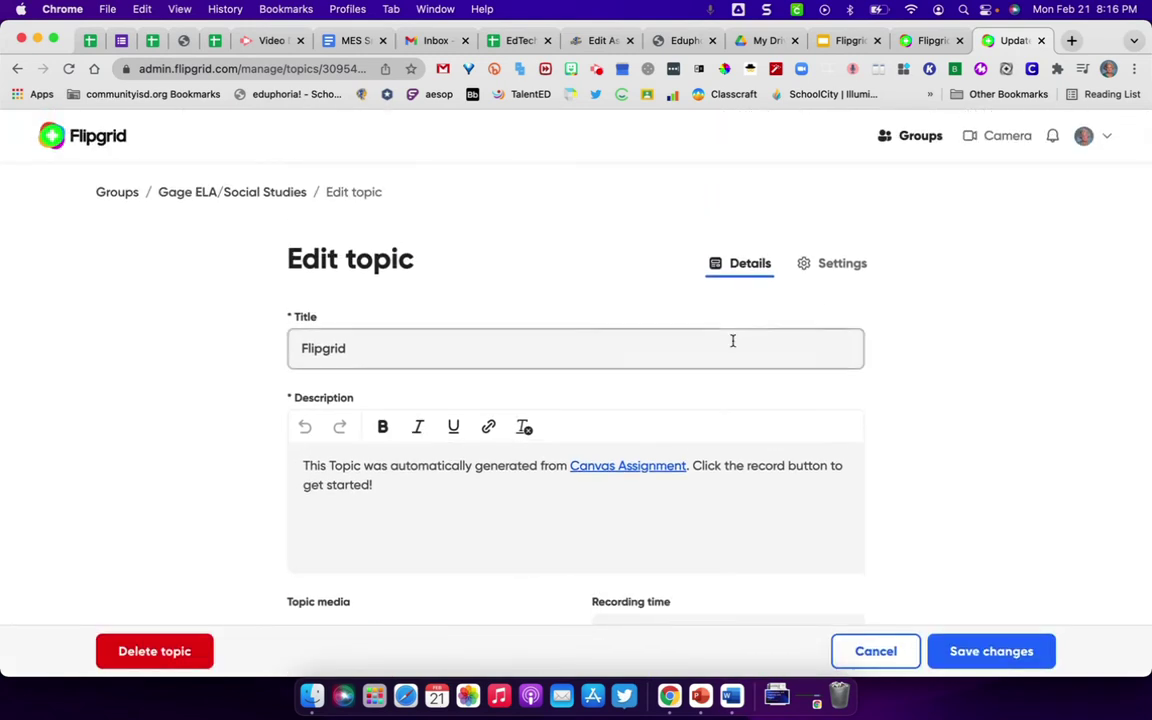
In the topic's settings, turn on moderation of videos and comments and allow video and text comments.
left_click(840, 268)
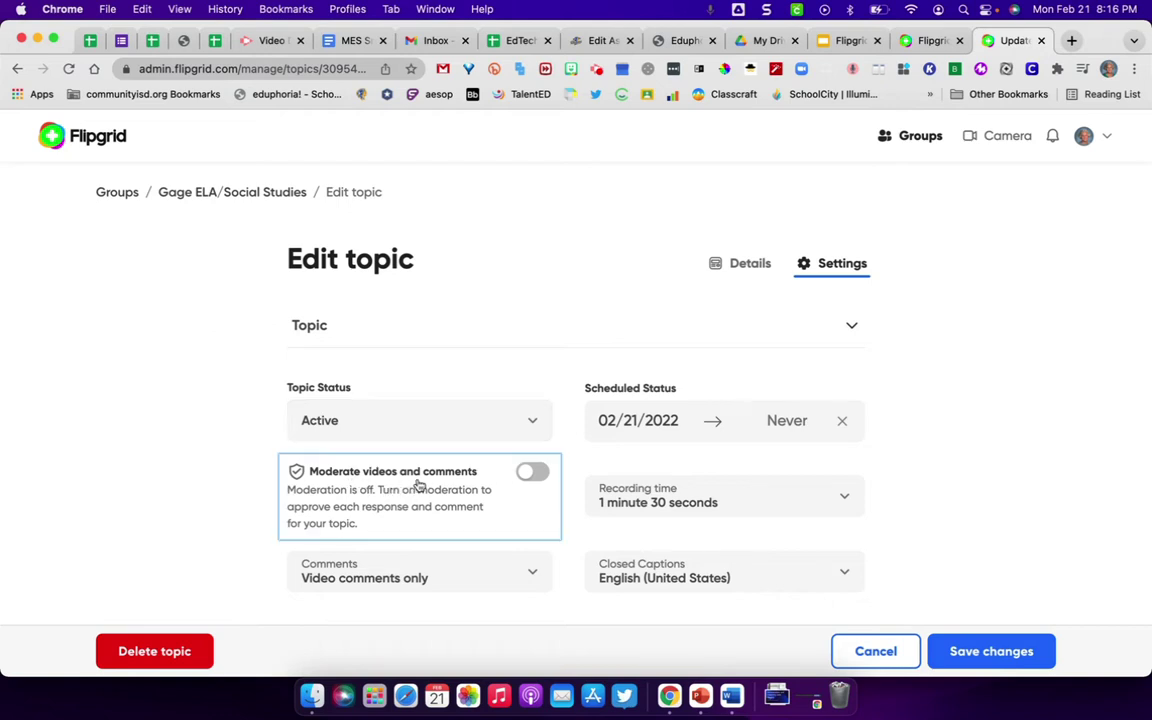
left_click(531, 473)
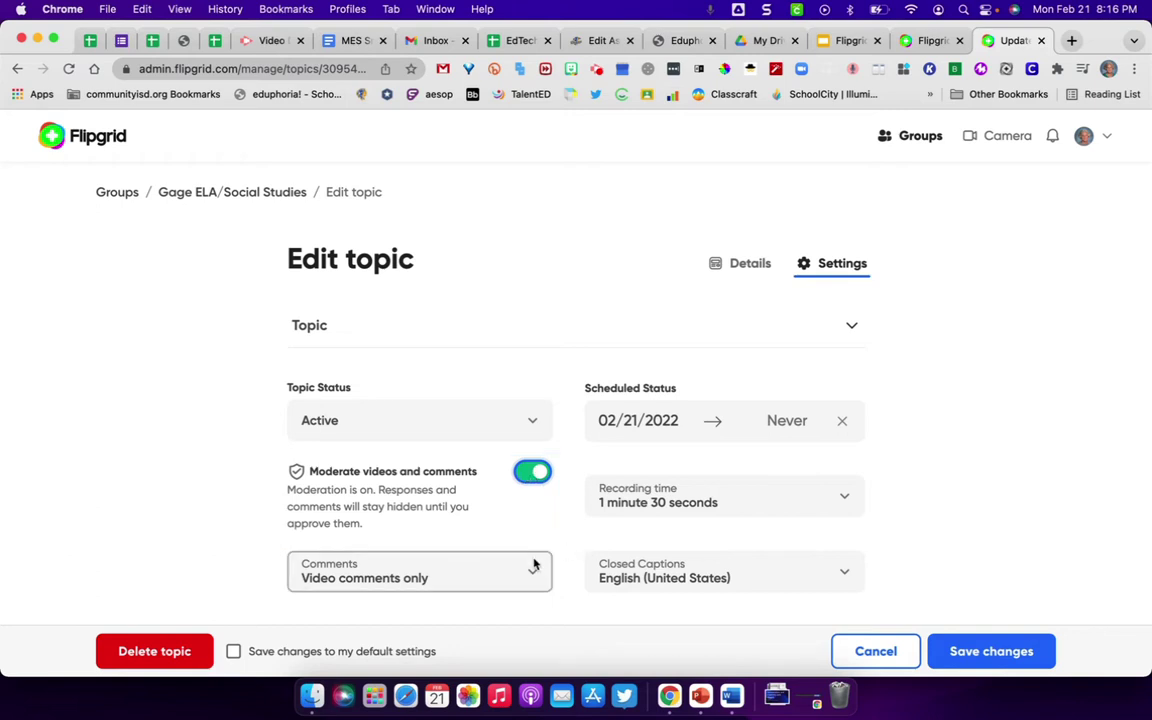
scroll(535, 494, "down", 2)
left_click(535, 458)
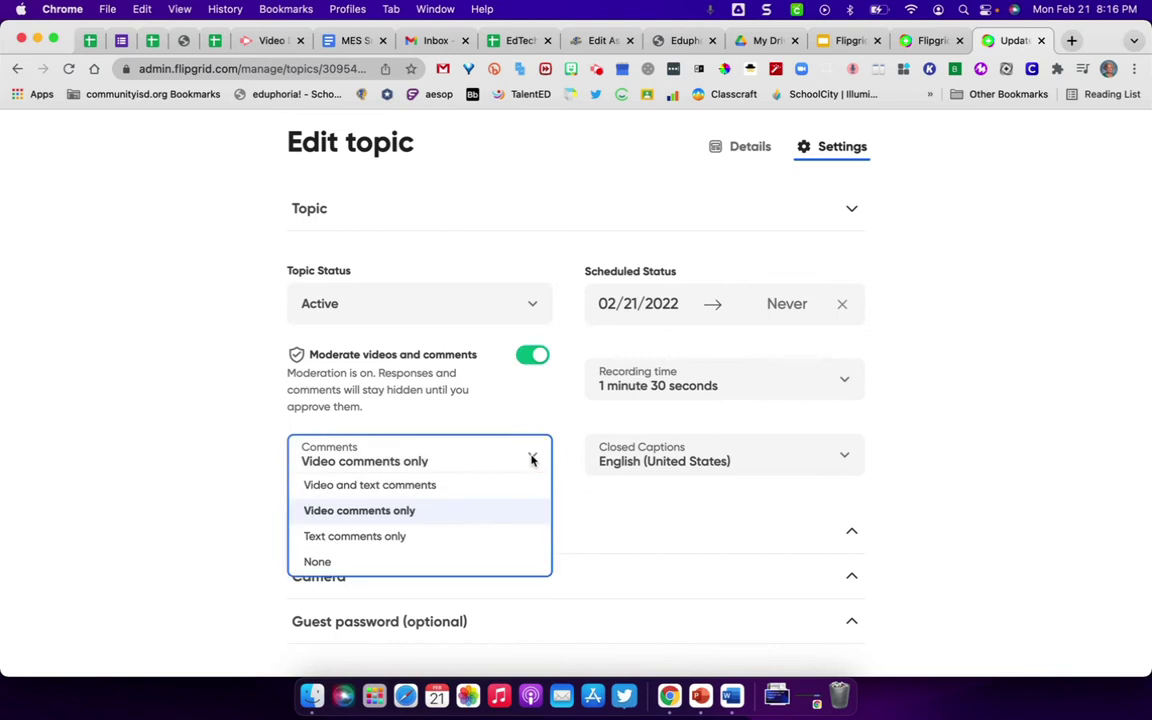
left_click(396, 489)
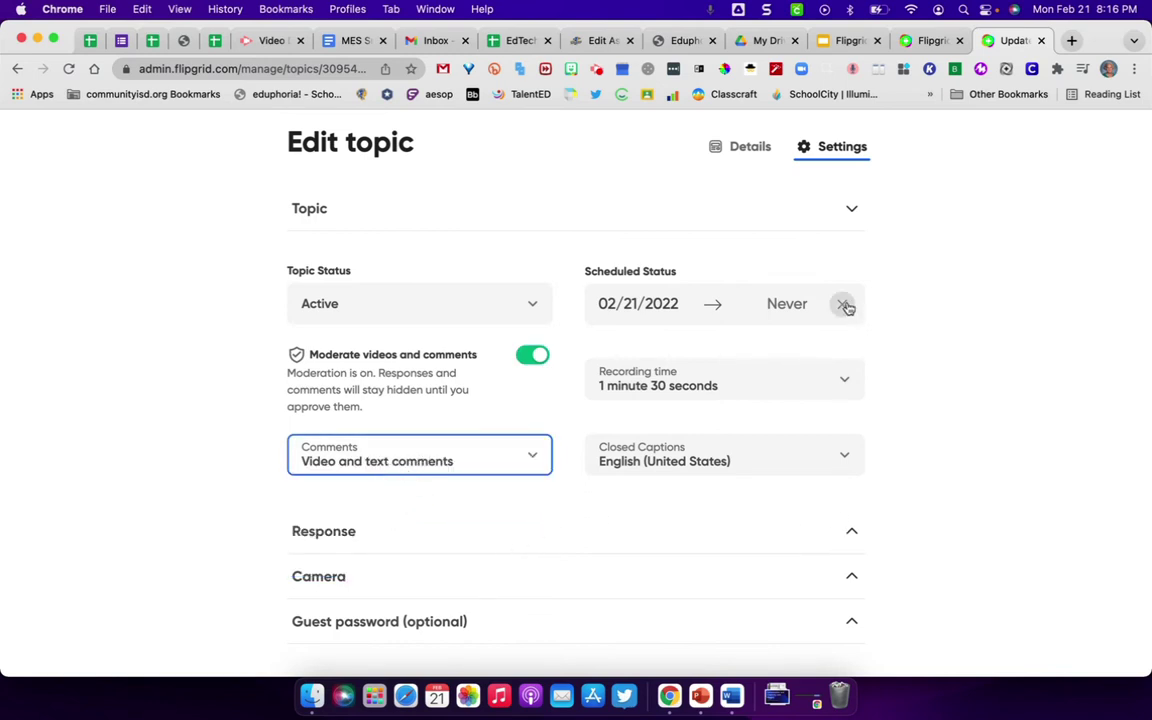
Schedule the topic to end on 02/25/2022, and save the changes after viewing the optional guest password setting.
left_click(788, 303)
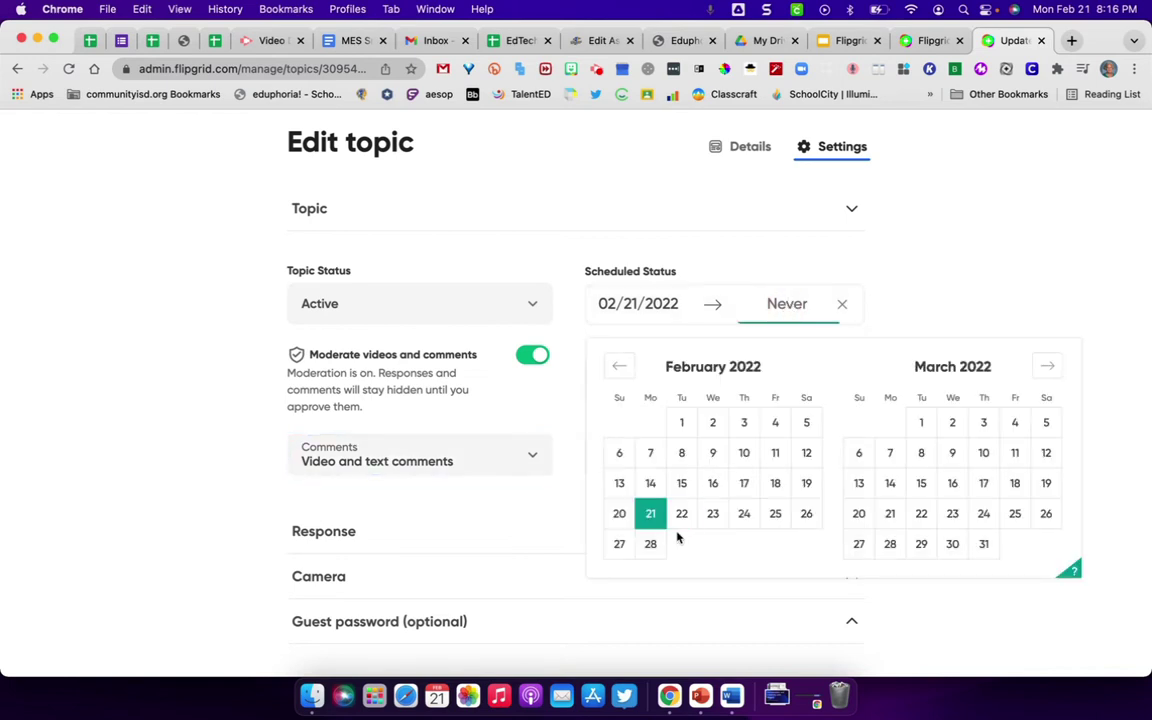
left_click(775, 513)
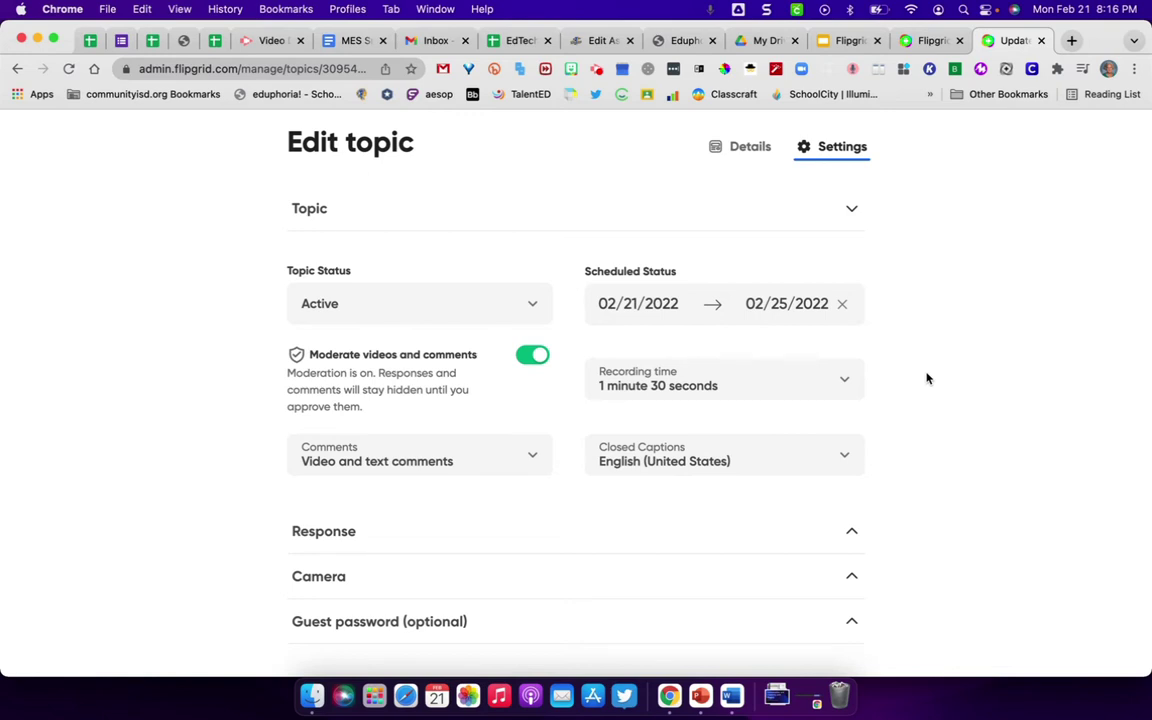
scroll(927, 378, "down", 3)
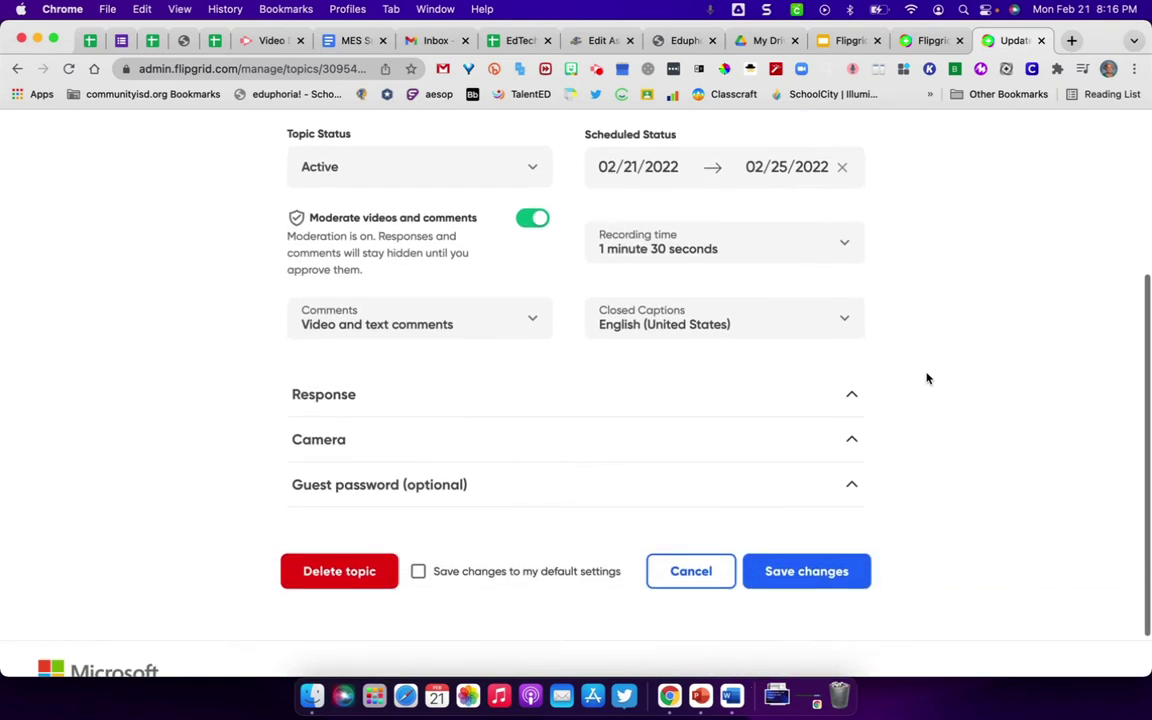
left_click(851, 500)
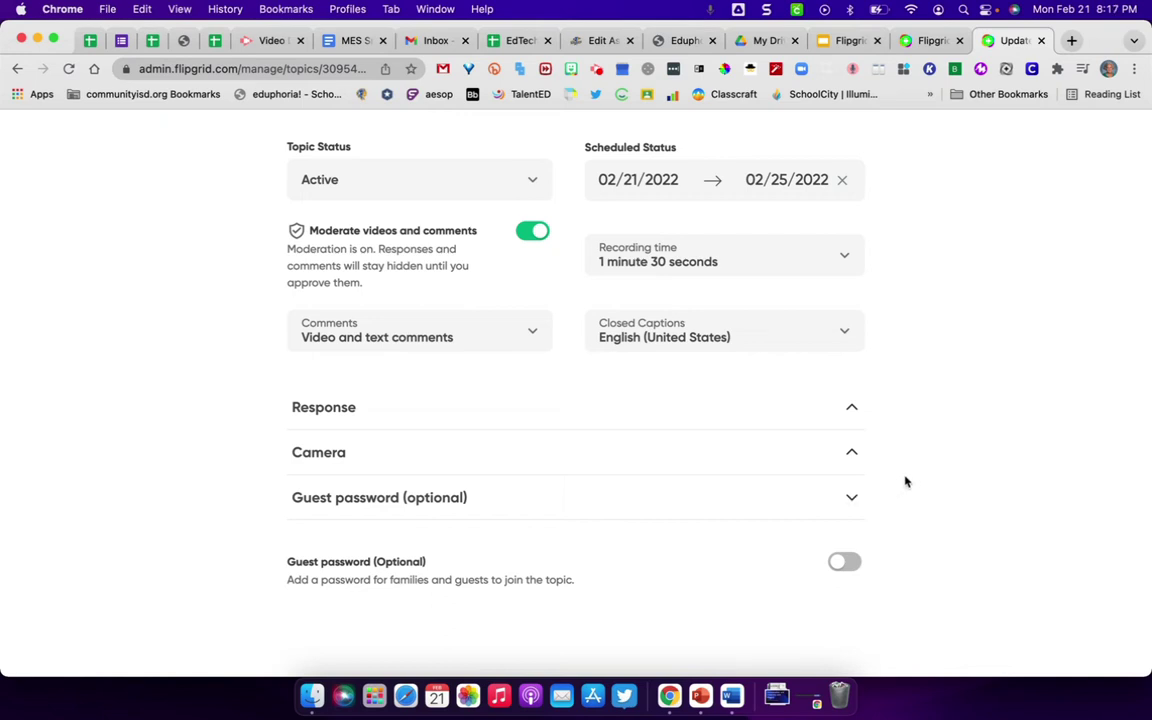
left_click(851, 497)
scroll(920, 468, "up", 3)
scroll(922, 468, "up", 2)
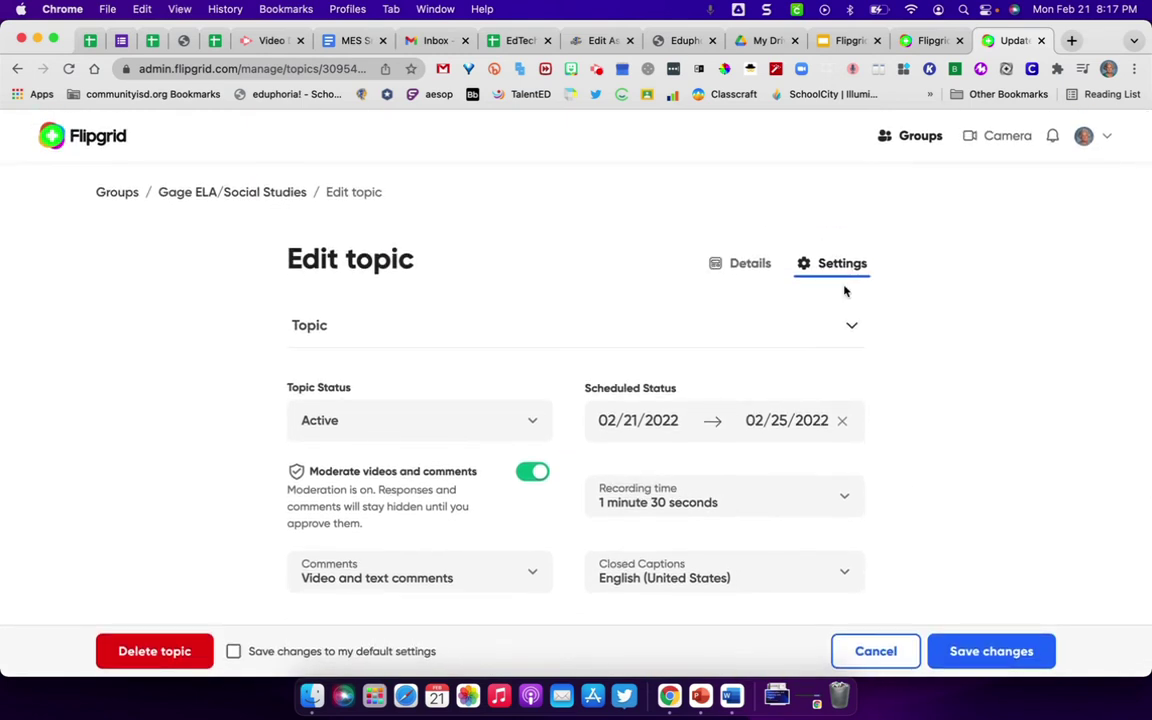
left_click(985, 648)
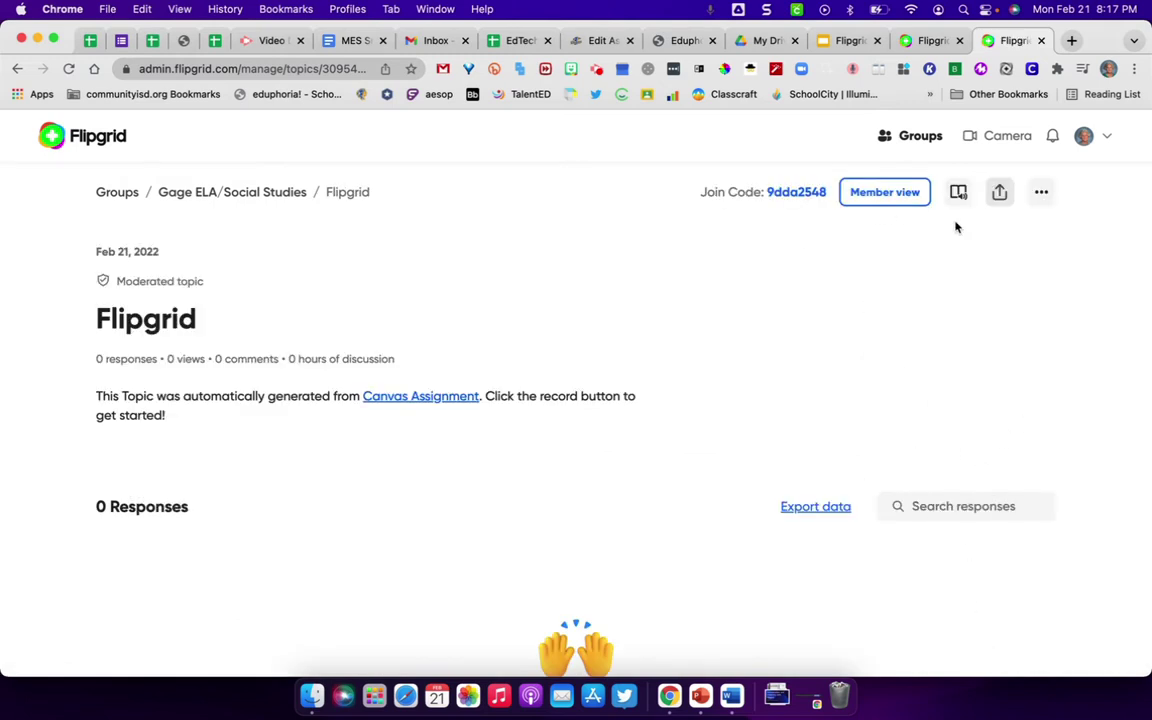
Return to the groups list, and open Discovery to view the topic collections in My Library.
left_click(117, 192)
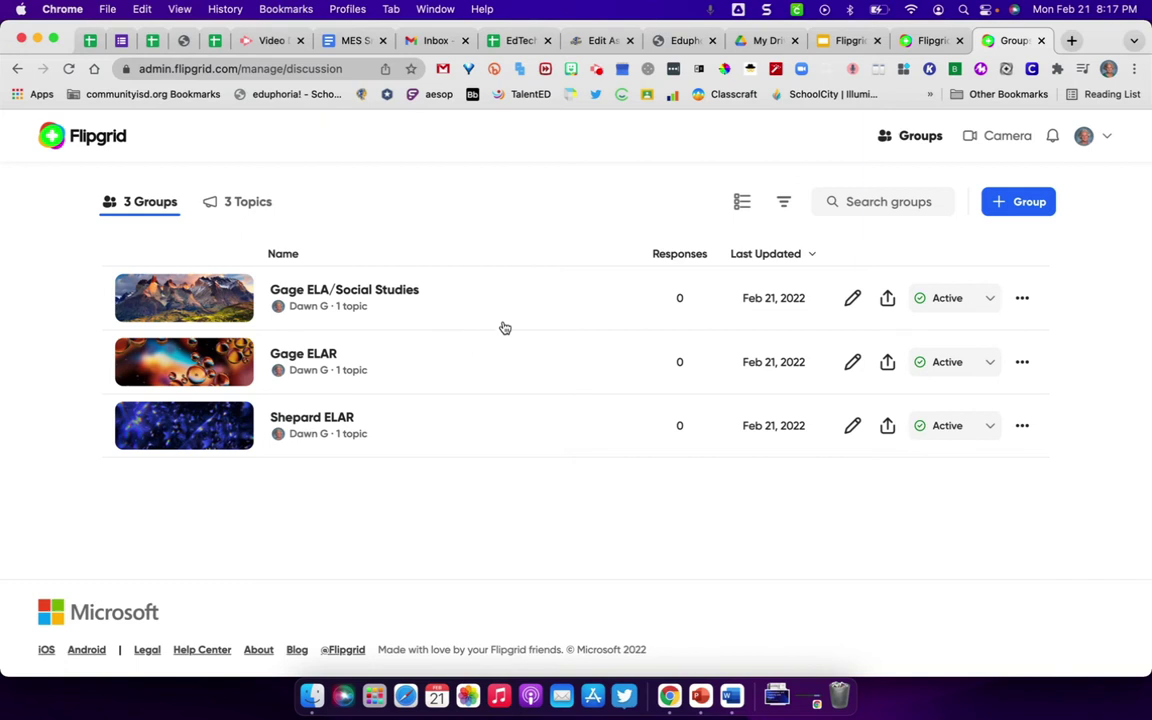
left_click(1107, 139)
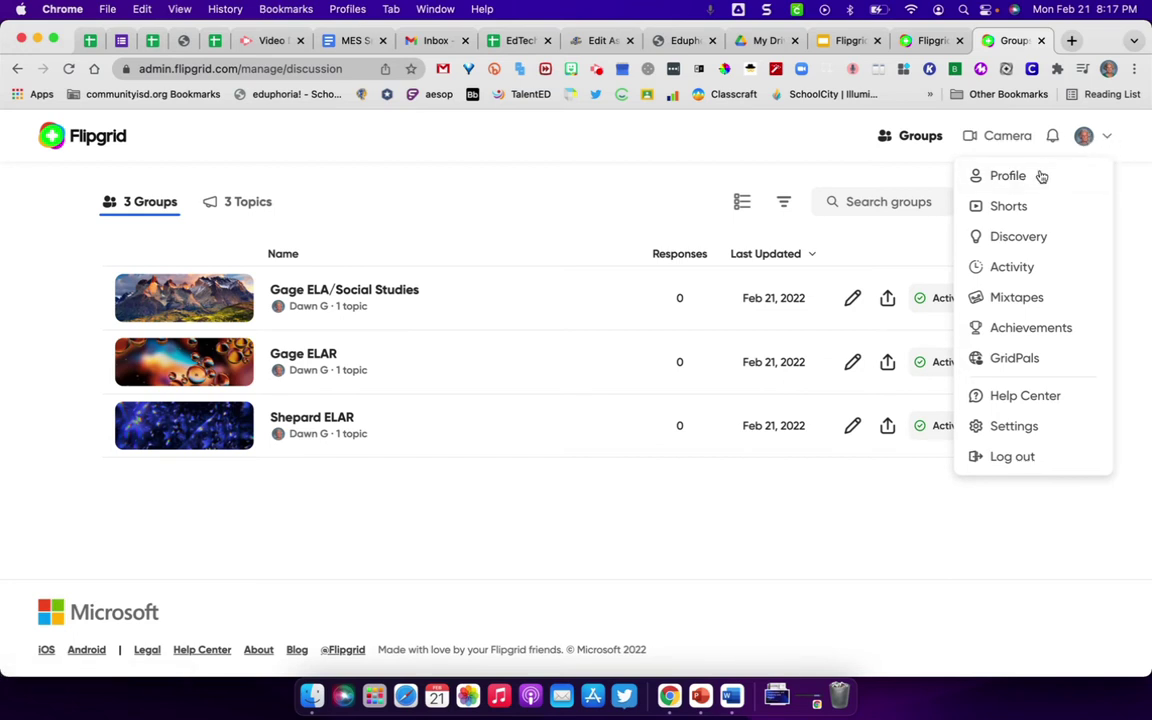
left_click(1013, 238)
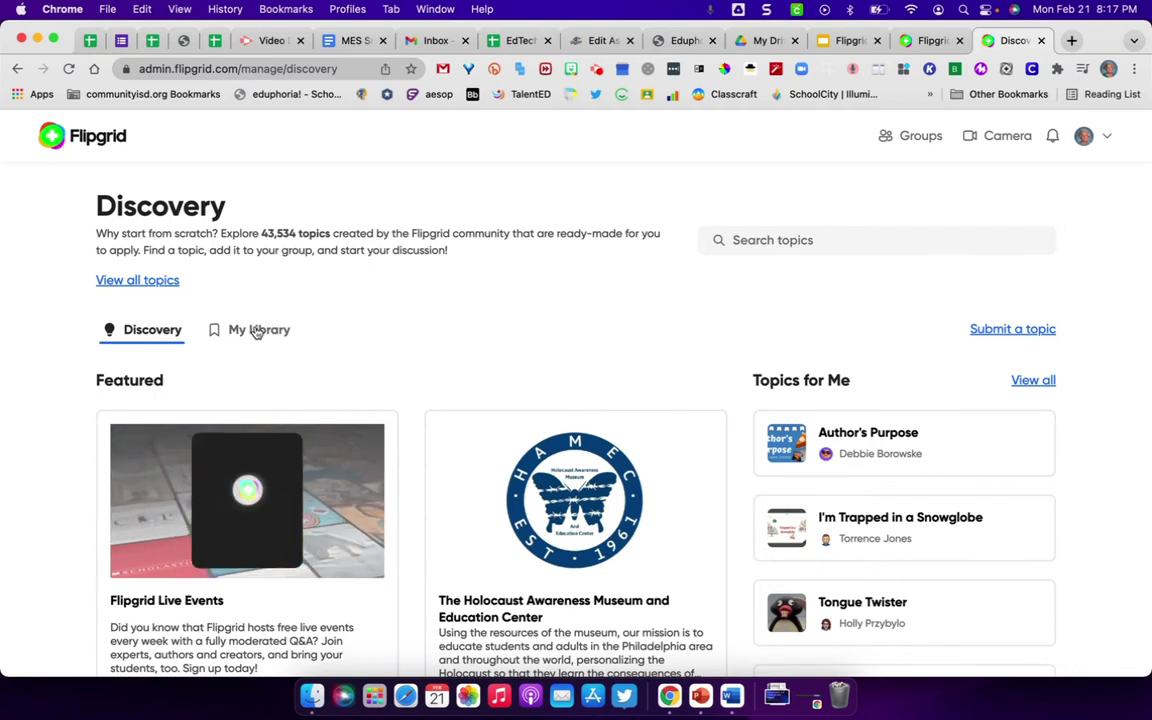
left_click(257, 331)
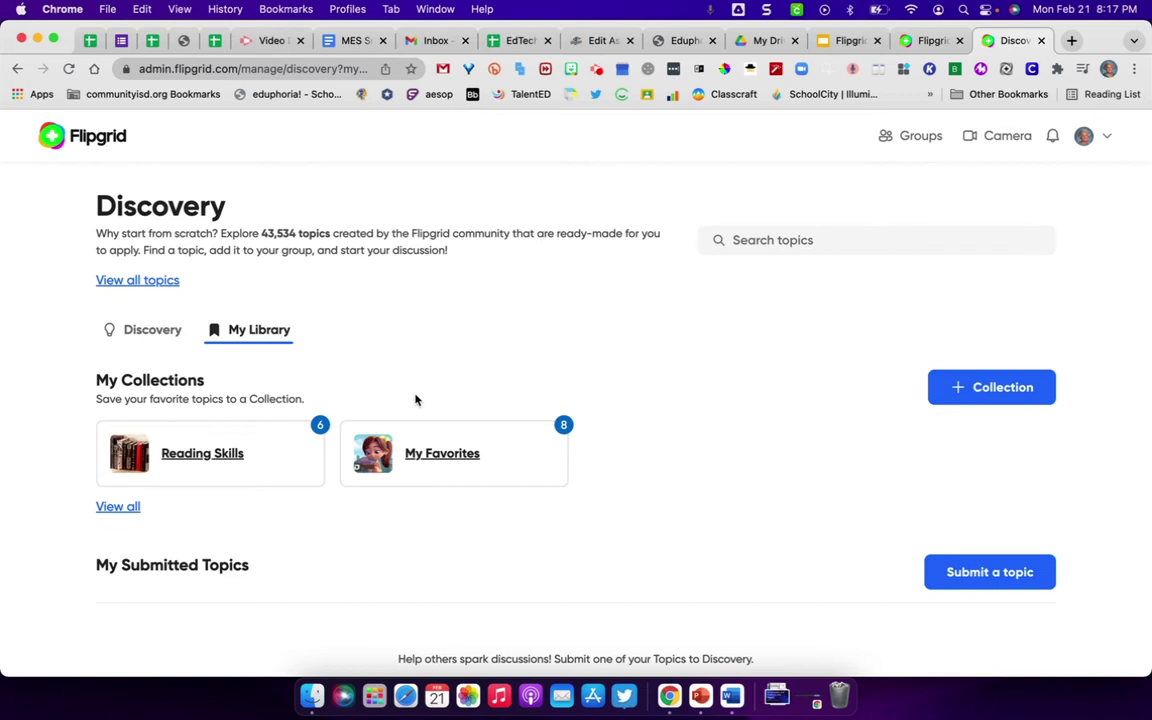
Browse the main Discovery page's featured content, subjects, trending topics and partners down to the full topic list.
left_click(152, 331)
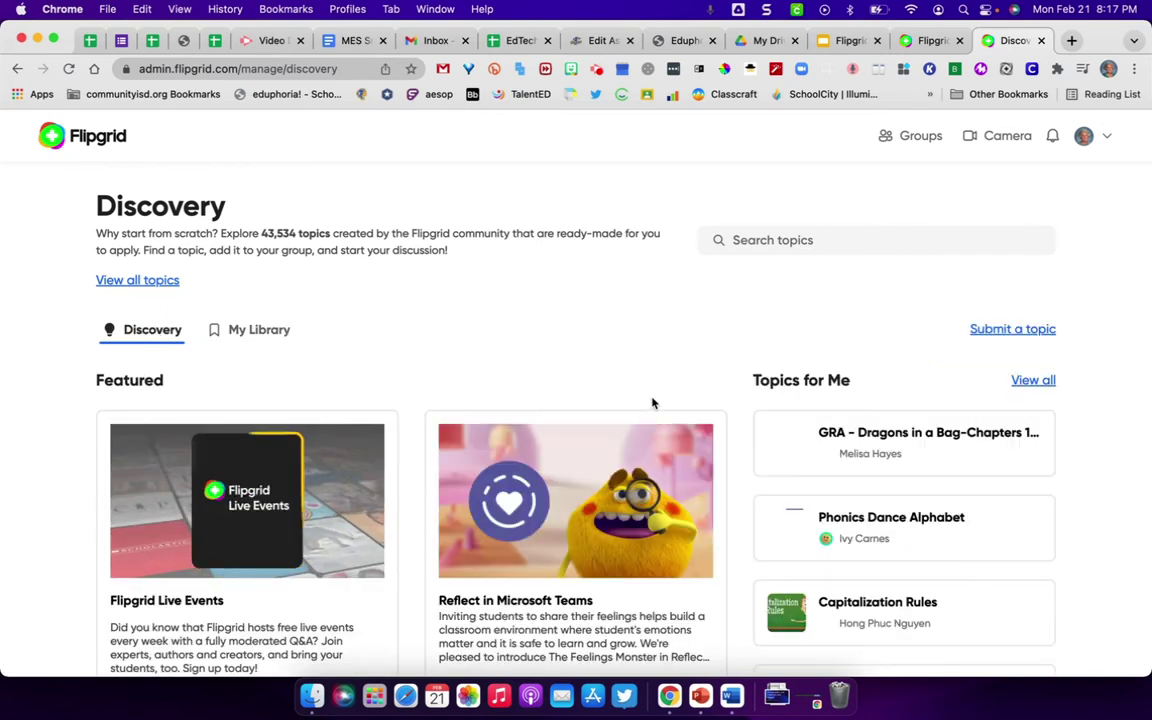
scroll(571, 548, "down", 10)
scroll(571, 550, "up", 3)
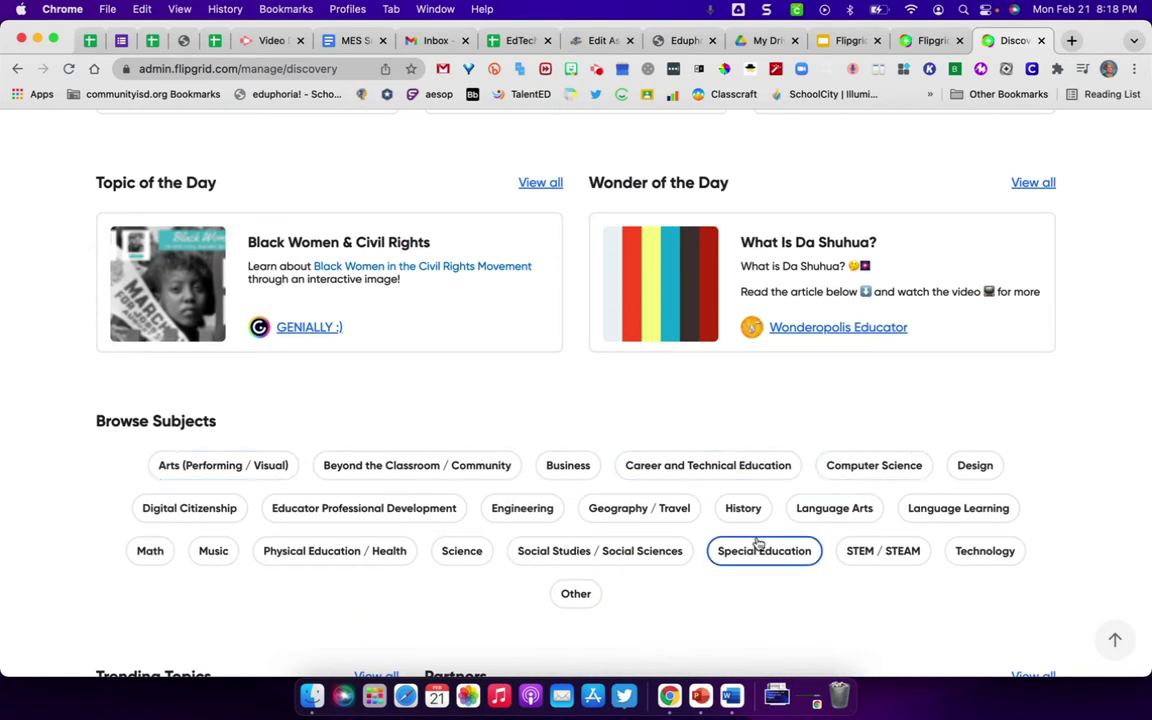
scroll(758, 546, "down", 5)
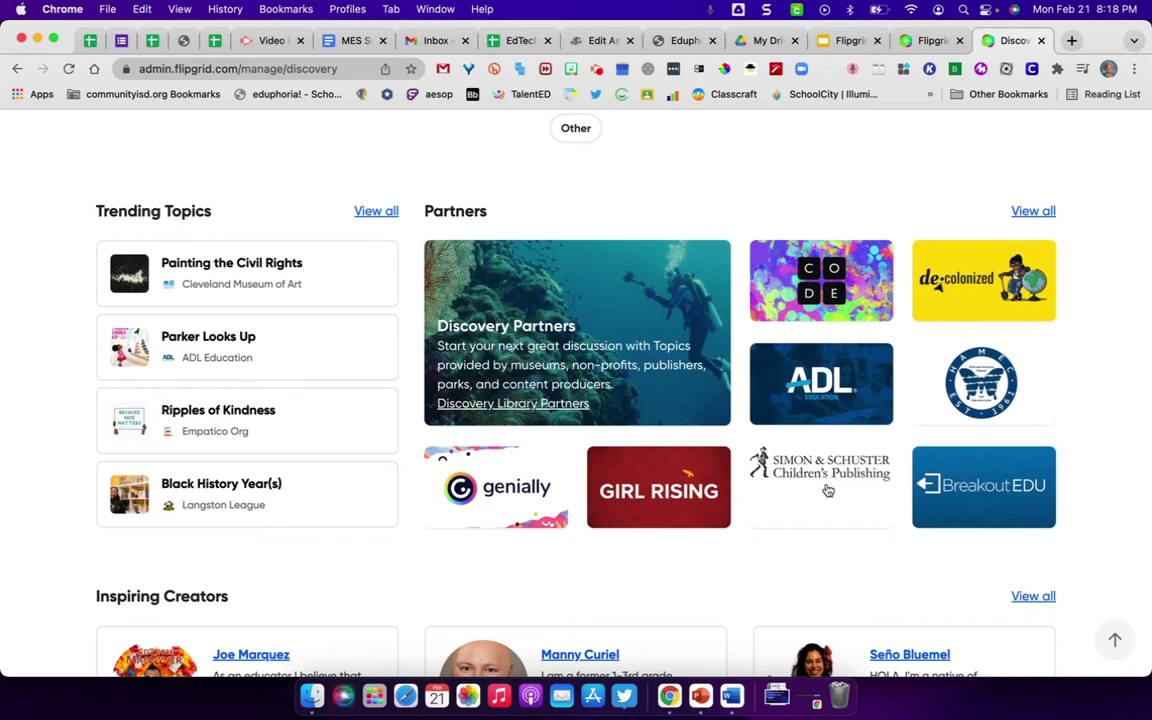
scroll(828, 490, "down", 10)
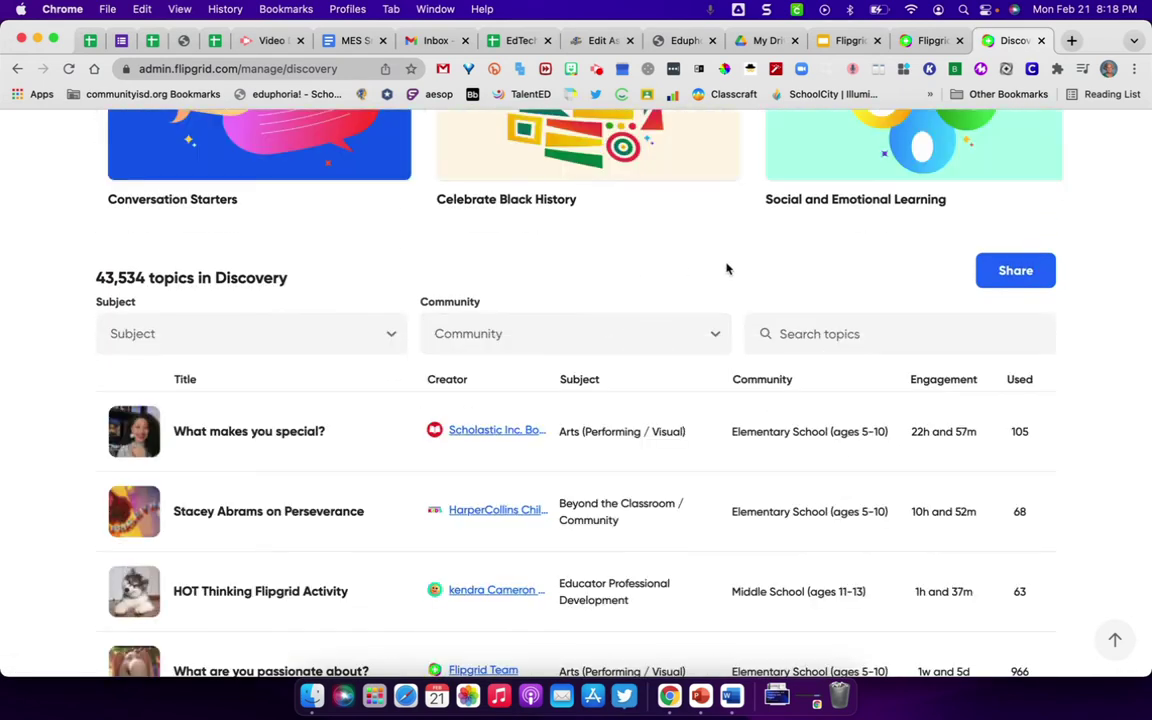
Filter the Discovery topic list by the Language Arts subject after looking through the available subjects.
left_click(394, 337)
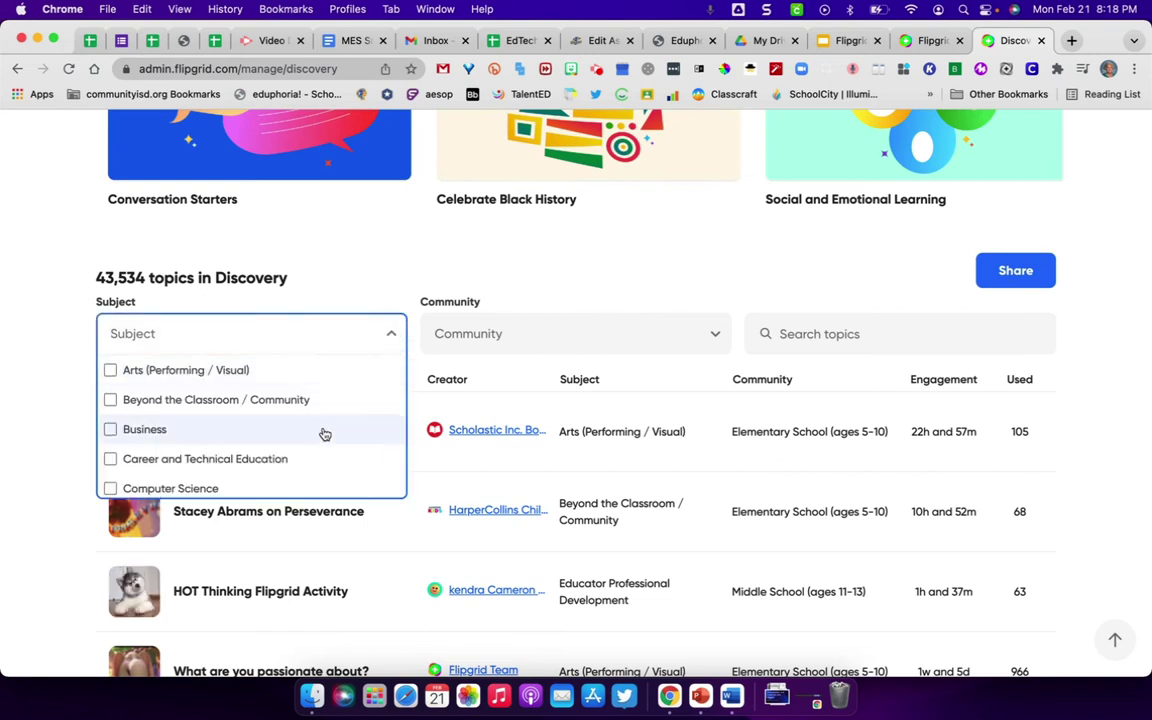
scroll(324, 432, "down", 3)
scroll(324, 432, "down", 3)
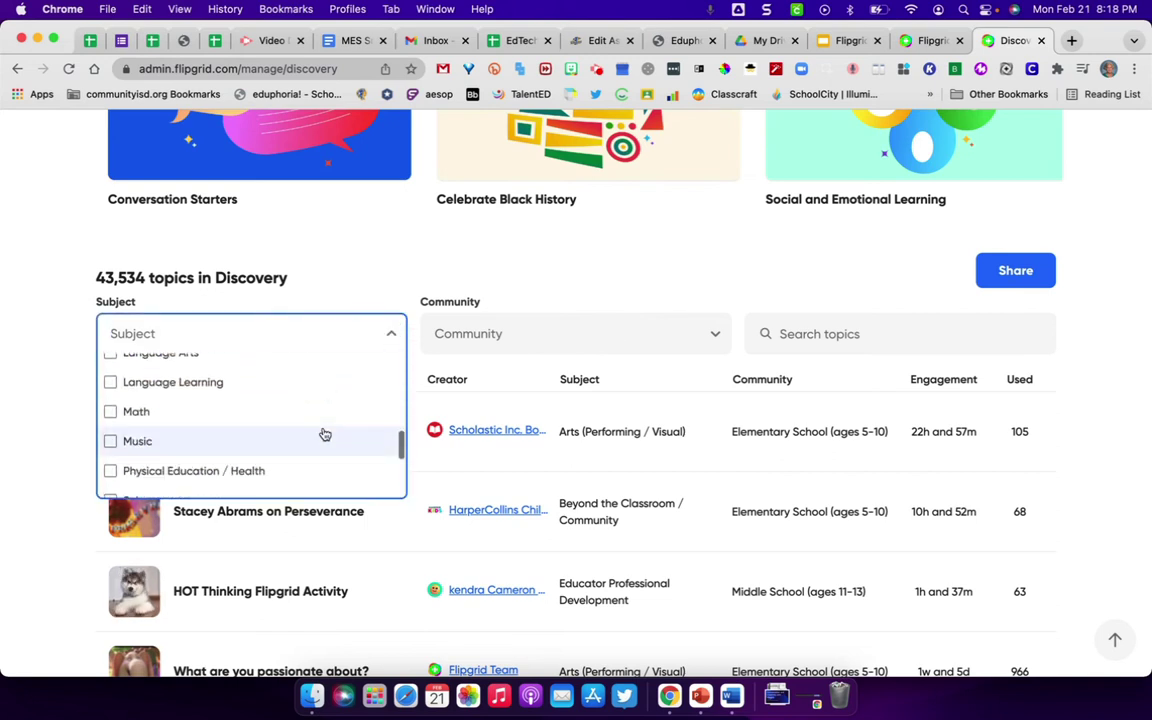
scroll(249, 442, "down", 3)
scroll(251, 444, "up", 3)
scroll(249, 442, "up", 3)
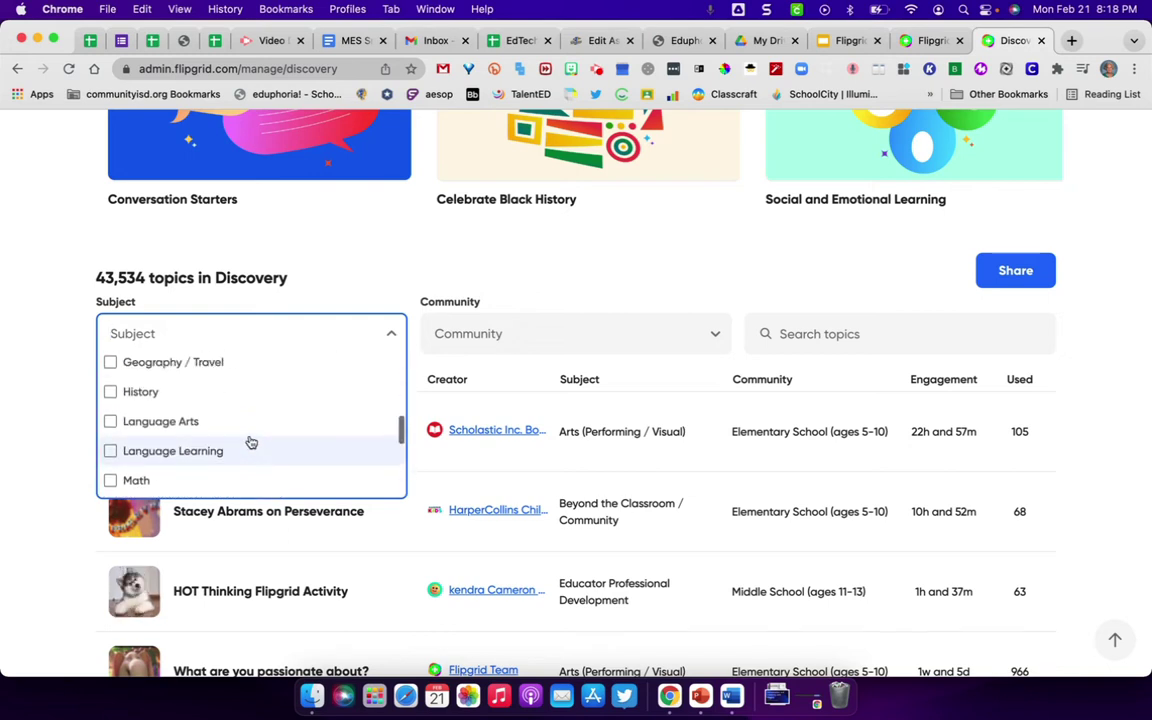
left_click(206, 421)
Limit the topic list to the Elementary School (ages 5-10) community.
left_click(712, 333)
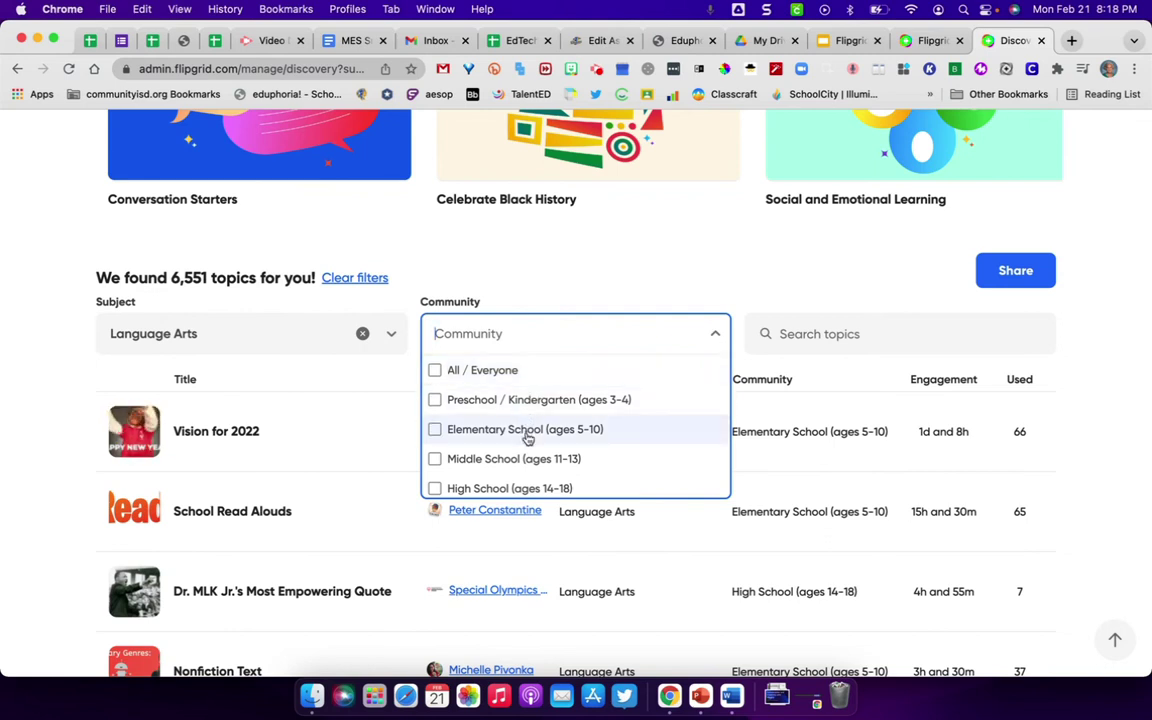
scroll(527, 438, "down", 4)
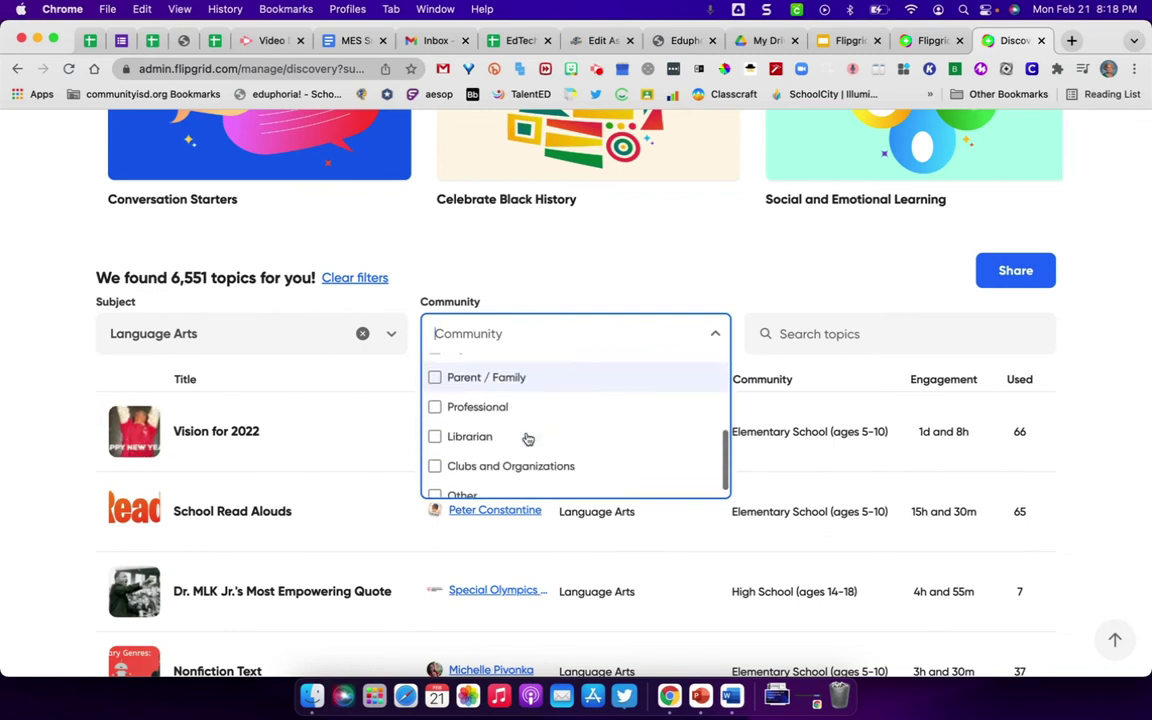
scroll(527, 438, "up", 2)
scroll(527, 438, "up", 2)
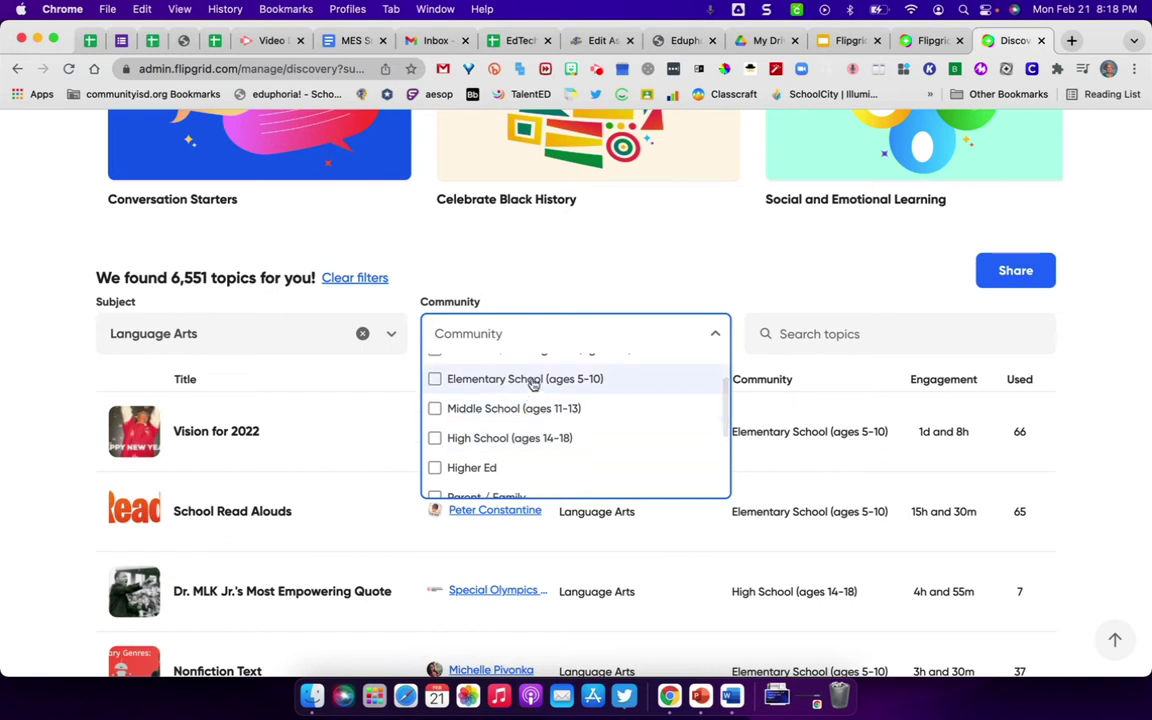
left_click(534, 379)
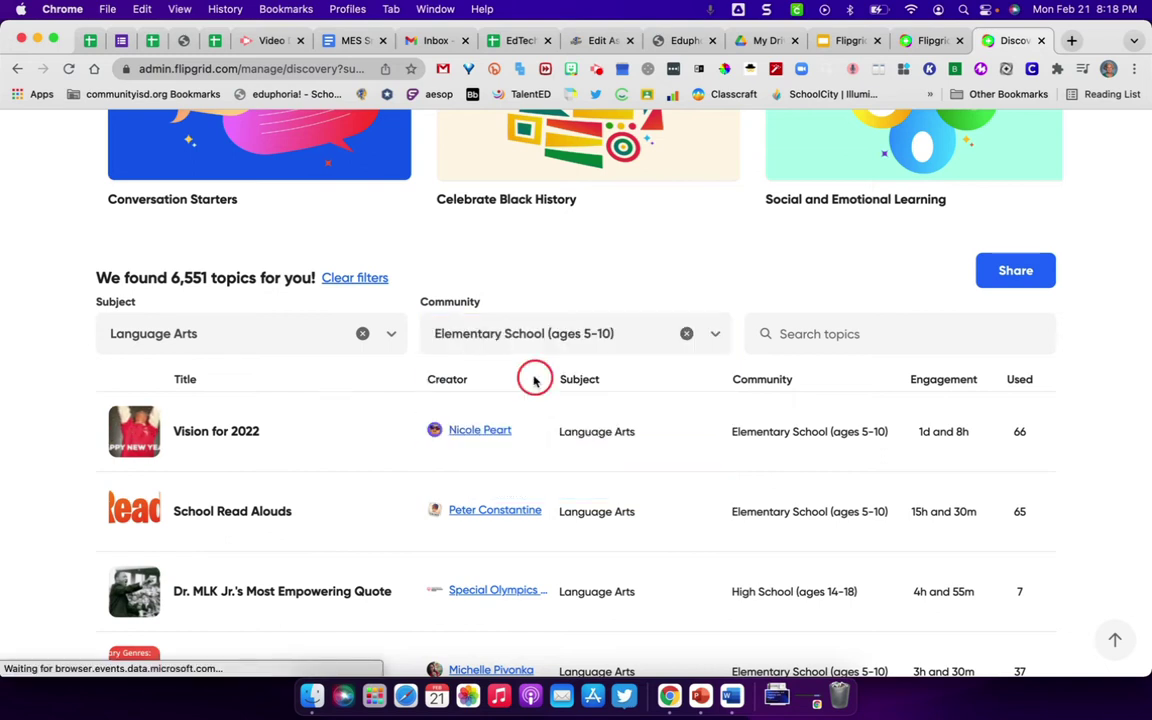
Search the filtered topics for "poetry" and look through the results down to Fourth Grade Narrative Poetry.
left_click(831, 335)
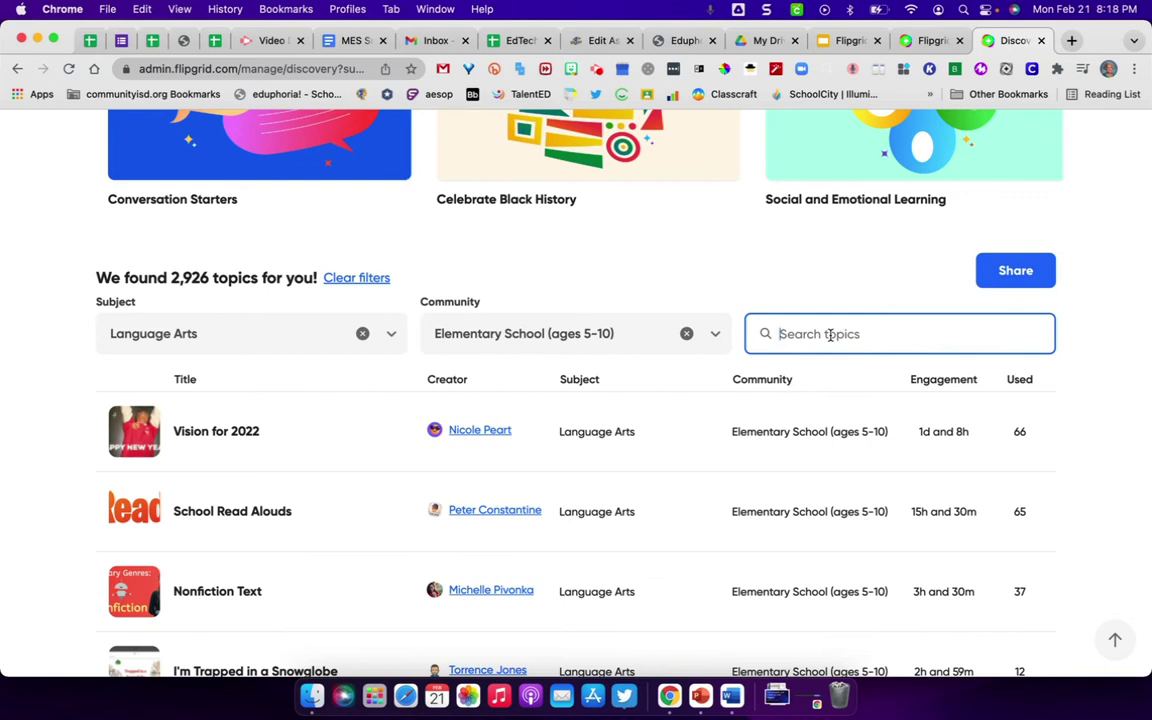
type("poetry")
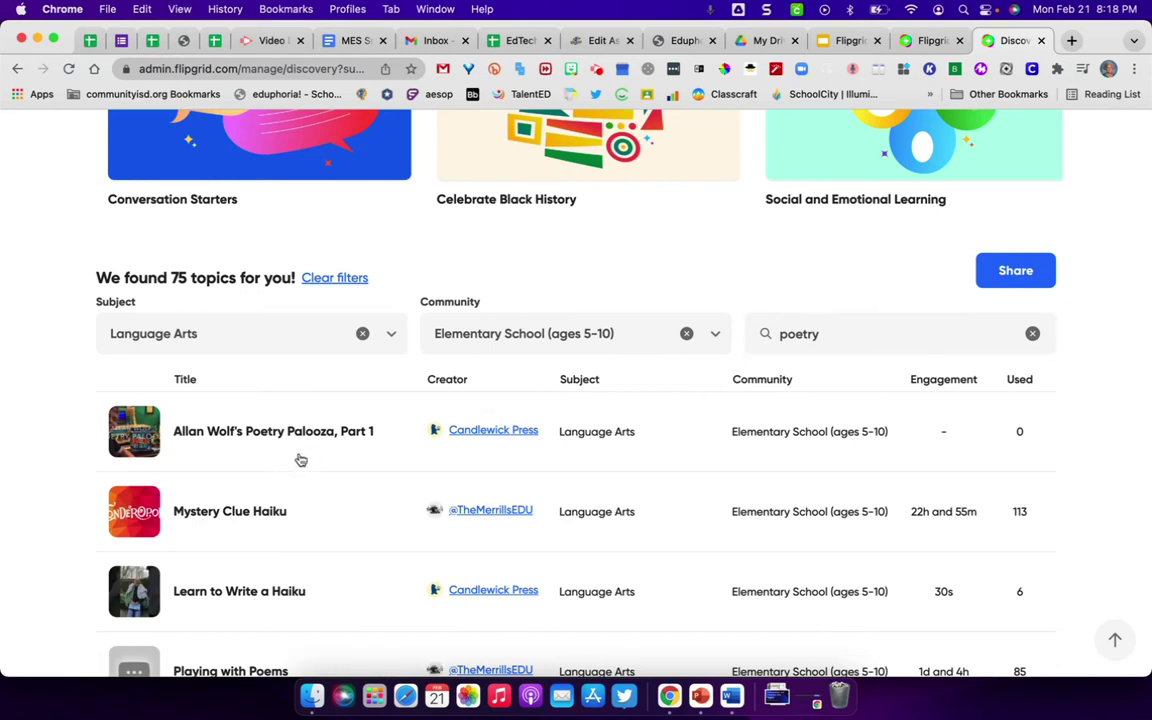
scroll(317, 576, "down", 2)
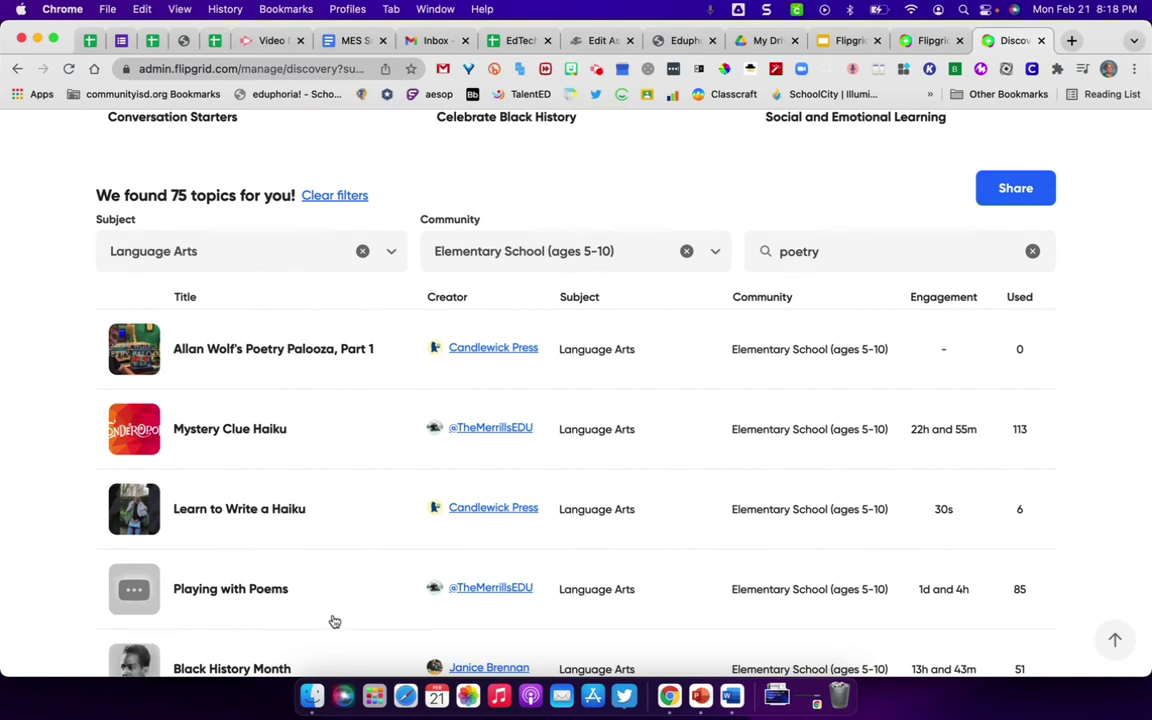
scroll(335, 622, "down", 6)
scroll(335, 622, "down", 1)
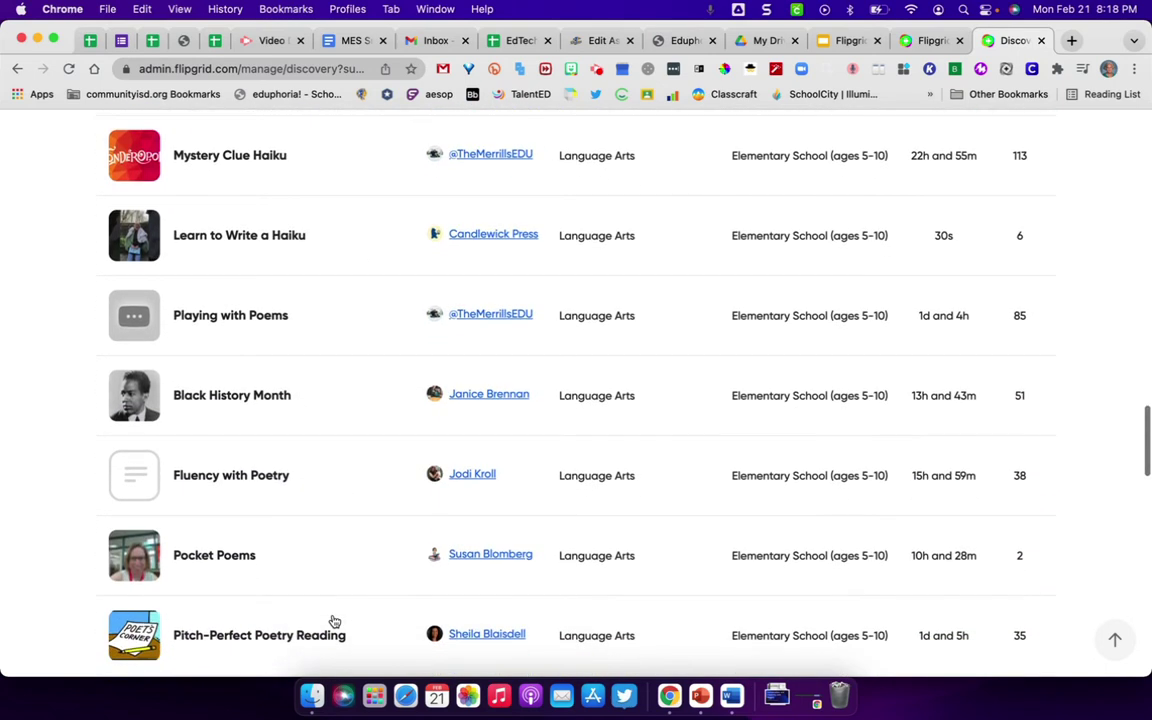
scroll(325, 559, "down", 4)
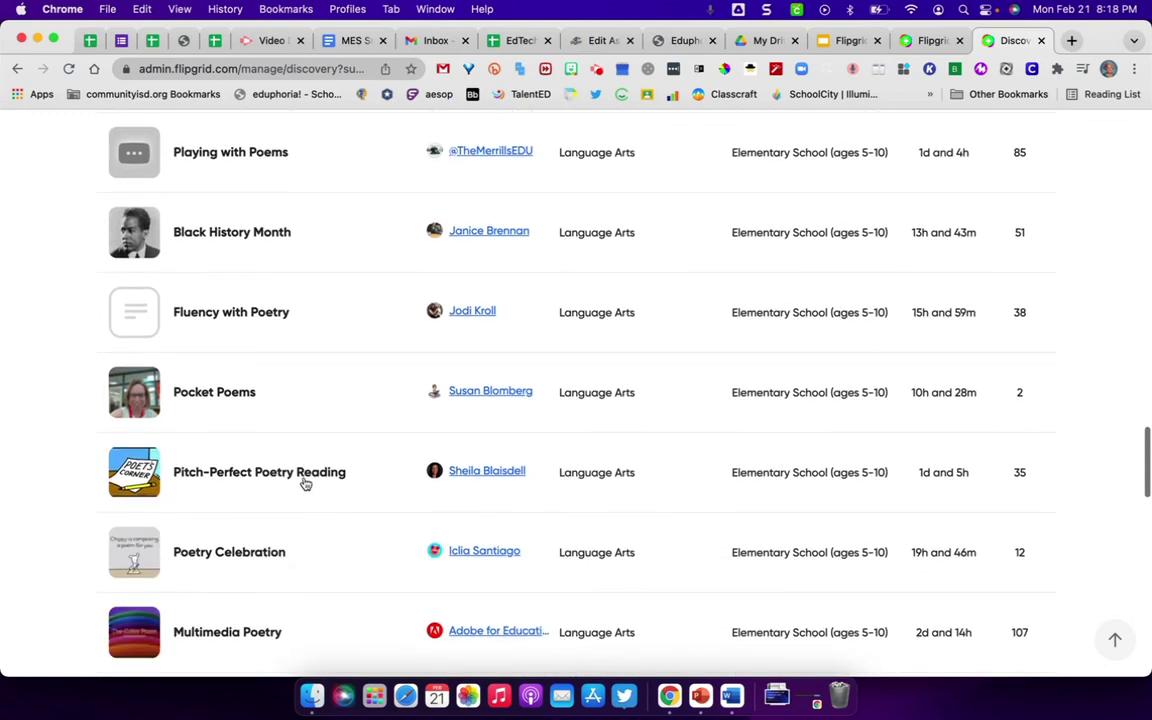
scroll(250, 558, "down", 4)
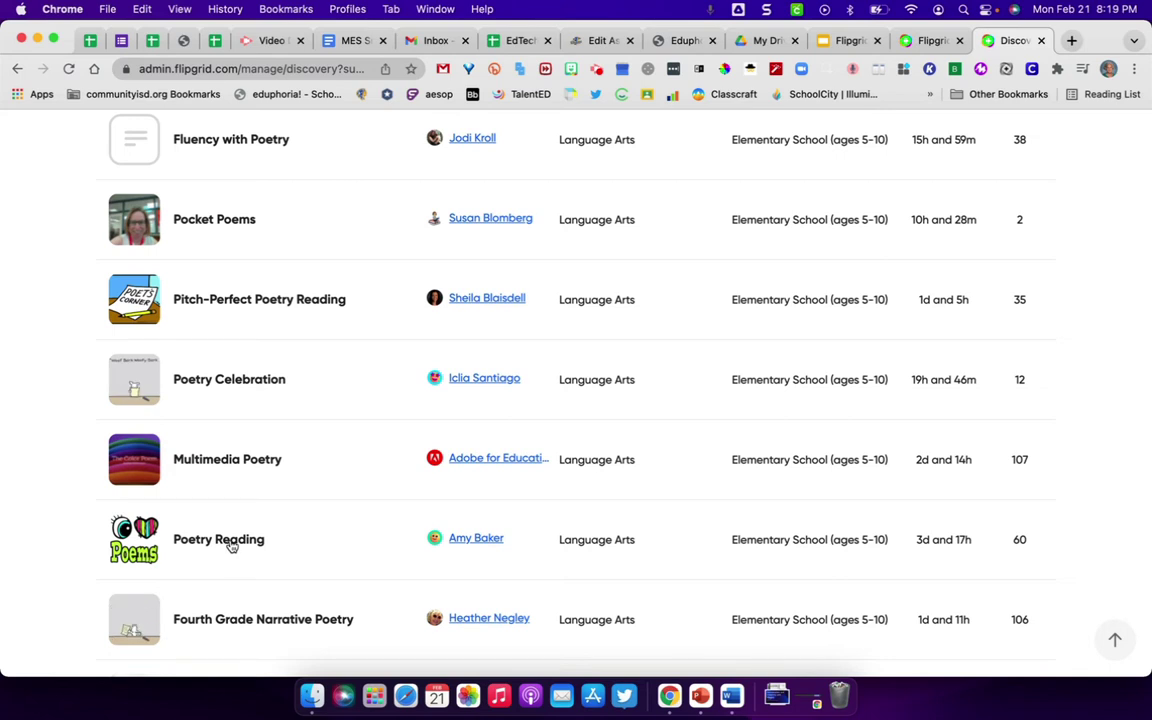
scroll(230, 545, "down", 3)
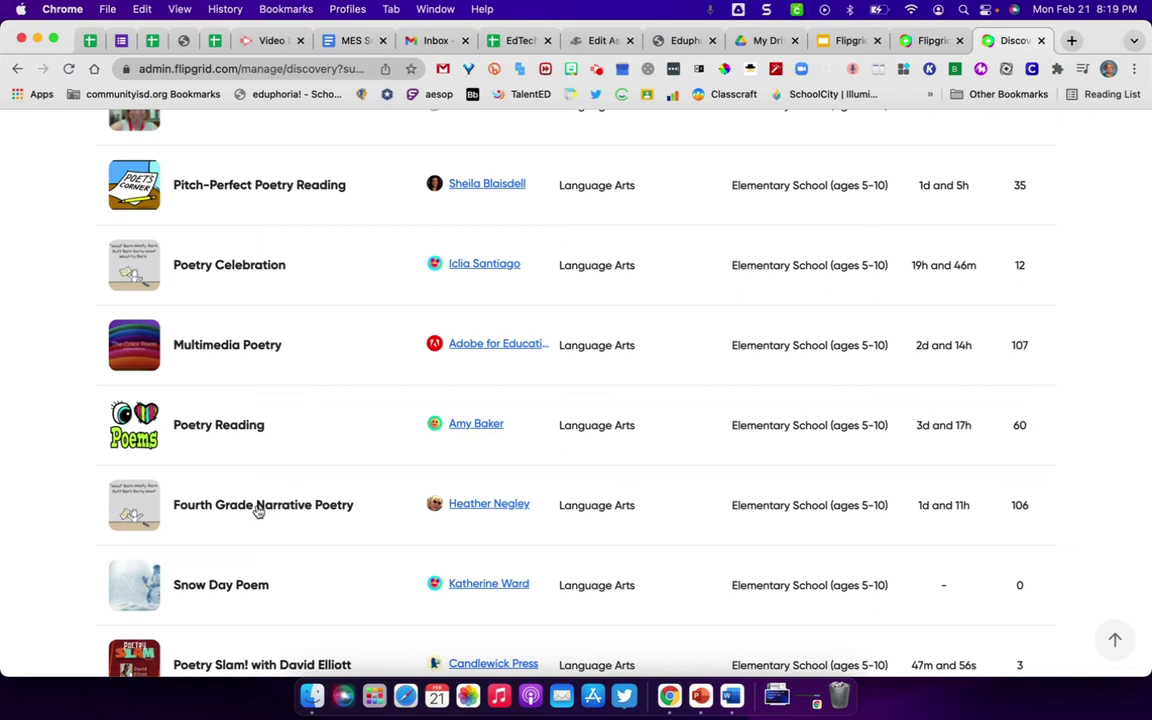
Review the Fourth Grade Narrative Poetry topic, save it for later to the Reading Skills collection, and close its details.
left_click(241, 511)
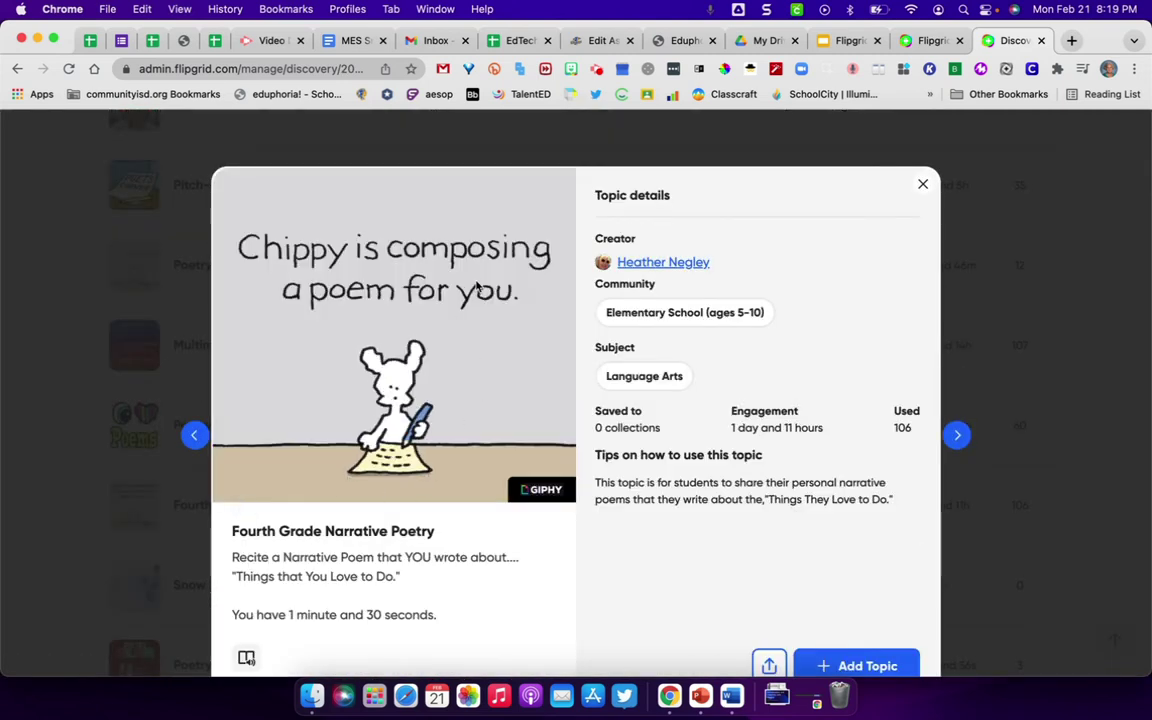
scroll(500, 582, "down", 2)
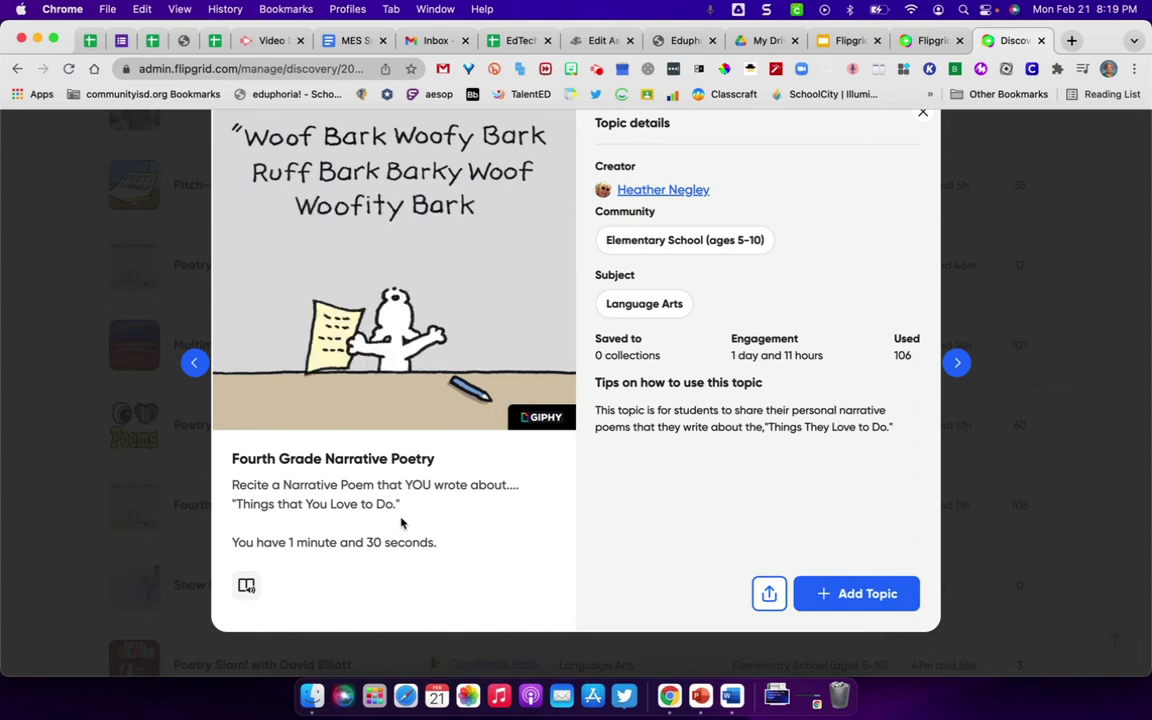
left_click(866, 596)
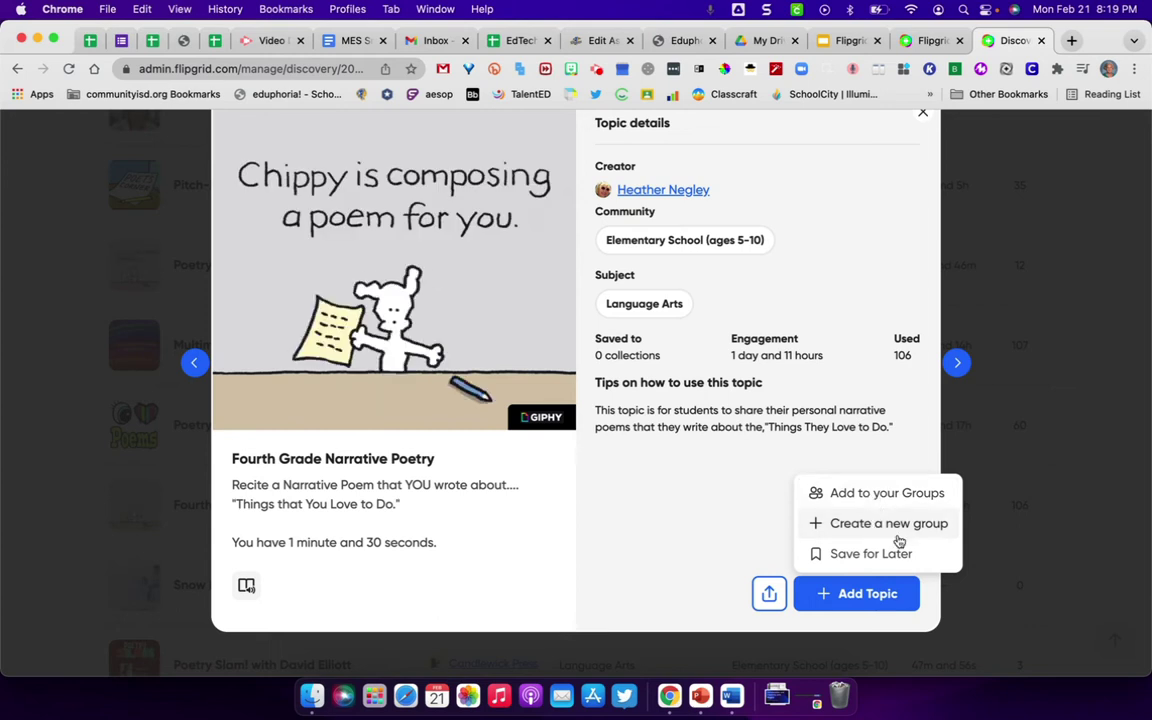
left_click(873, 553)
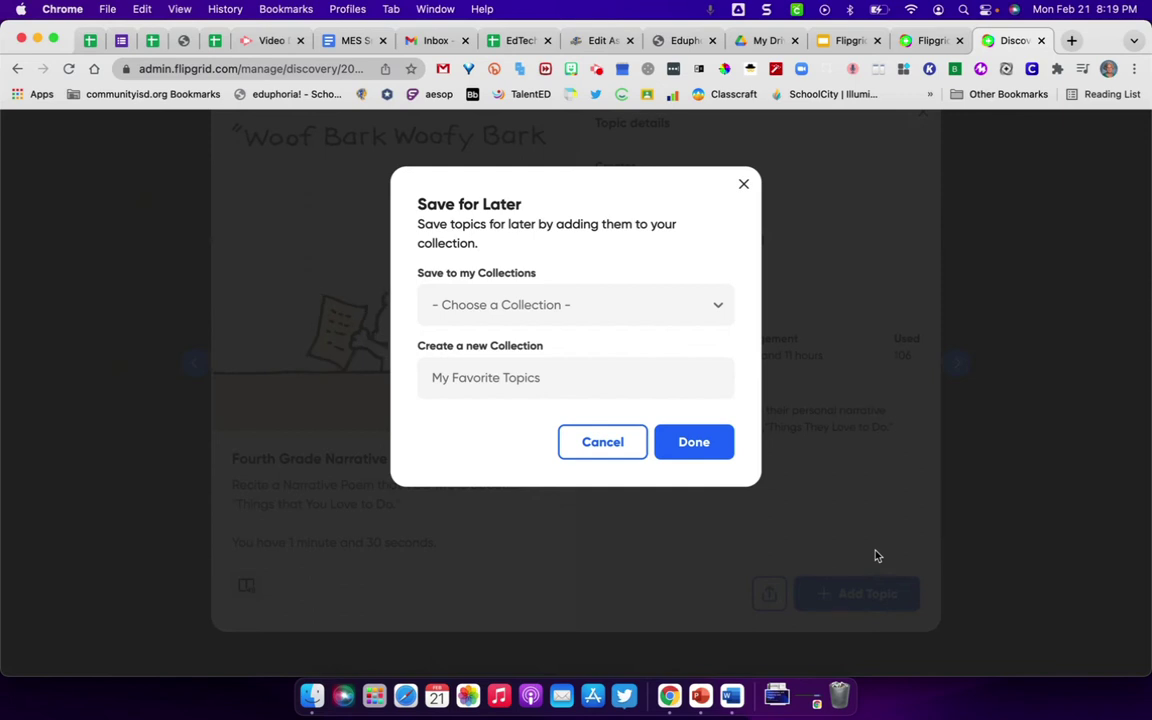
left_click(674, 306)
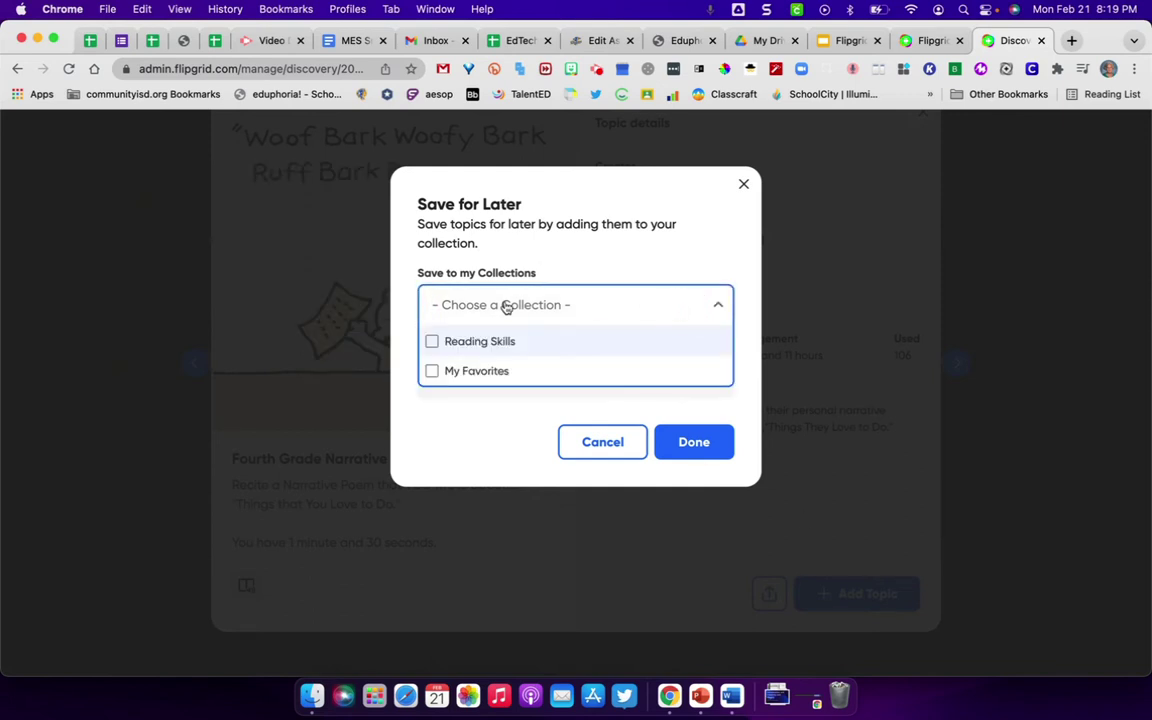
left_click(488, 342)
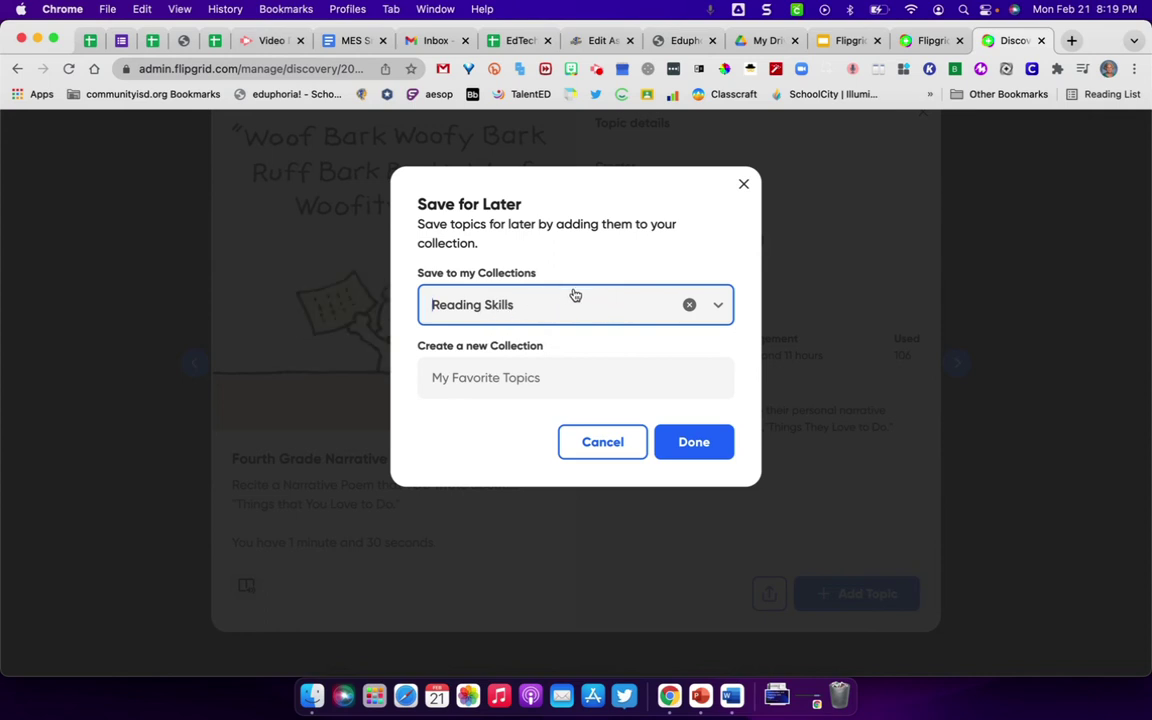
left_click(695, 446)
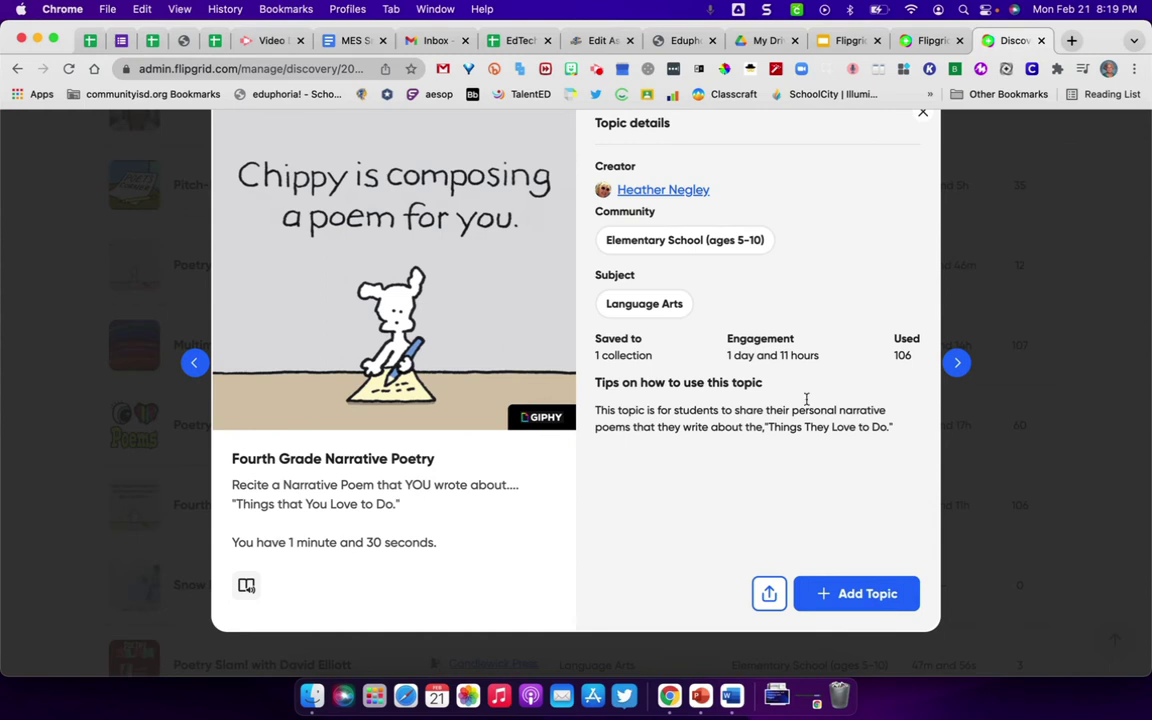
scroll(880, 275, "up", 2)
left_click(923, 185)
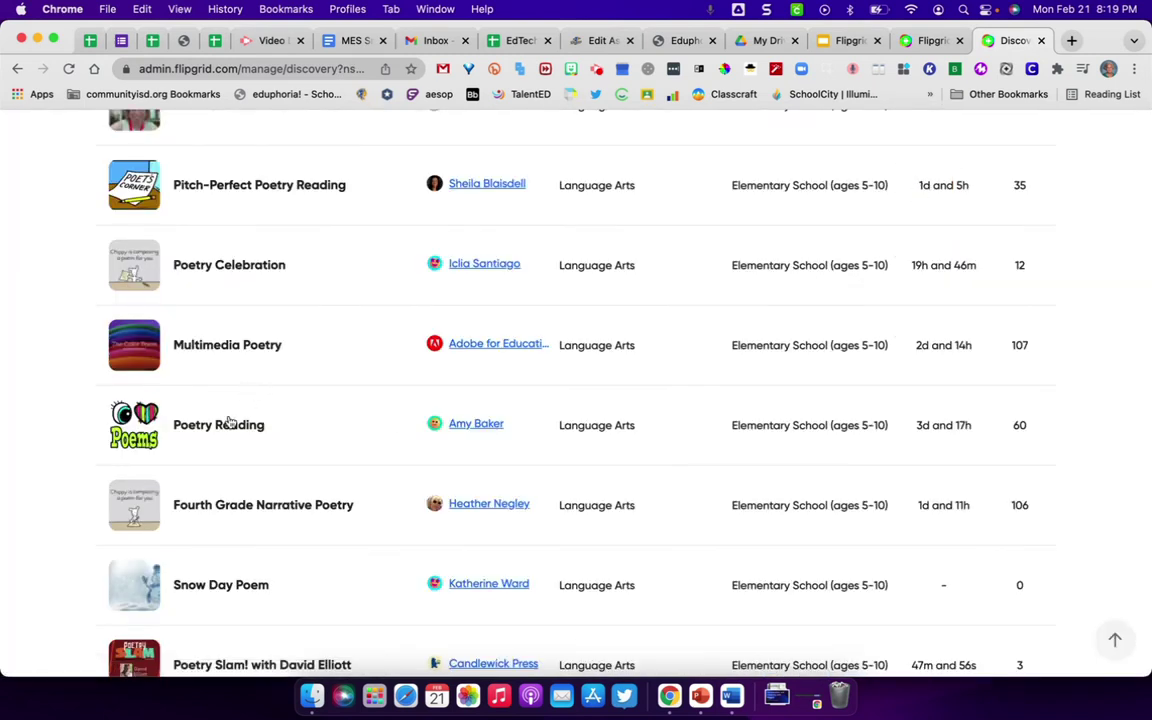
View the details and description of the Poetry Reading topic, and close them.
left_click(230, 428)
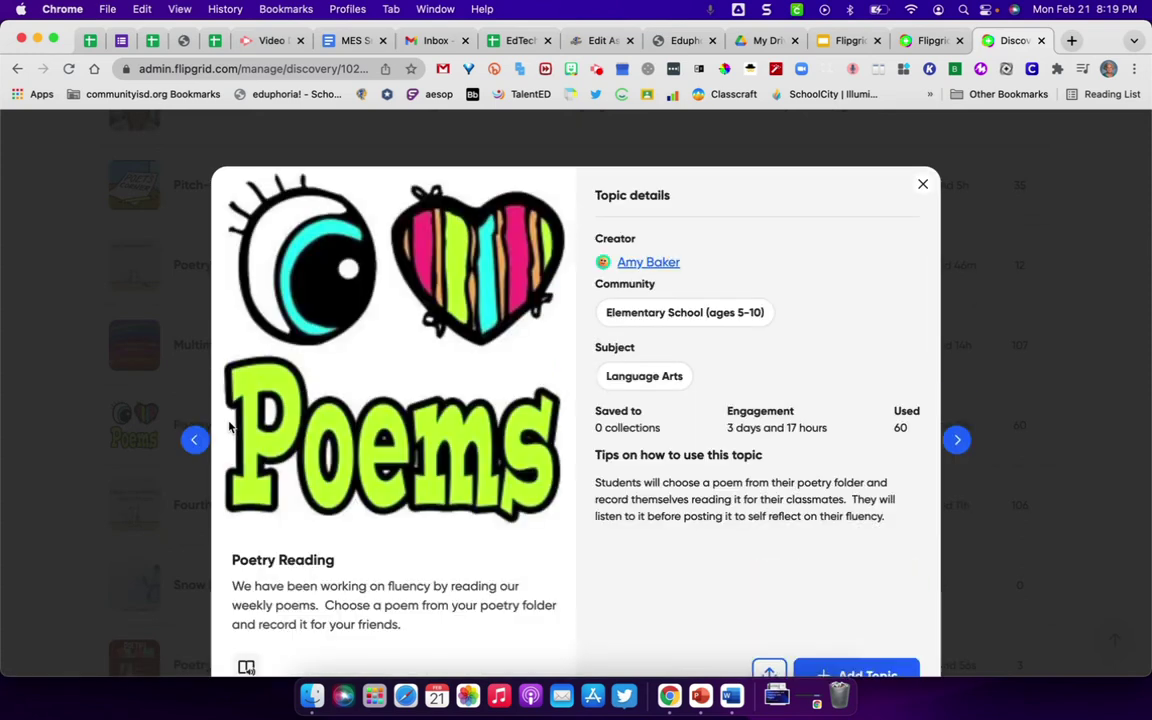
scroll(412, 555, "down", 2)
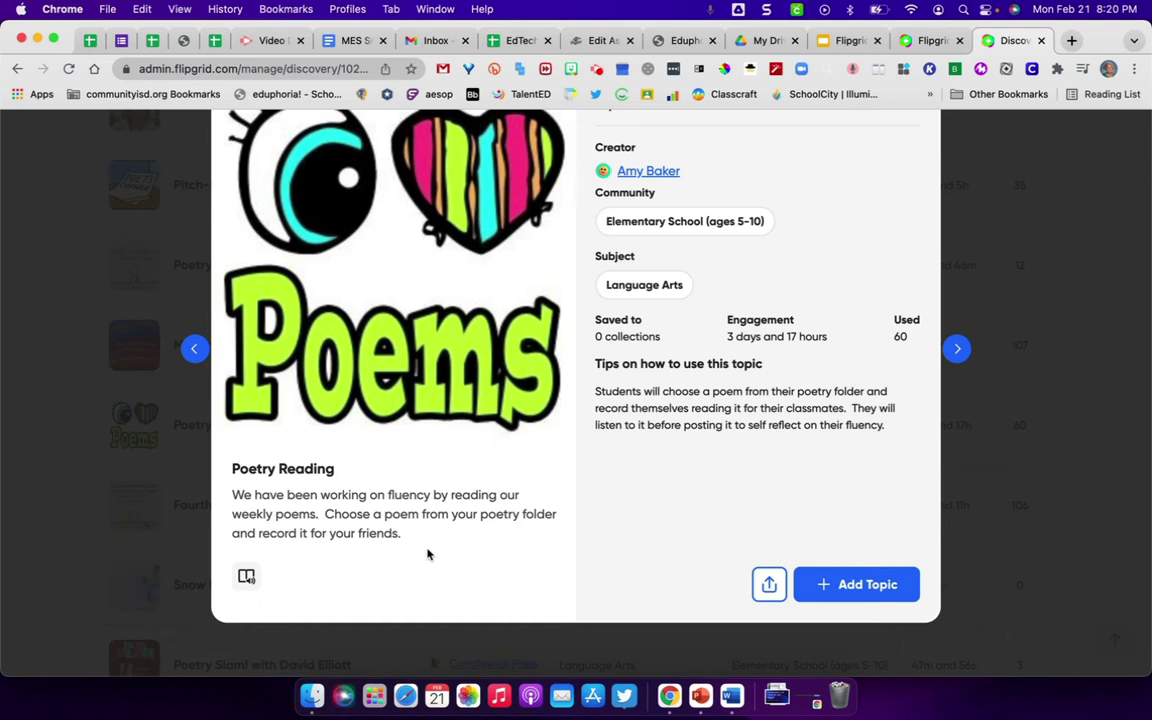
scroll(764, 538, "up", 2)
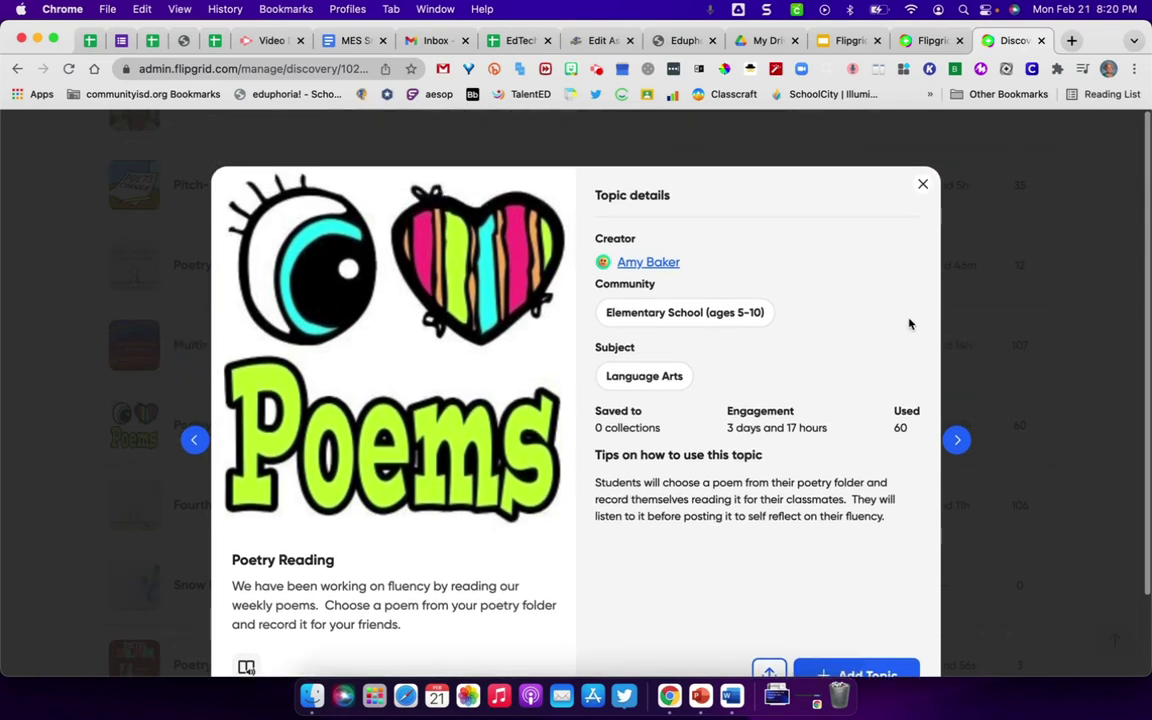
left_click(922, 184)
Go back up the poetry results, view the details of the Learn to Write a Haiku topic, and close them.
scroll(253, 308, "up", 5)
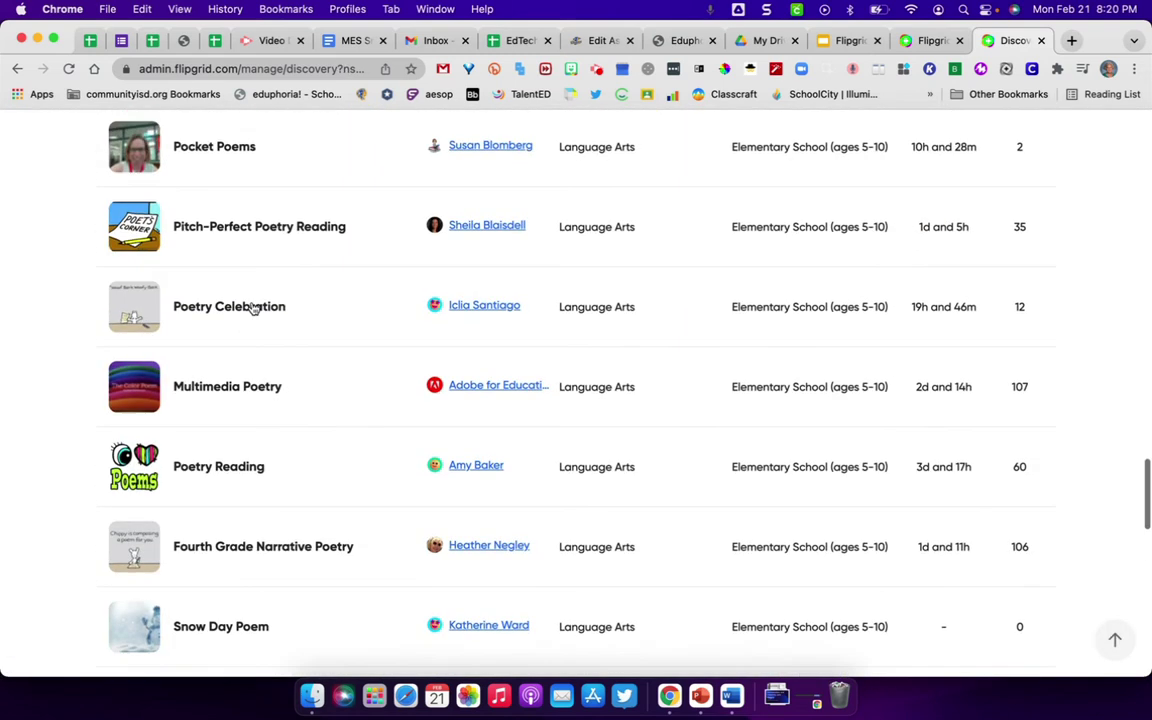
scroll(253, 308, "up", 3)
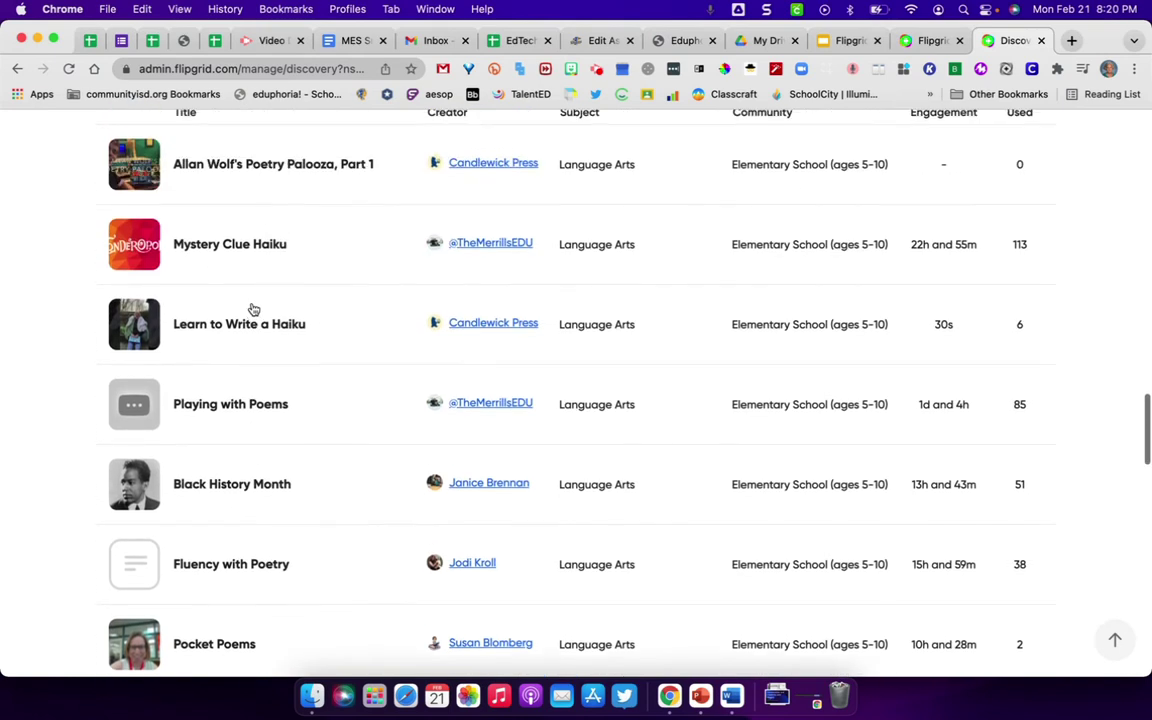
left_click(237, 421)
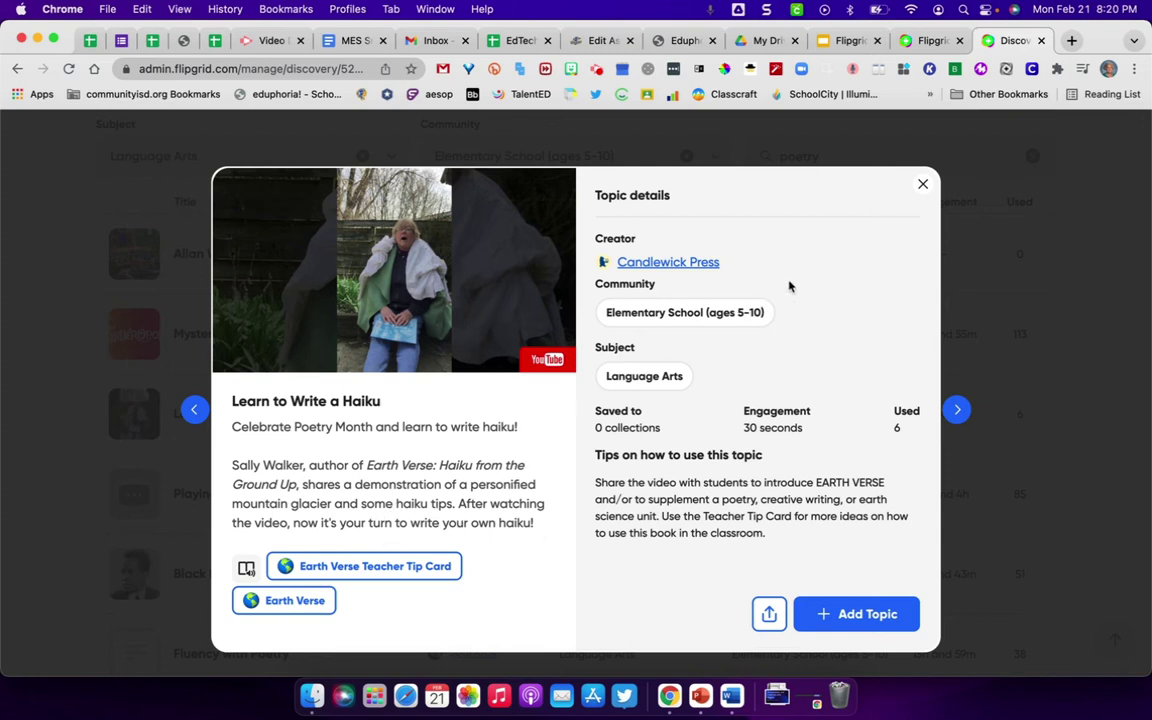
left_click(925, 185)
Return to My Library in Discovery and view the topics saved in the Reading Skills collection.
scroll(645, 311, "up", 3)
scroll(645, 311, "up", 10)
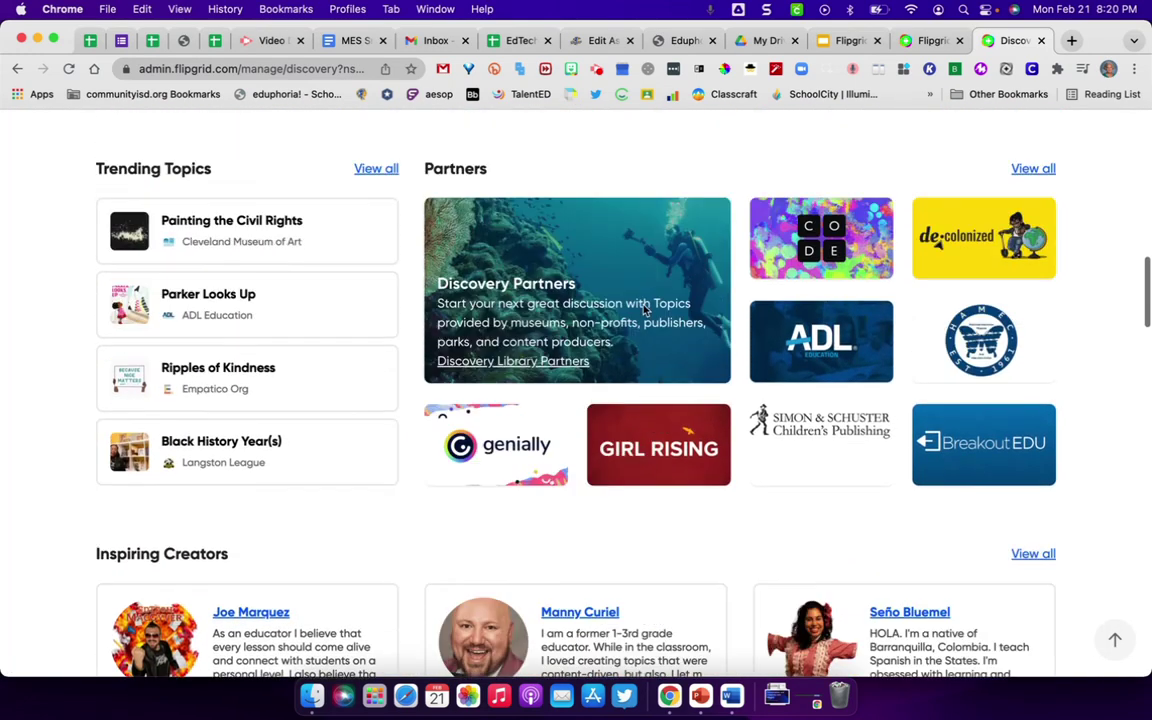
scroll(644, 310, "up", 3)
scroll(644, 308, "down", 10)
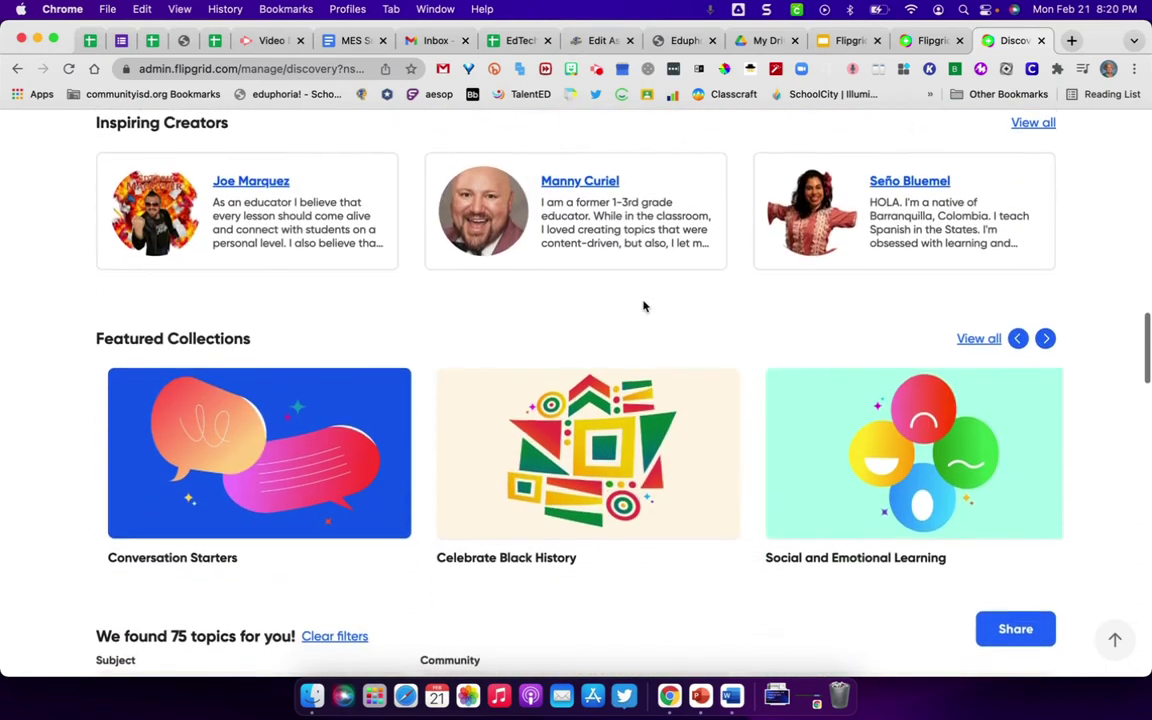
scroll(644, 306, "down", 4)
scroll(644, 306, "up", 12)
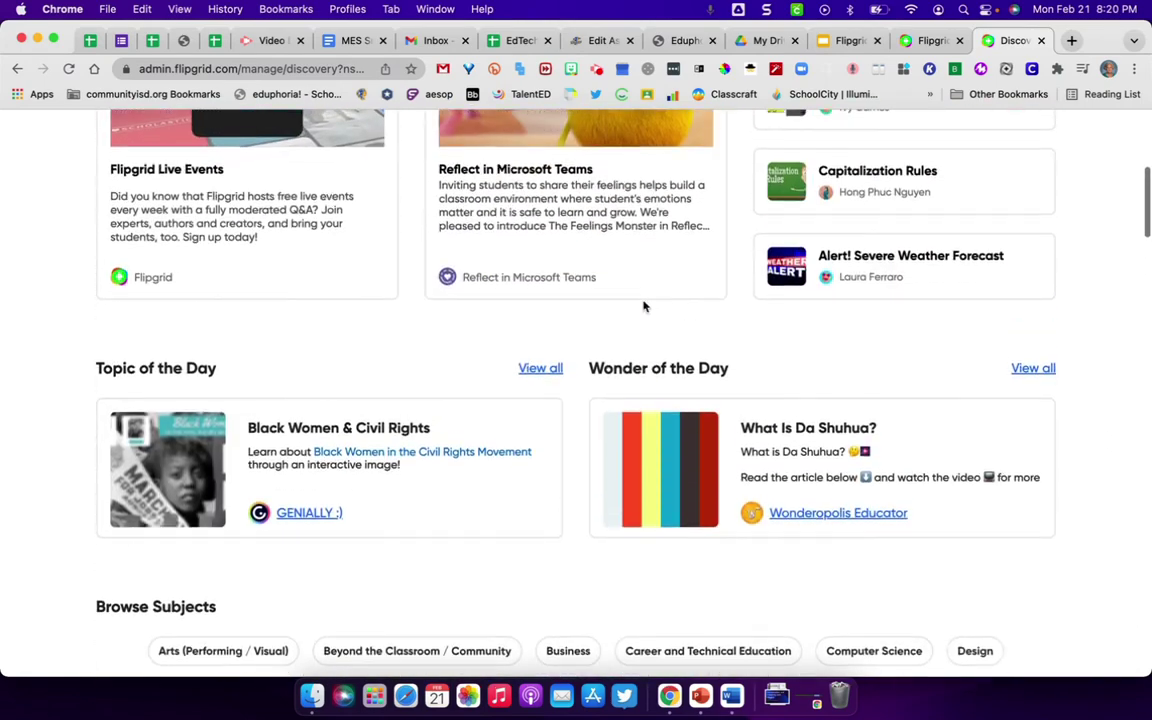
scroll(644, 306, "up", 5)
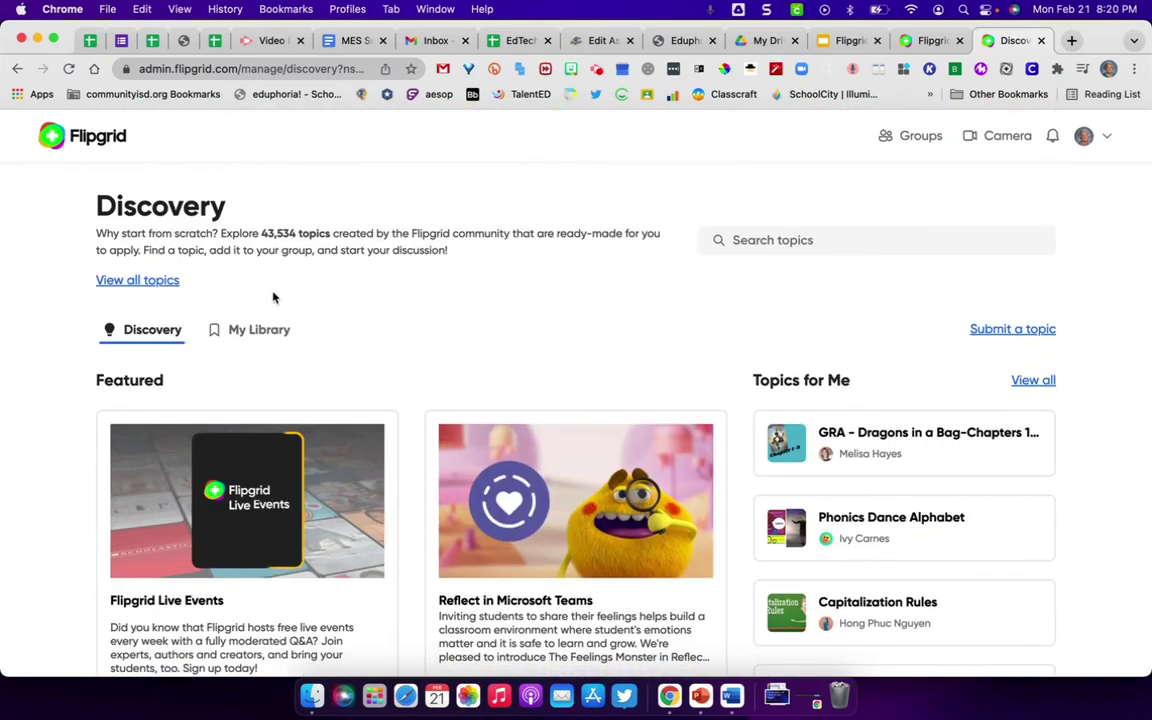
left_click(257, 331)
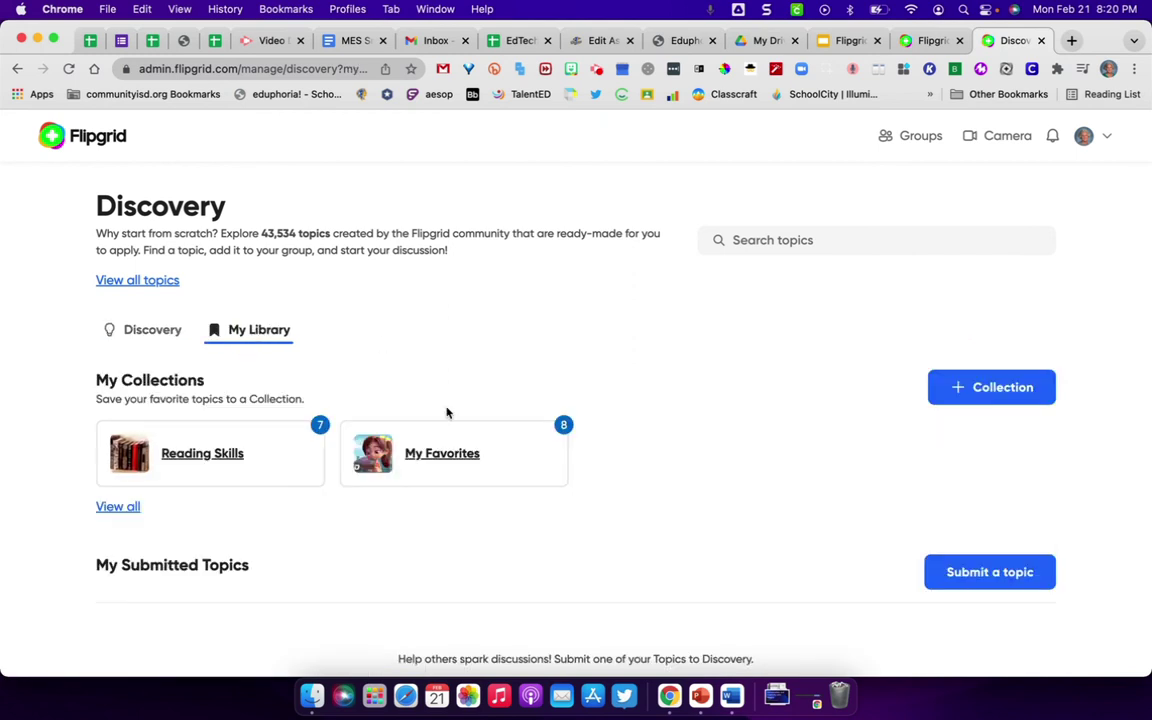
left_click(226, 455)
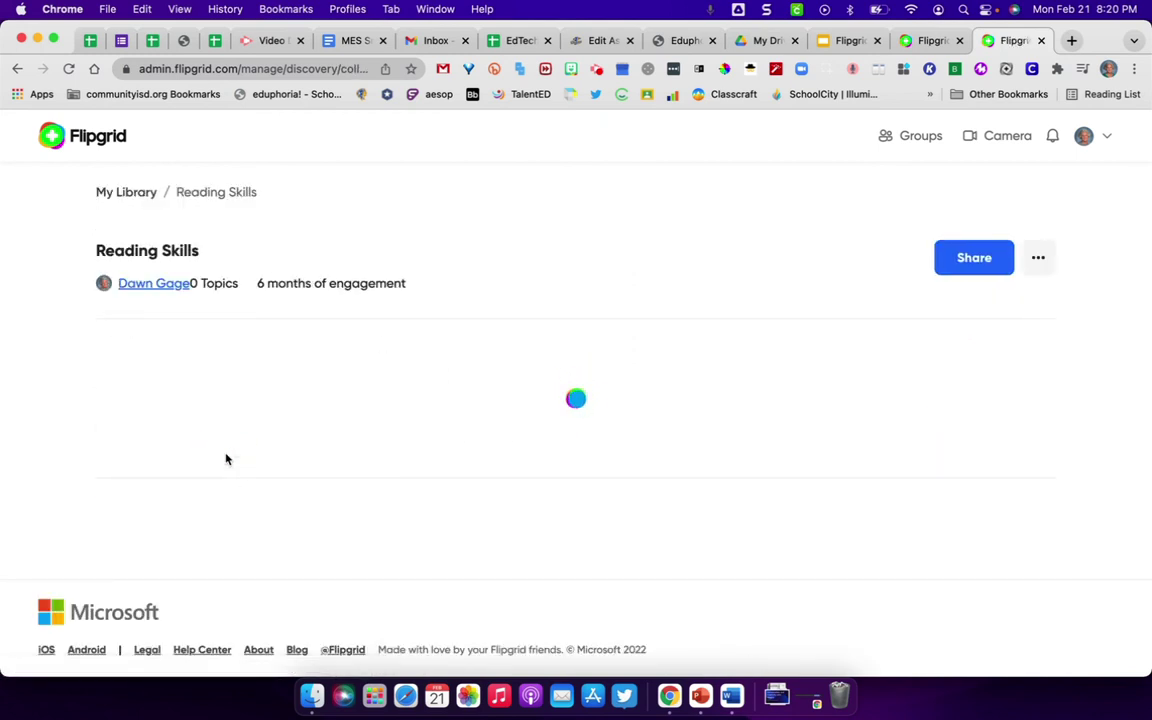
scroll(335, 521, "down", 3)
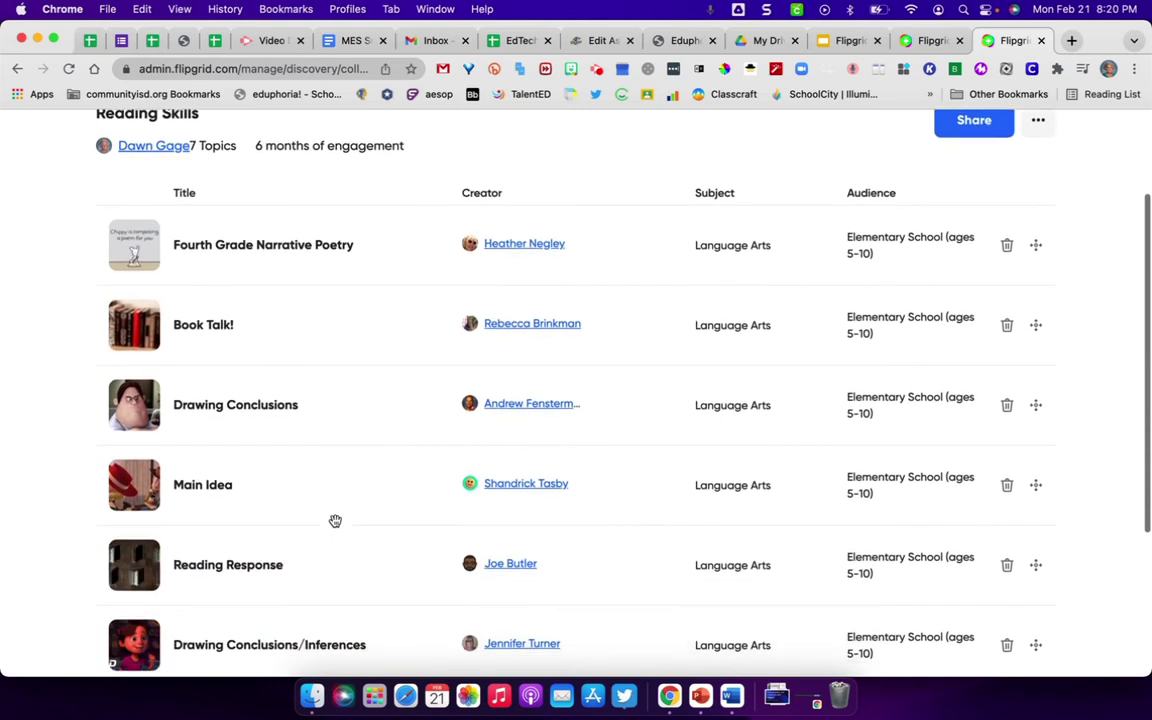
Add the Book Talk! topic from the Reading Skills collection to both ELAR groups.
scroll(335, 521, "down", 2)
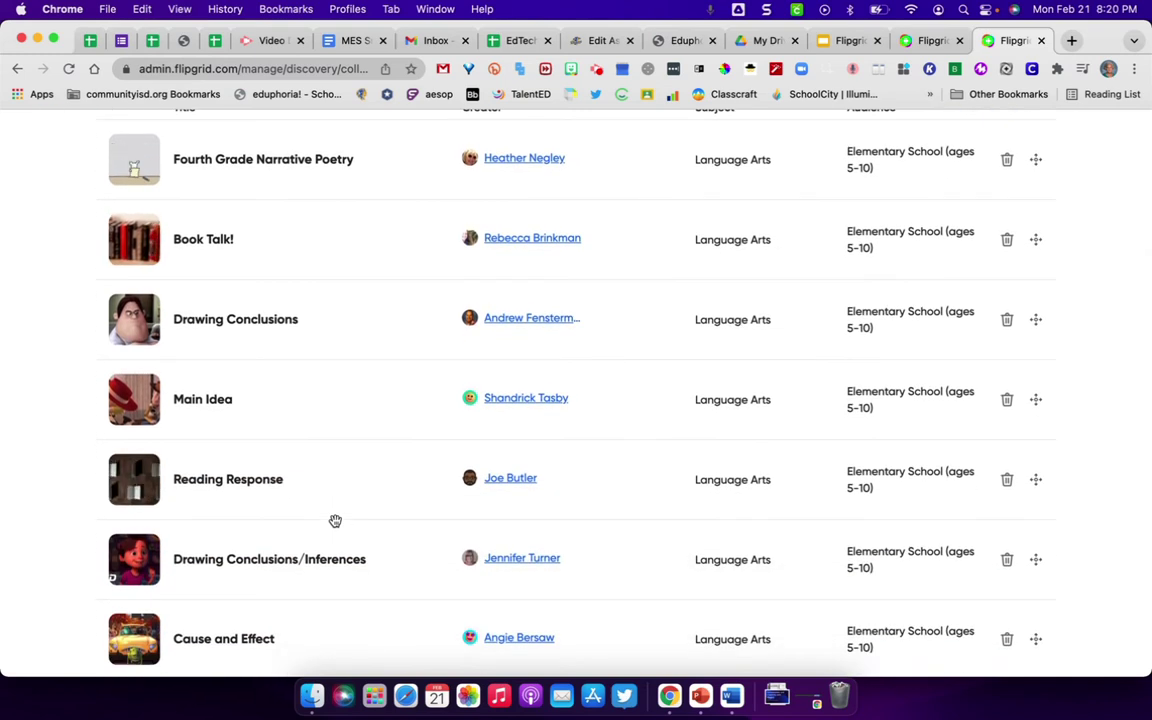
left_click(210, 246)
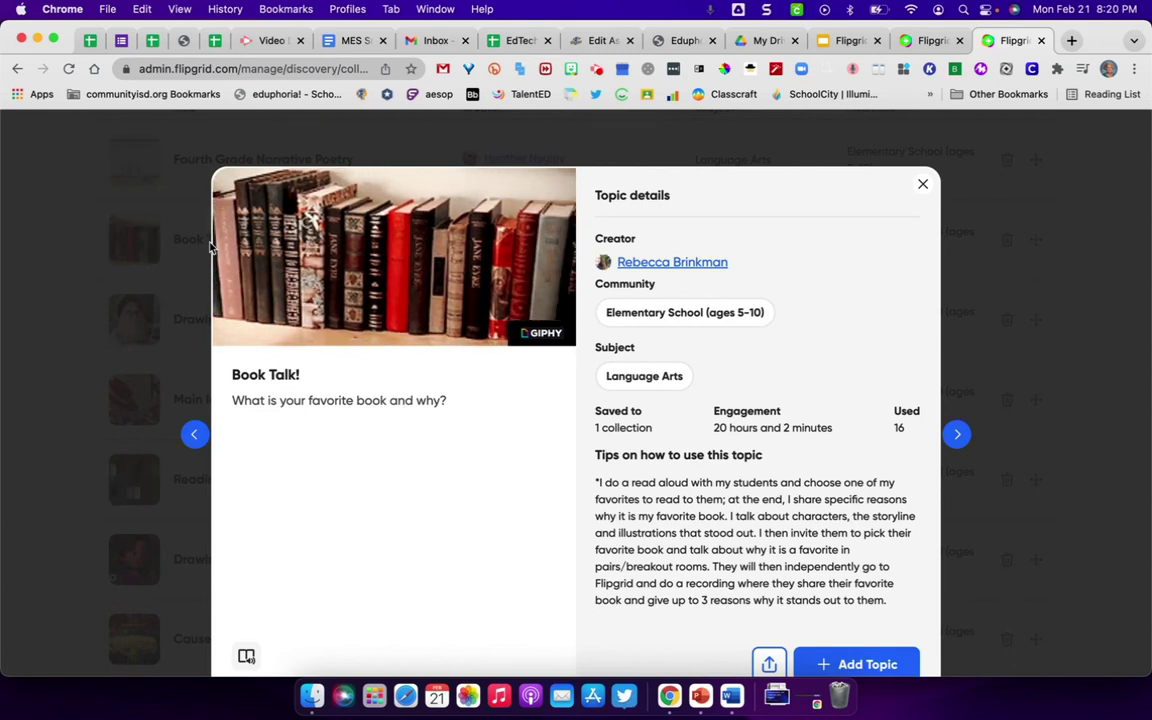
left_click(856, 666)
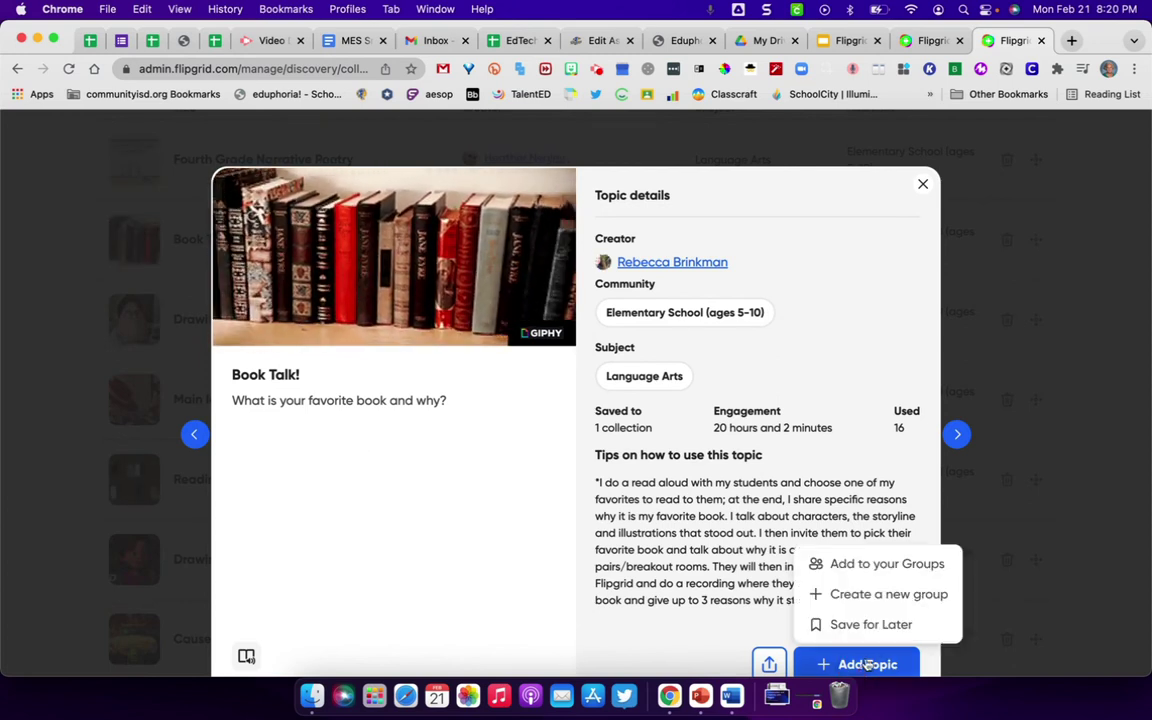
left_click(870, 566)
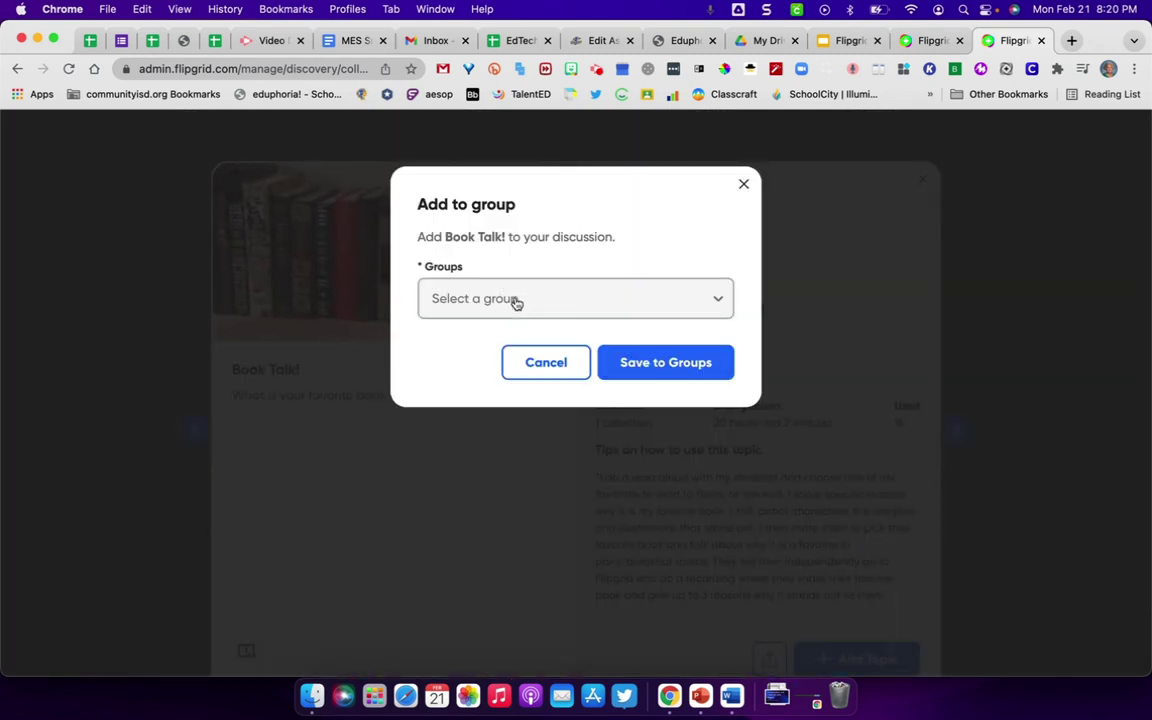
left_click(515, 300)
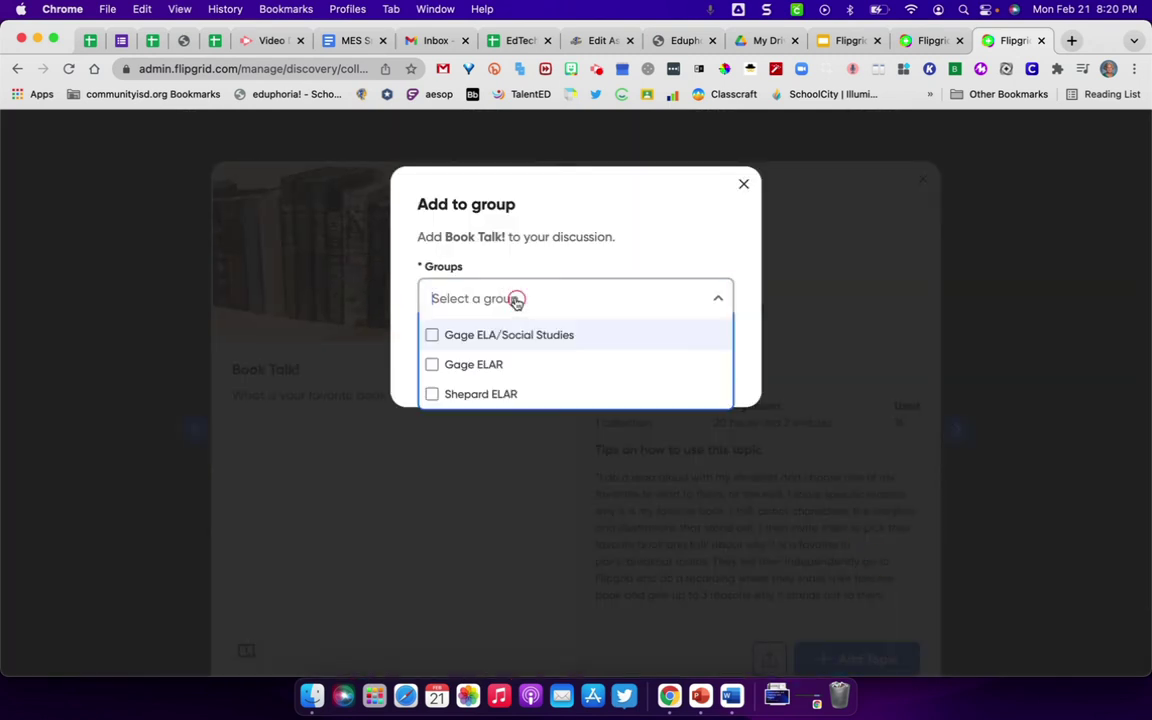
left_click(431, 364)
left_click(652, 300)
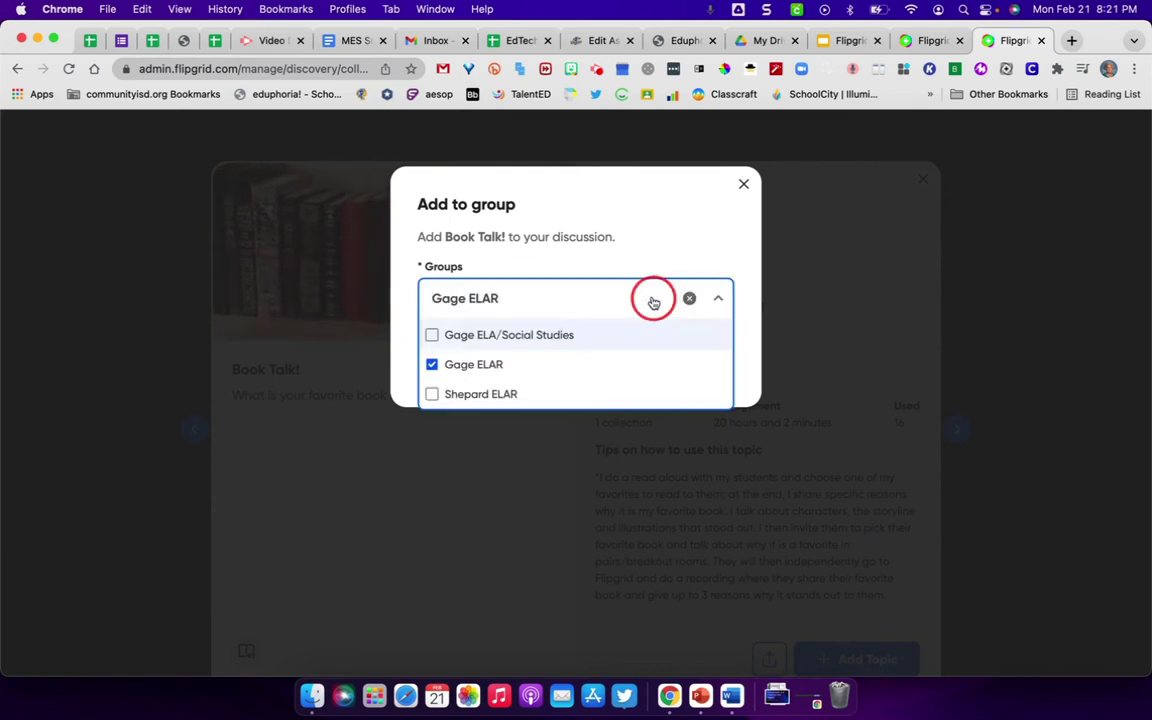
left_click(431, 394)
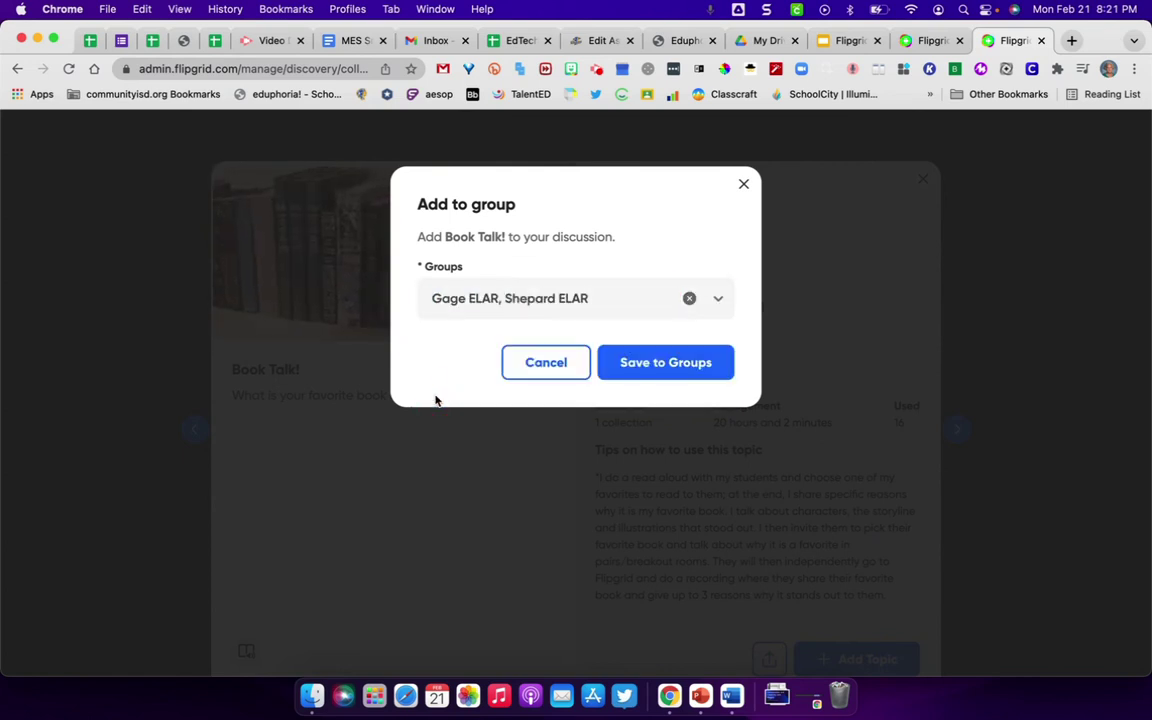
left_click(667, 360)
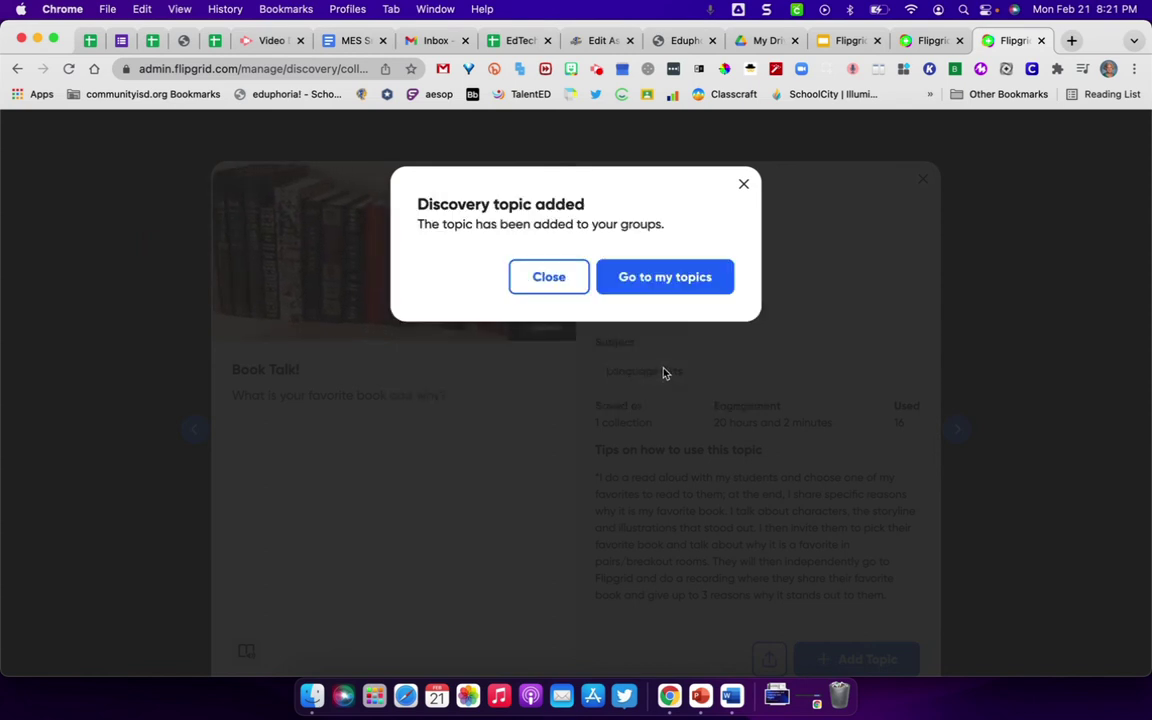
Go to the list of own topics, switch to the groups list, and open the Book Talk! topic in the first ELAR group.
left_click(664, 281)
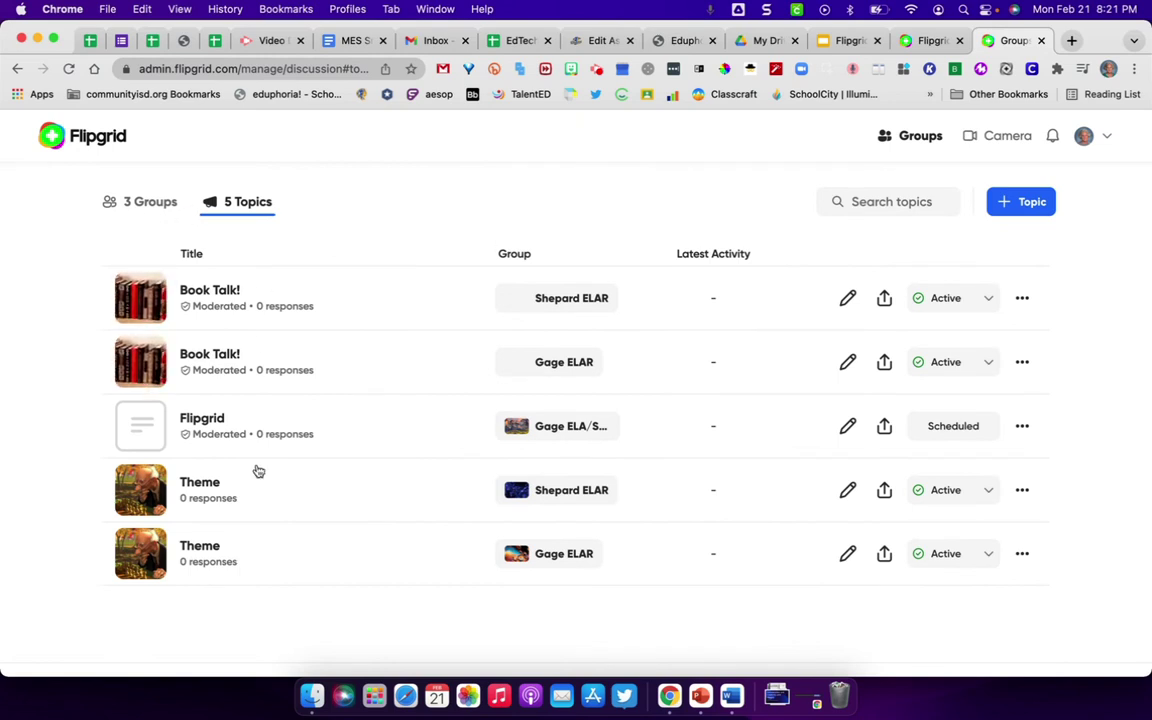
left_click(145, 203)
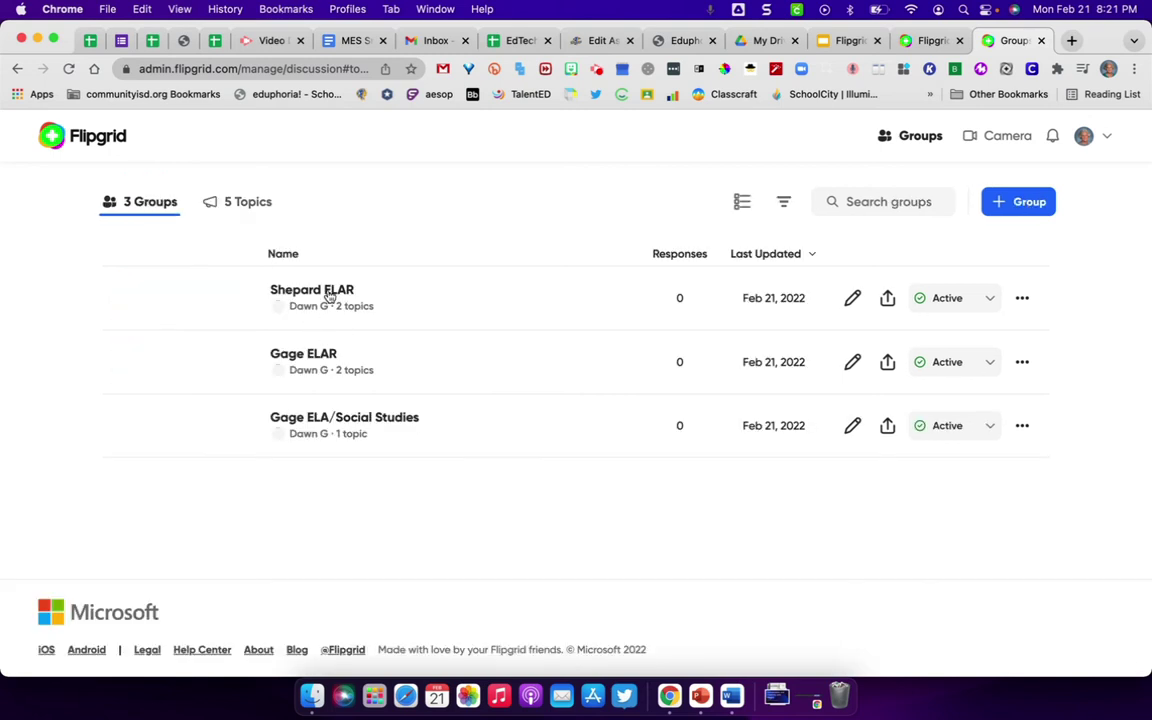
left_click(329, 296)
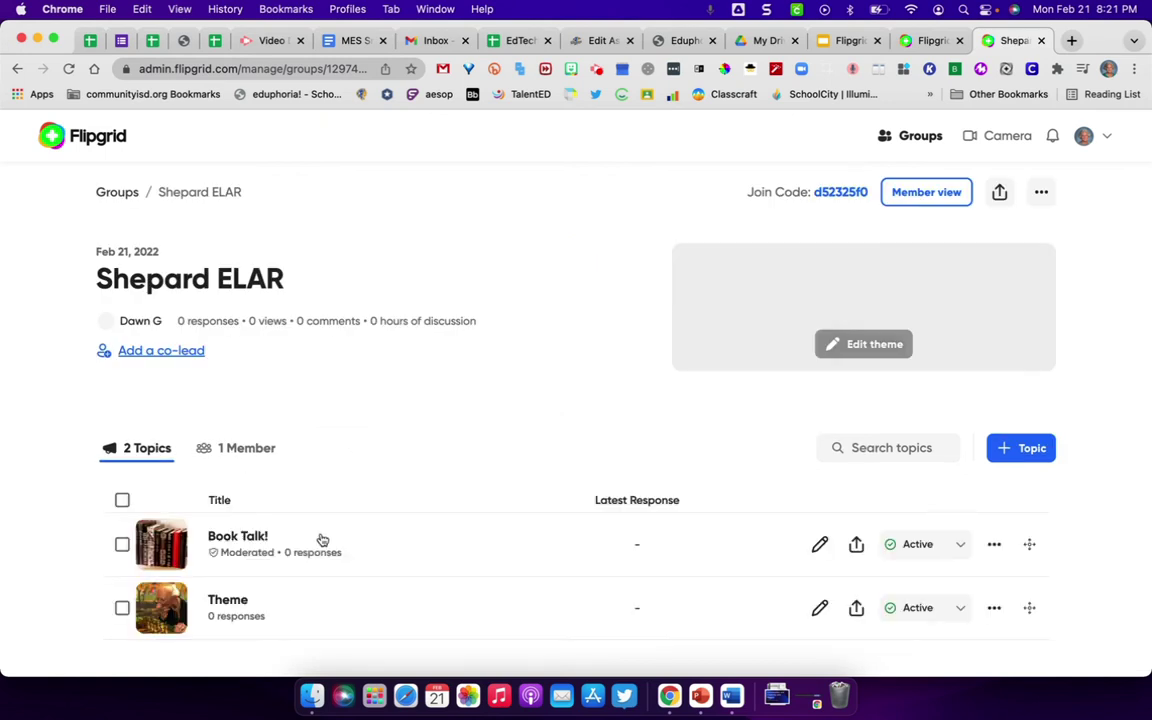
scroll(310, 540, "down", 3)
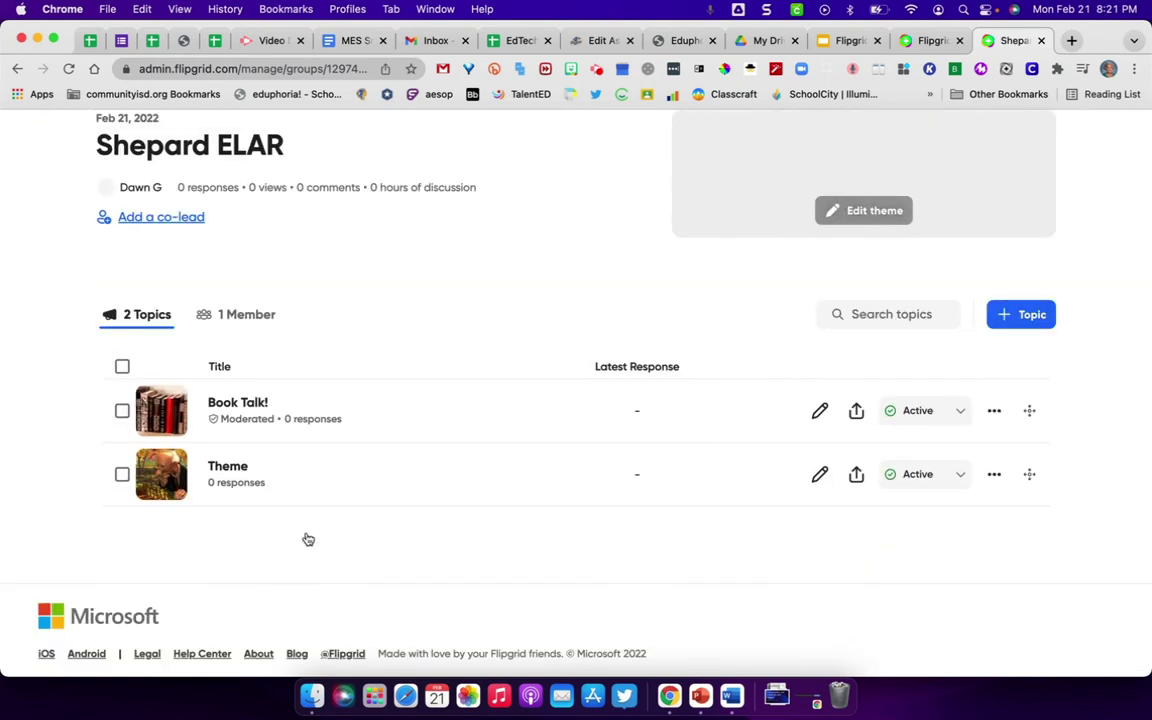
left_click(250, 408)
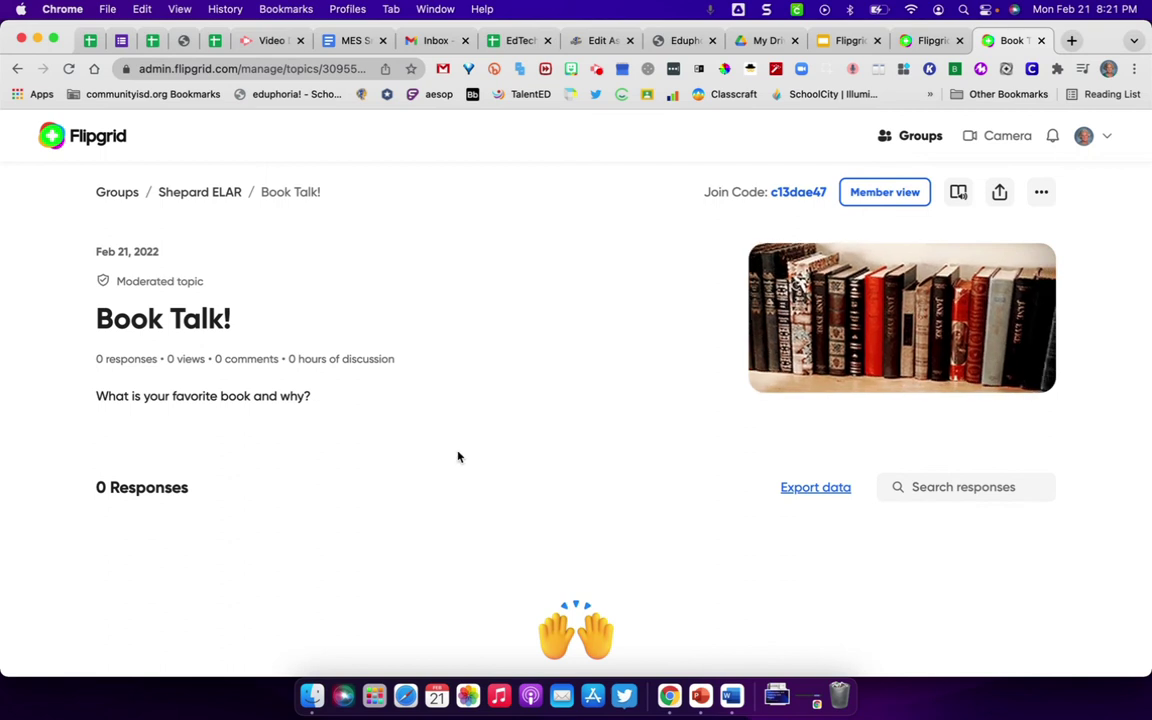
Review the Book Talk! topic page and its response area, view its prompt in Immersive Reader, and return to the topic page.
scroll(458, 457, "down", 3)
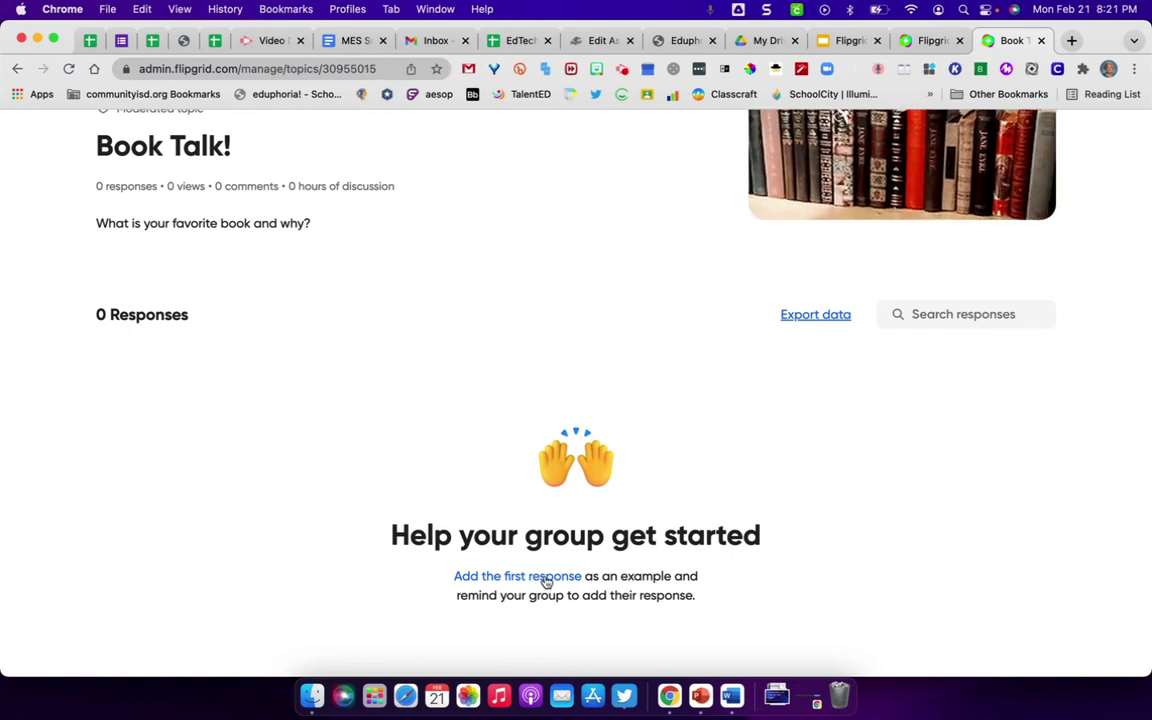
scroll(546, 580, "down", 3)
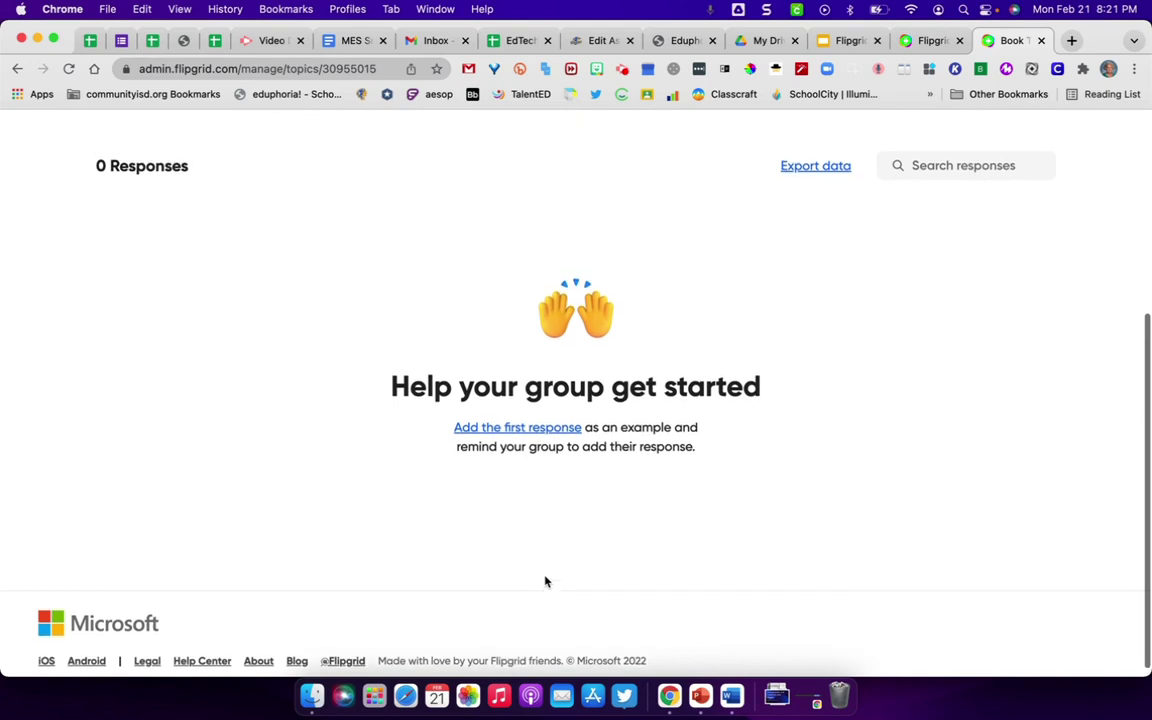
scroll(546, 581, "up", 5)
scroll(546, 581, "down", 2)
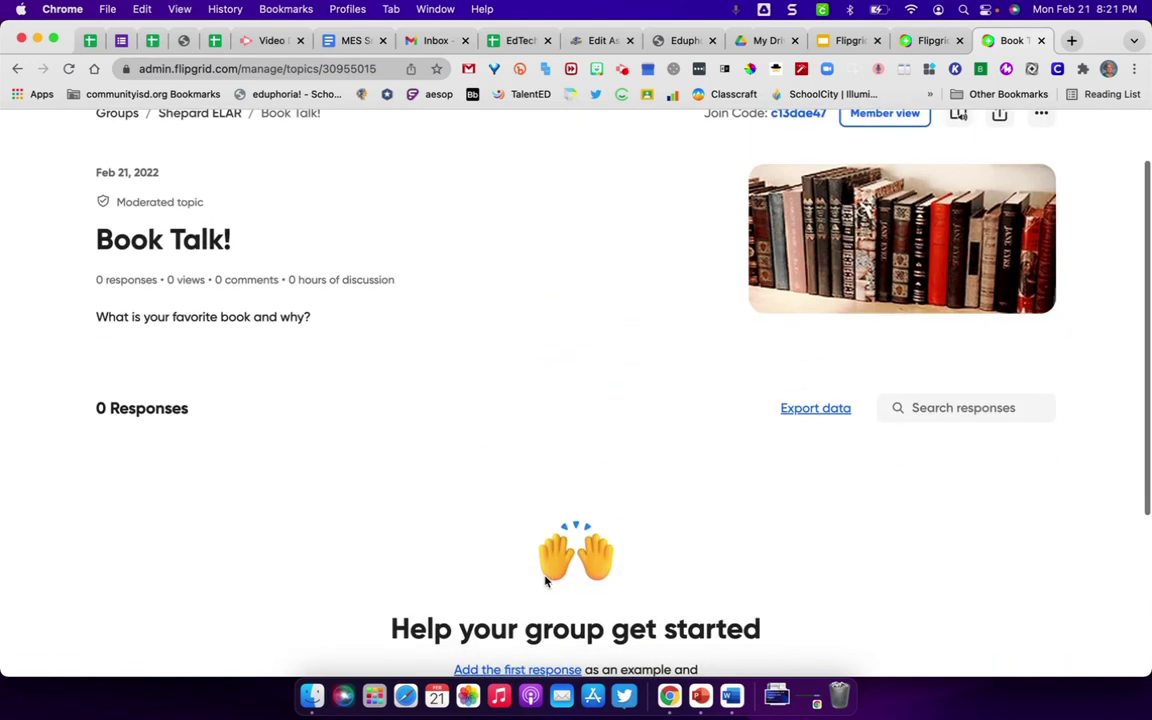
scroll(546, 581, "down", 1)
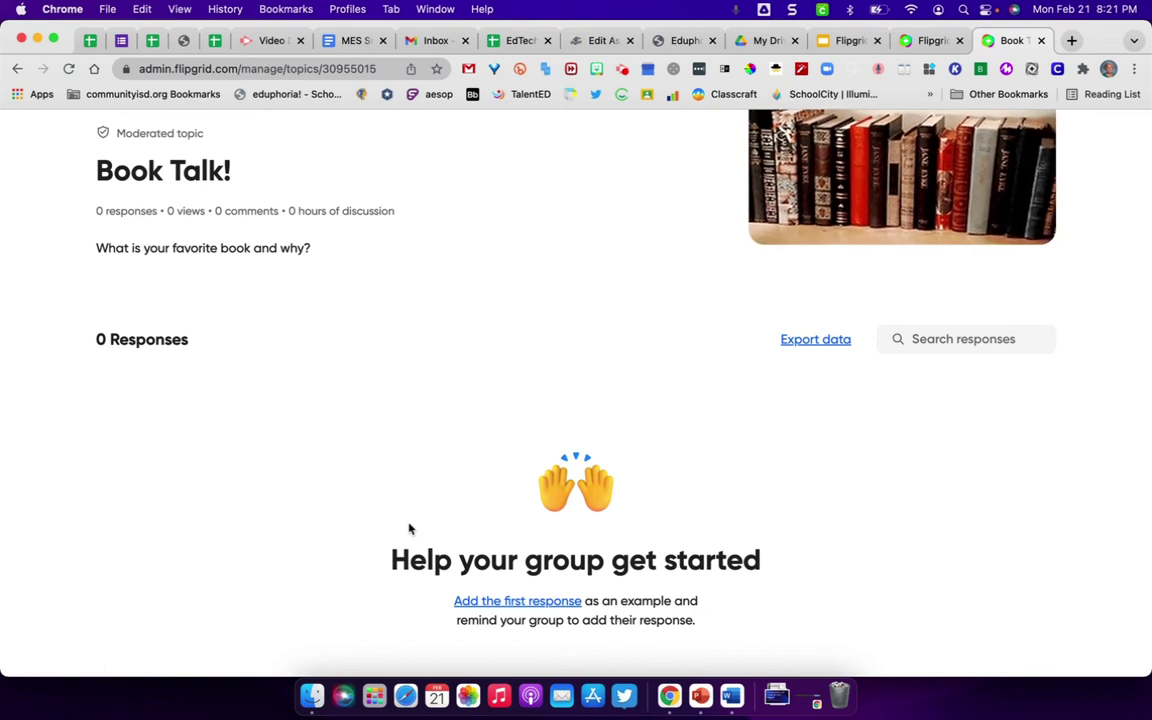
scroll(409, 528, "up", 2)
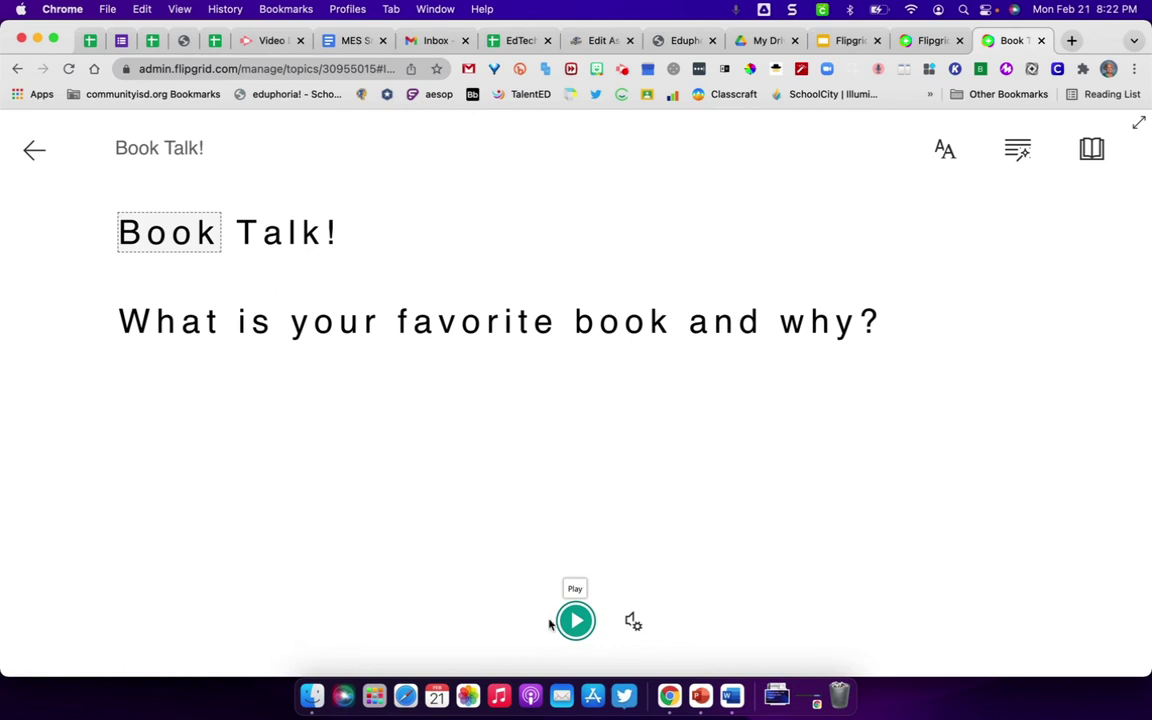
left_click(34, 152)
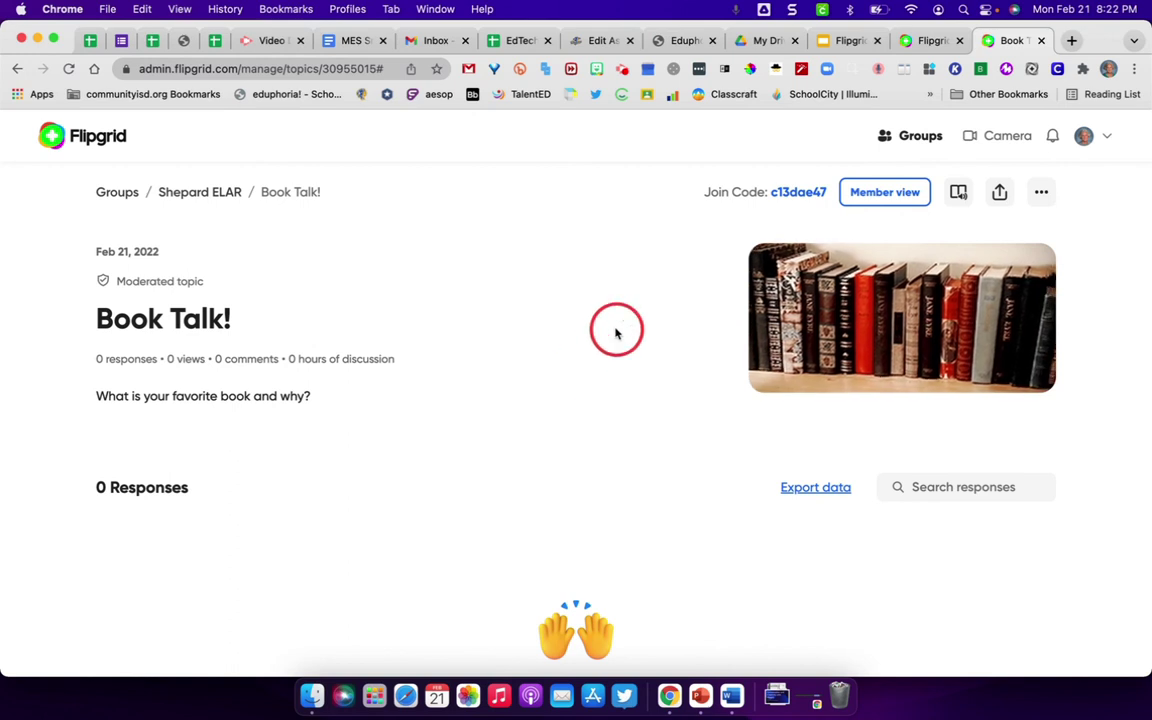
Return to the list of all groups and switch to the Collaboration and Creativity with Flipgrid presentation in Google Slides.
left_click(118, 203)
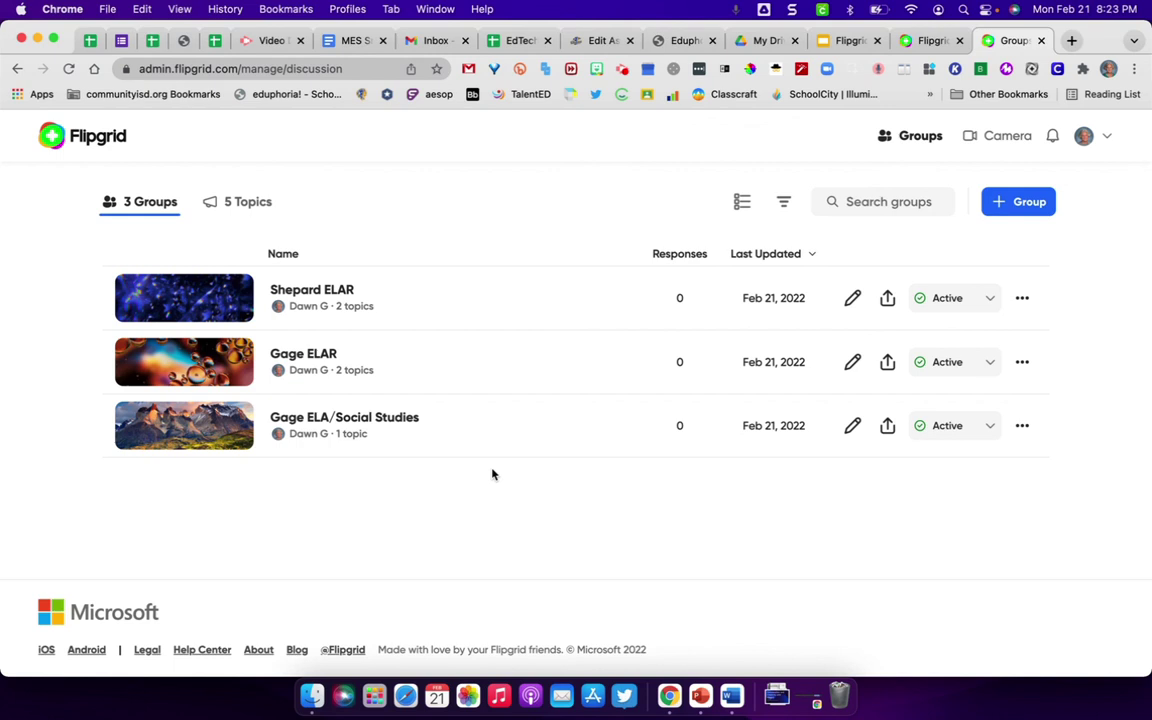
left_click(844, 42)
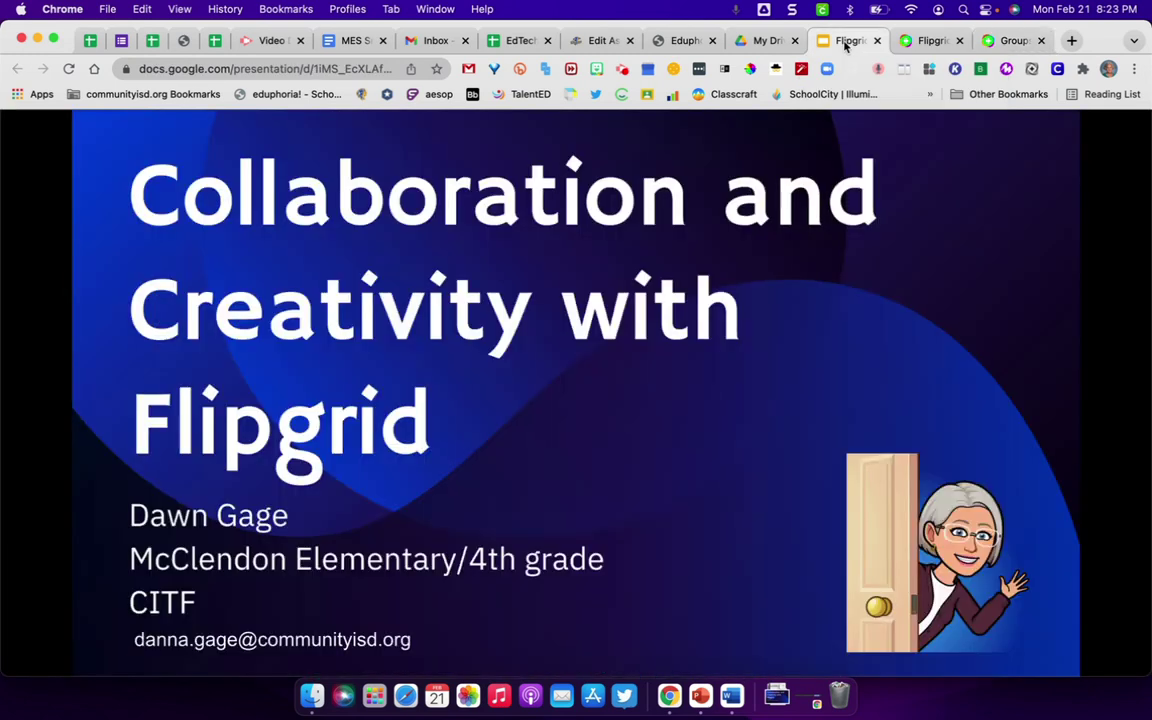